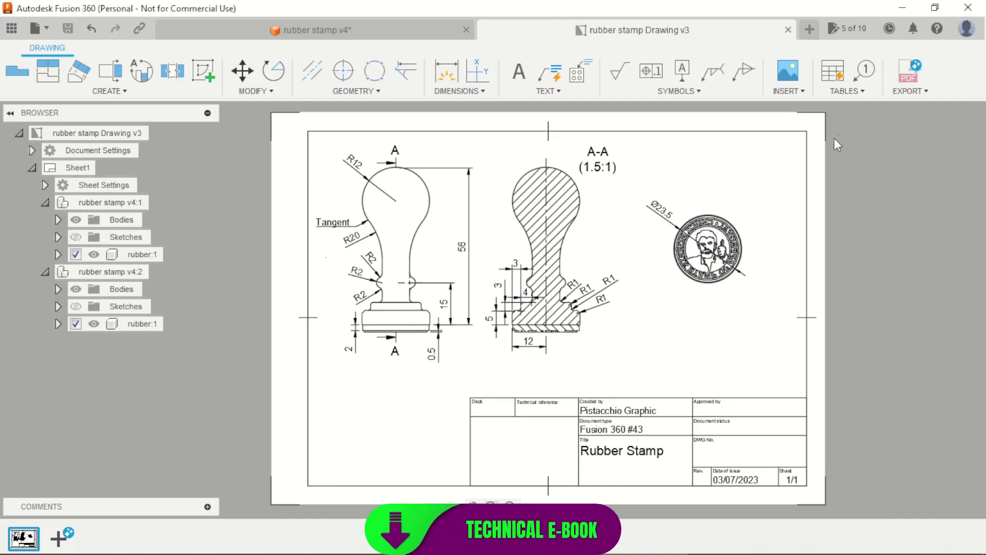
# Open a new Untitled design next to the rubber stamp drawing
pyautogui.click(809, 30)
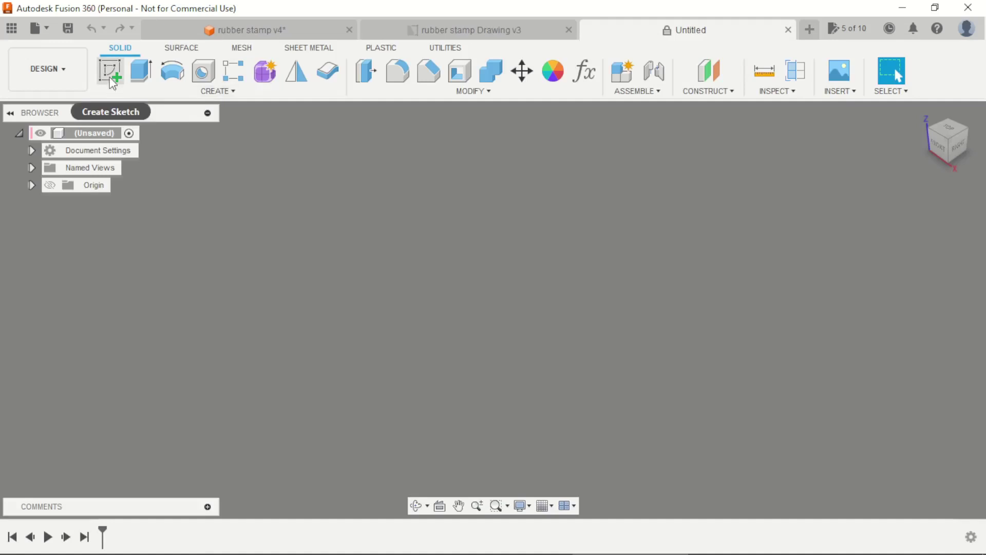
# Start a sketch on the vertical origin plane with a vertical line and a horizontal line at its top
pyautogui.click(110, 71)
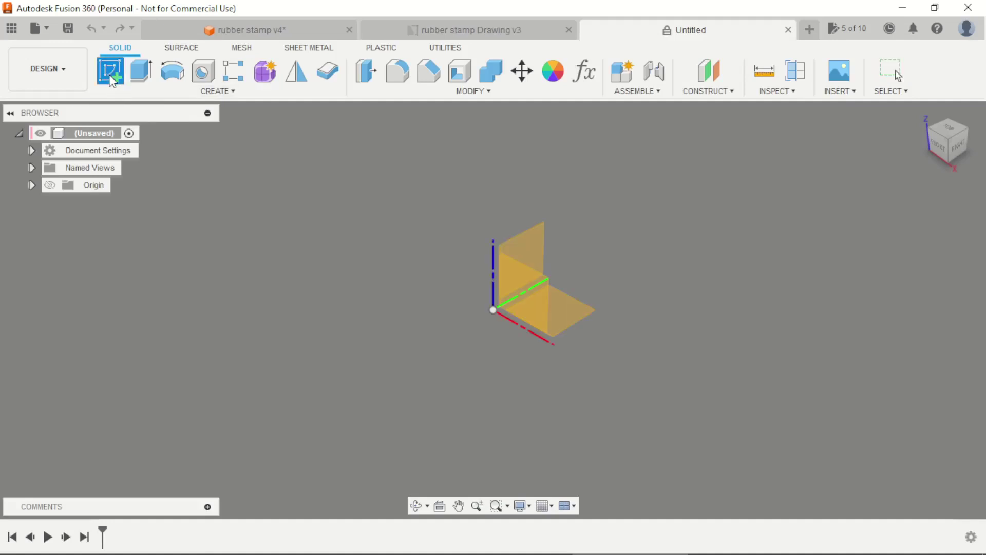
pyautogui.click(539, 242)
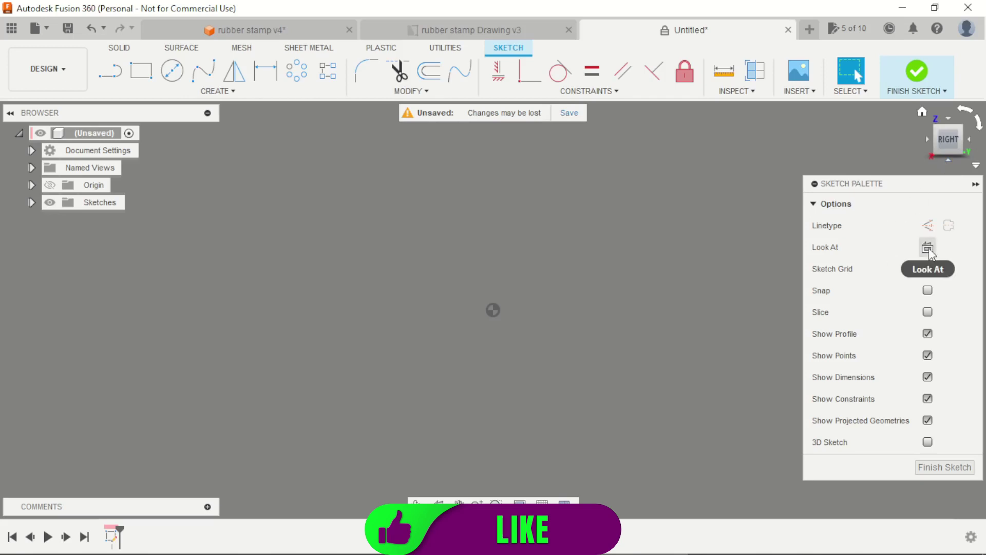
pyautogui.click(108, 76)
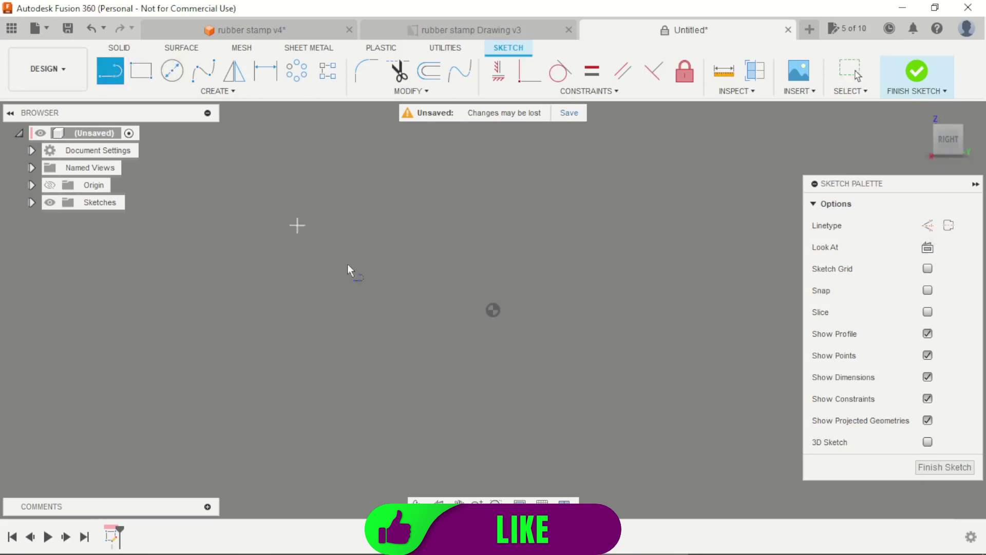
pyautogui.moveTo(494, 307)
pyautogui.mouseDown()
pyautogui.moveTo(509, 229)
pyautogui.moveTo(440, 236)
pyautogui.mouseUp()
pyautogui.scroll(2, 447, 234)
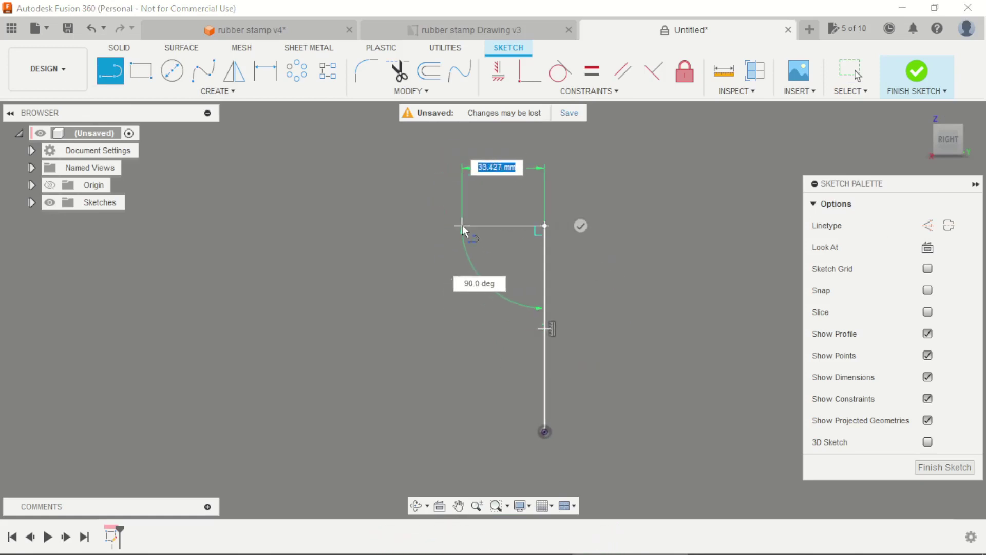
pyautogui.click(466, 226)
pyautogui.press('Escape')
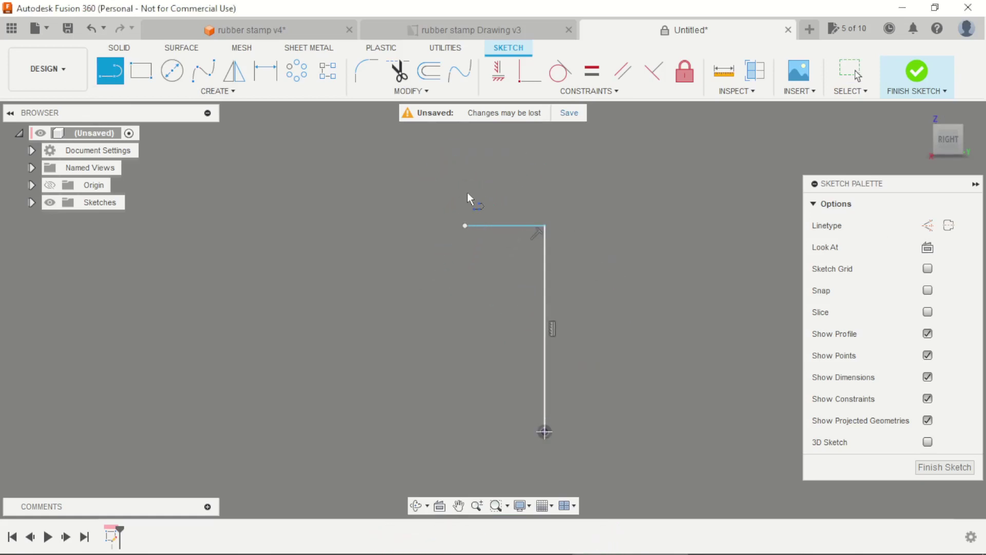
pyautogui.press('Escape')
# Make the horizontal line construction geometry and the vertical line a centerline
pyautogui.click(506, 226)
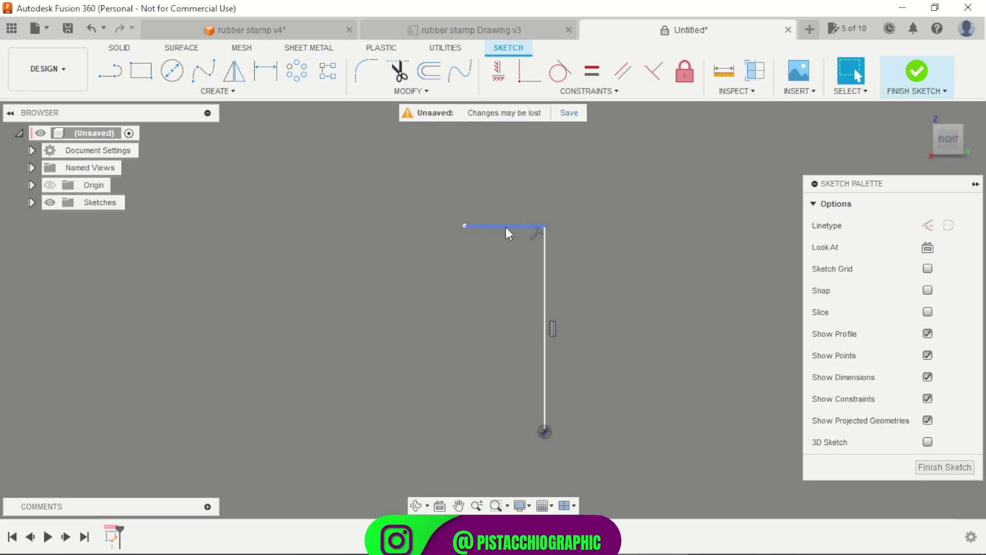
pyautogui.click(930, 230)
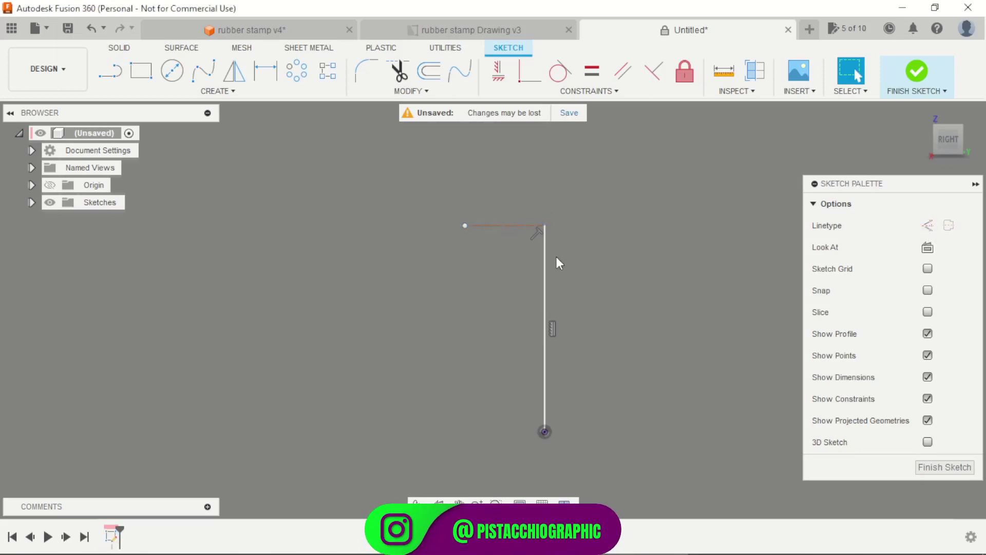
pyautogui.click(548, 255)
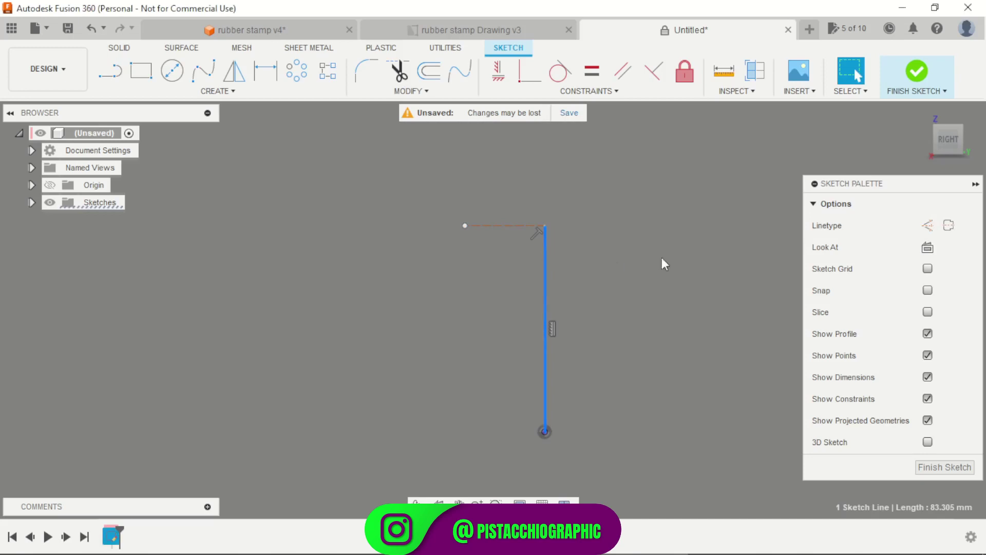
pyautogui.click(949, 225)
pyautogui.scroll(2, 504, 251)
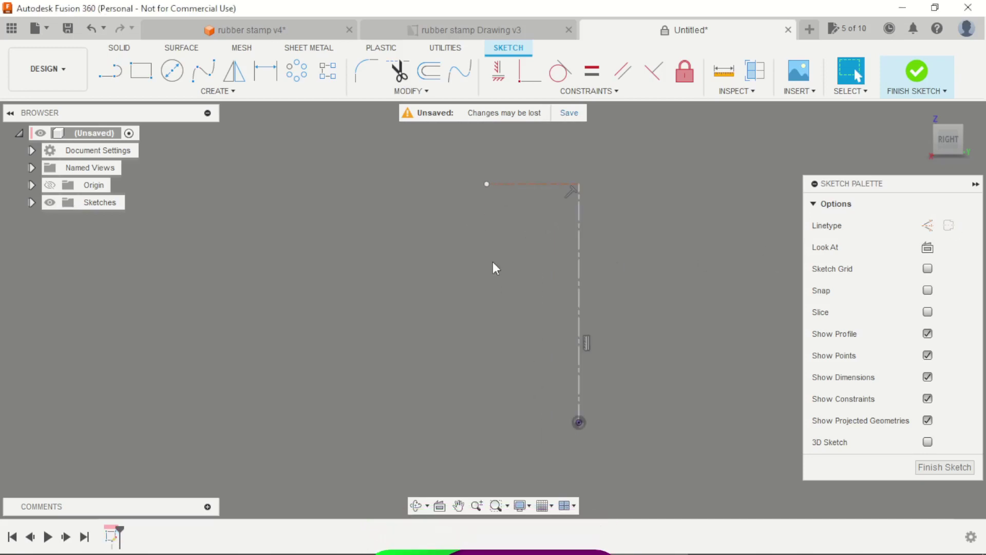
pyautogui.scroll(1, 495, 267)
# Draw the stepped base profile rising from the centerline's bottom end
pyautogui.click(112, 73)
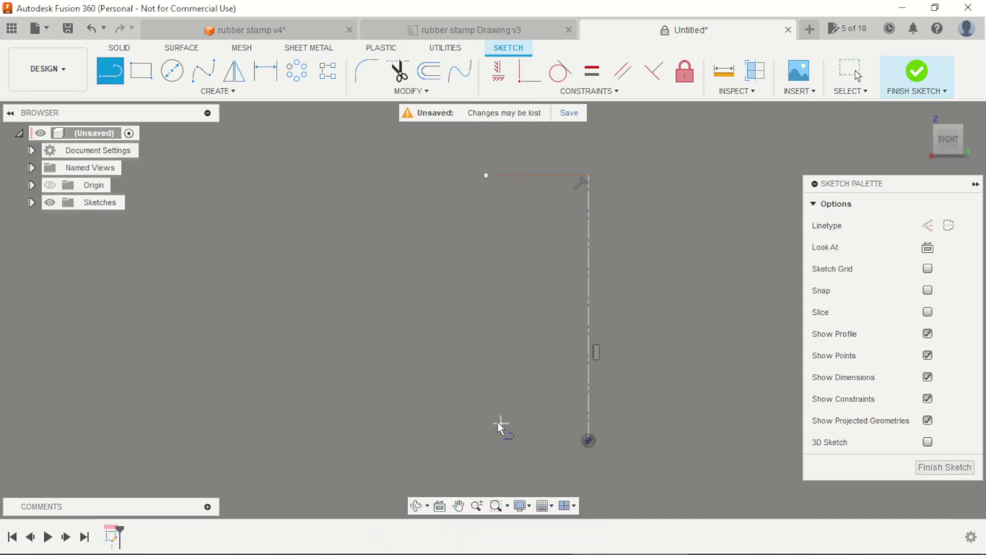
pyautogui.click(589, 441)
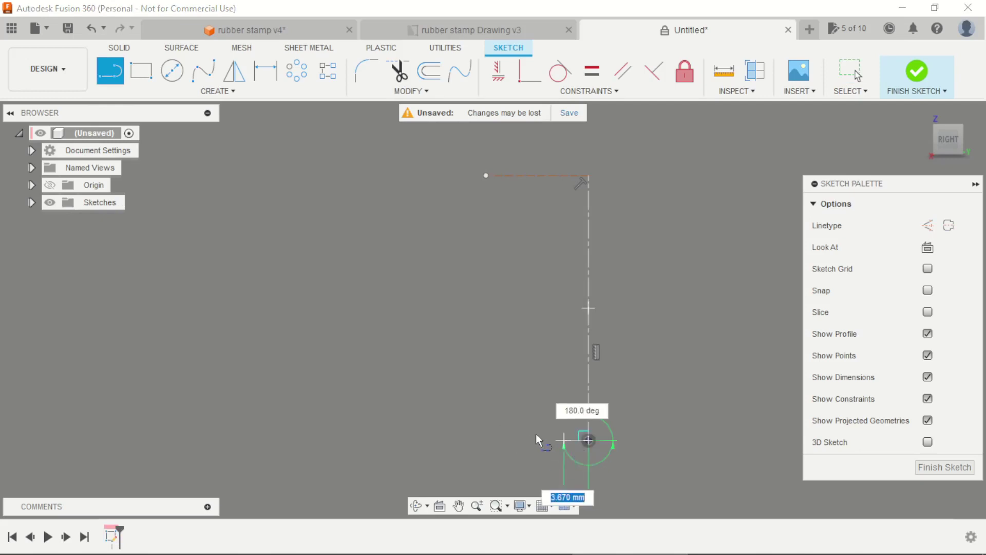
pyautogui.scroll(2, 495, 434)
pyautogui.click(480, 442)
pyautogui.scroll(3, 485, 425)
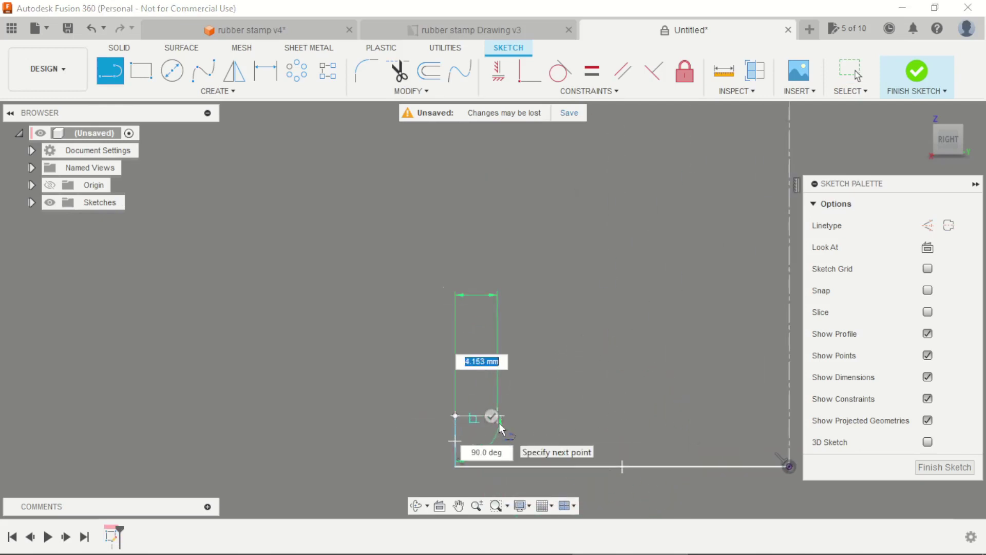
pyautogui.click(455, 415)
pyautogui.click(517, 415)
pyautogui.click(519, 350)
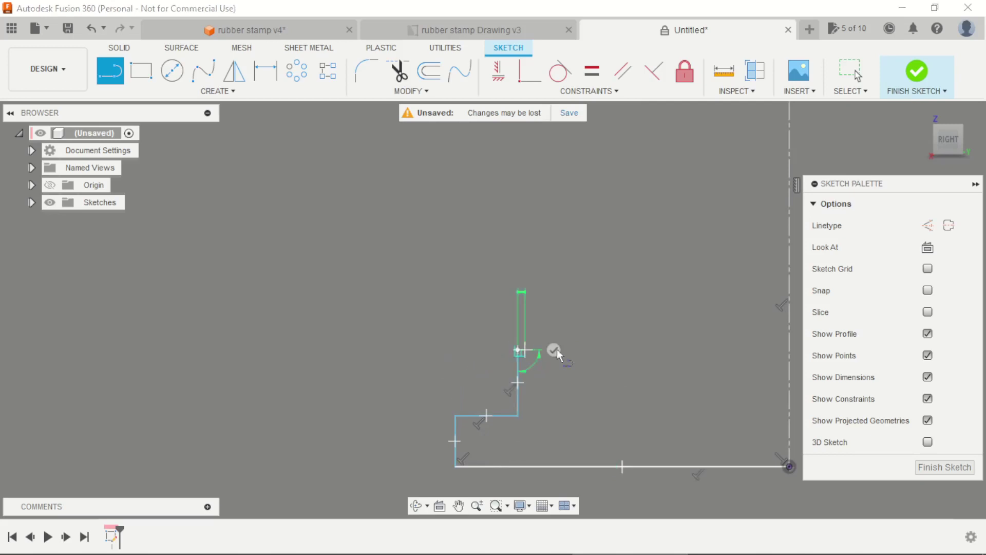
pyautogui.moveTo(519, 349); pyautogui.dragTo(608, 350)
pyautogui.click(594, 350)
pyautogui.scroll(-3, 594, 349)
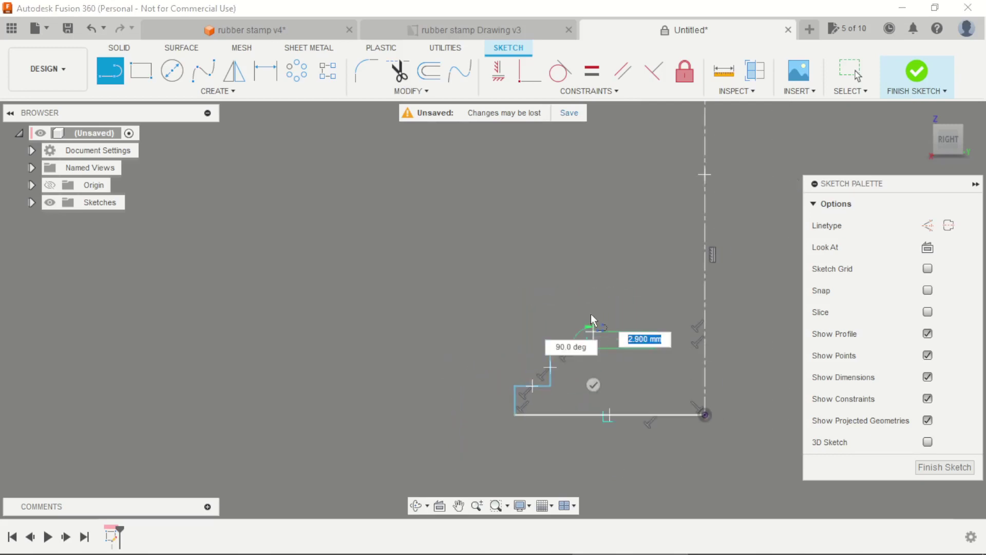
pyautogui.click(595, 298)
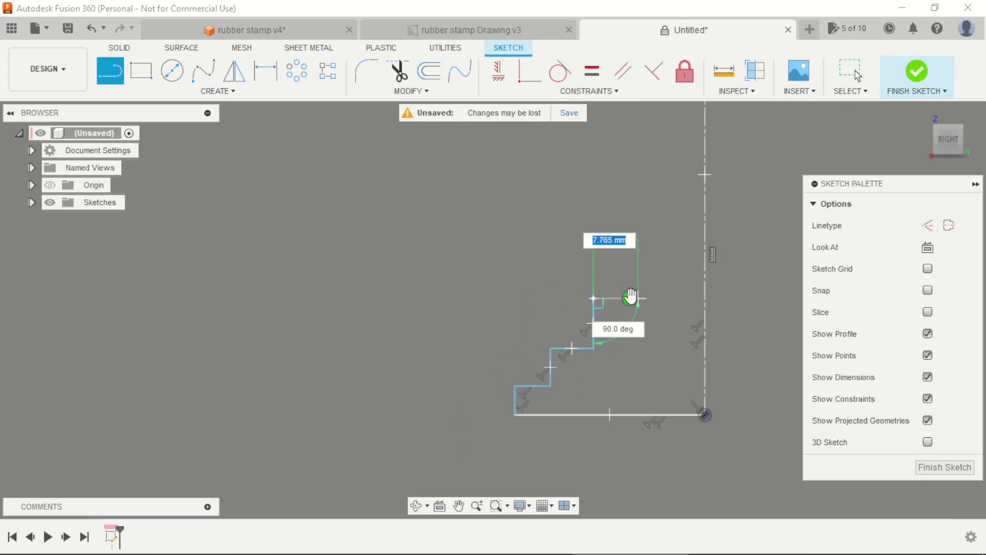
pyautogui.press('Escape')
pyautogui.scroll(-3, 626, 298)
pyautogui.scroll(4, 619, 300)
pyautogui.scroll(2, 616, 313)
pyautogui.press('Escape')
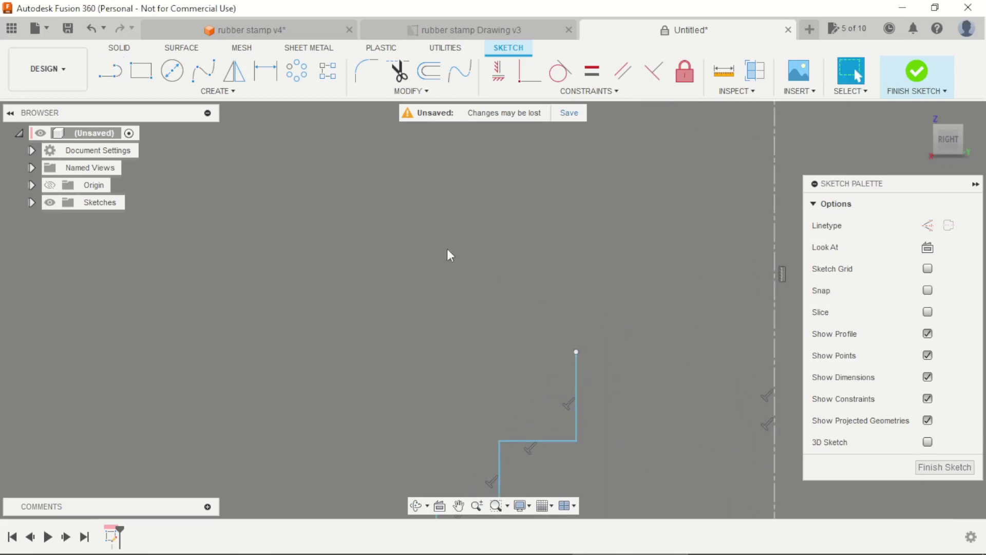
# Place a small 2-point circle at the top of the stepped profile
pyautogui.click(179, 77)
pyautogui.scroll(2, 563, 337)
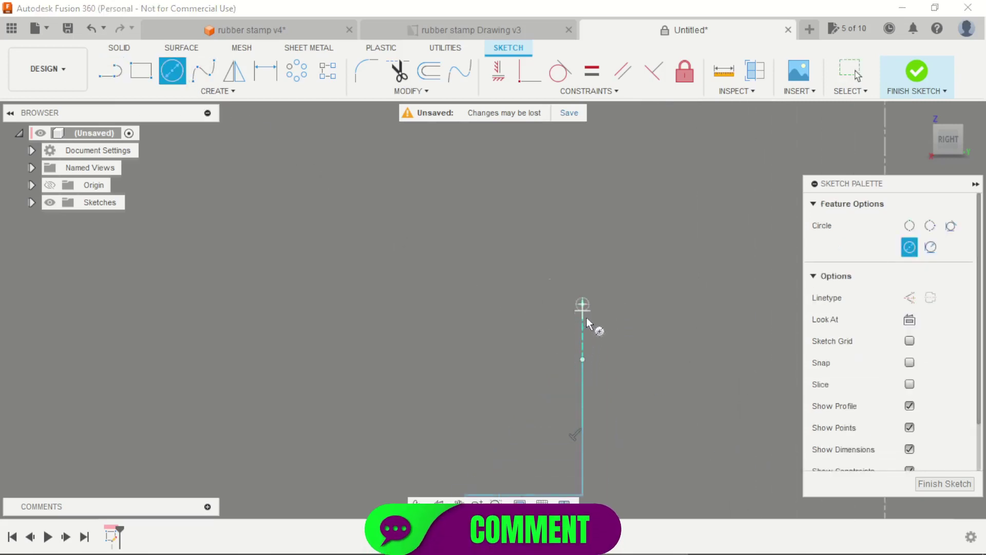
pyautogui.click(584, 354)
pyautogui.scroll(-1, 585, 354)
pyautogui.scroll(-2, 628, 351)
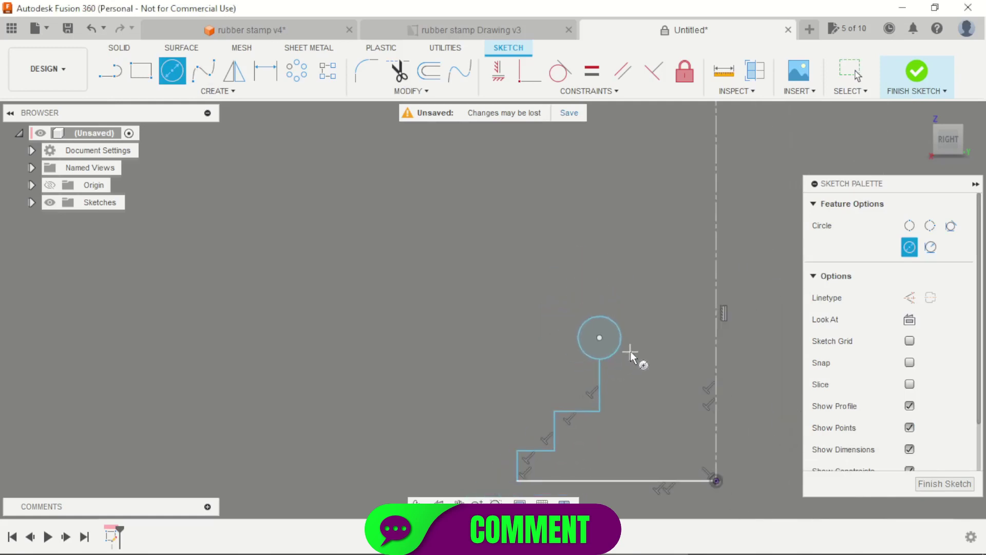
# Draw a short vertical line upward from the circle's top
pyautogui.click(110, 71)
pyautogui.scroll(1, 579, 275)
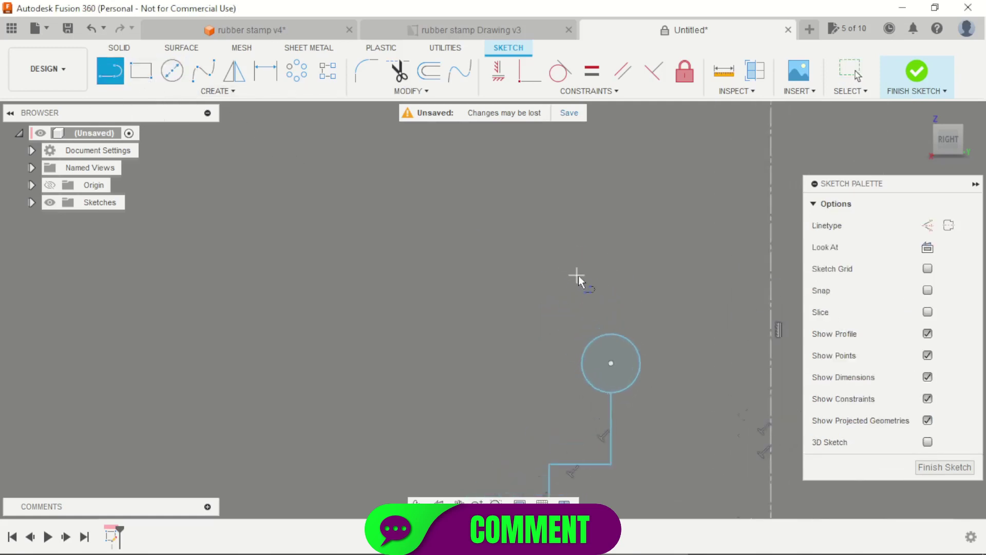
pyautogui.scroll(1, 615, 338)
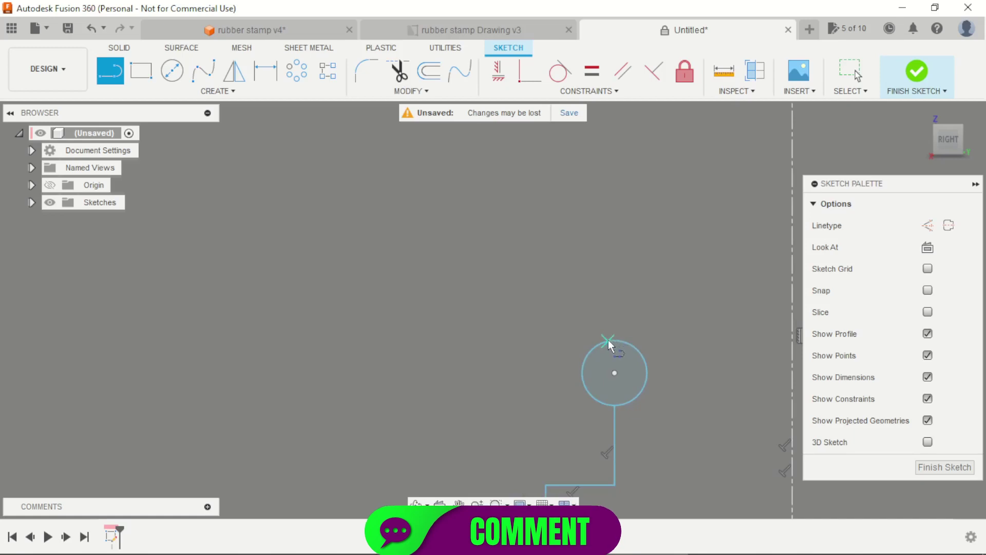
pyautogui.scroll(2, 606, 342)
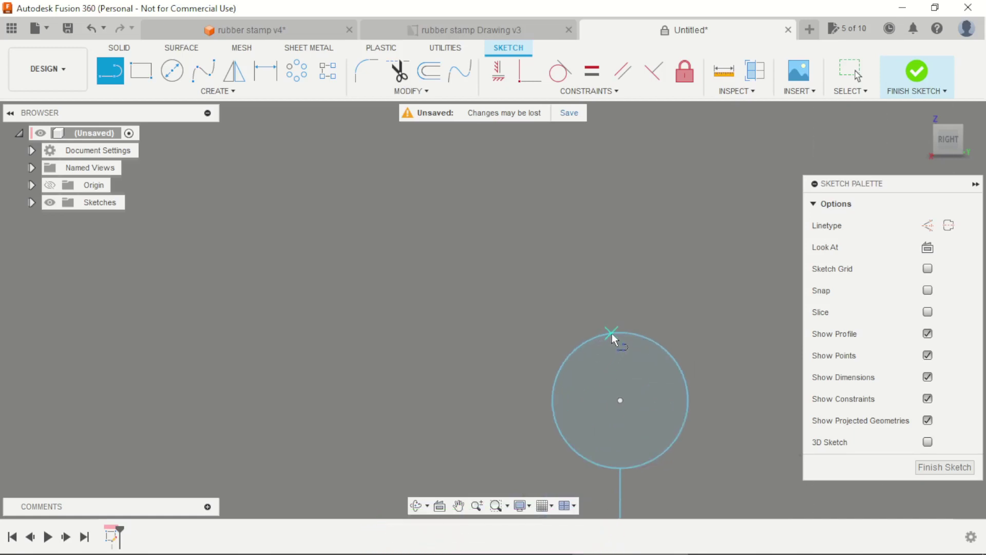
pyautogui.click(612, 334)
pyautogui.scroll(-2, 612, 333)
pyautogui.click(611, 240)
pyautogui.scroll(-2, 613, 286)
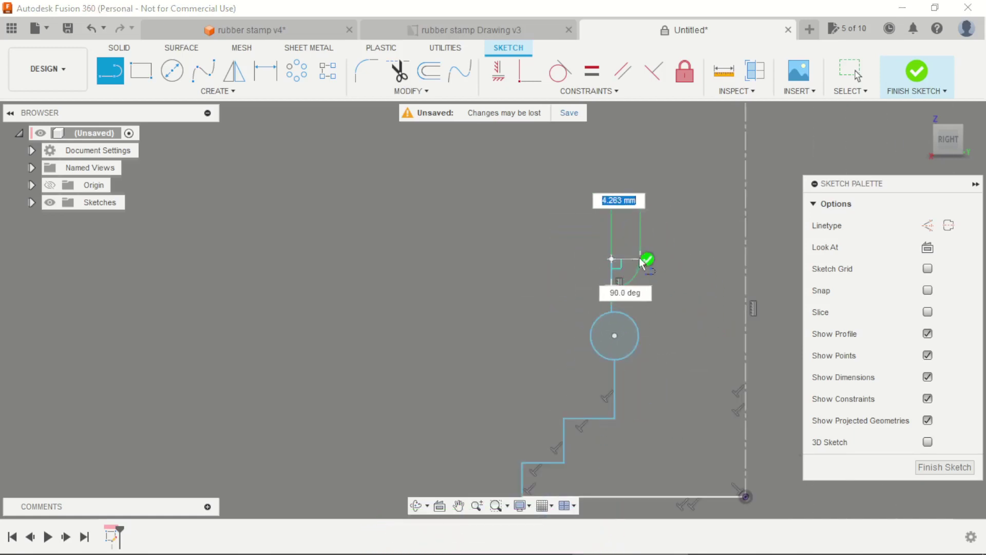
pyautogui.scroll(-3, 632, 257)
pyautogui.scroll(3, 634, 270)
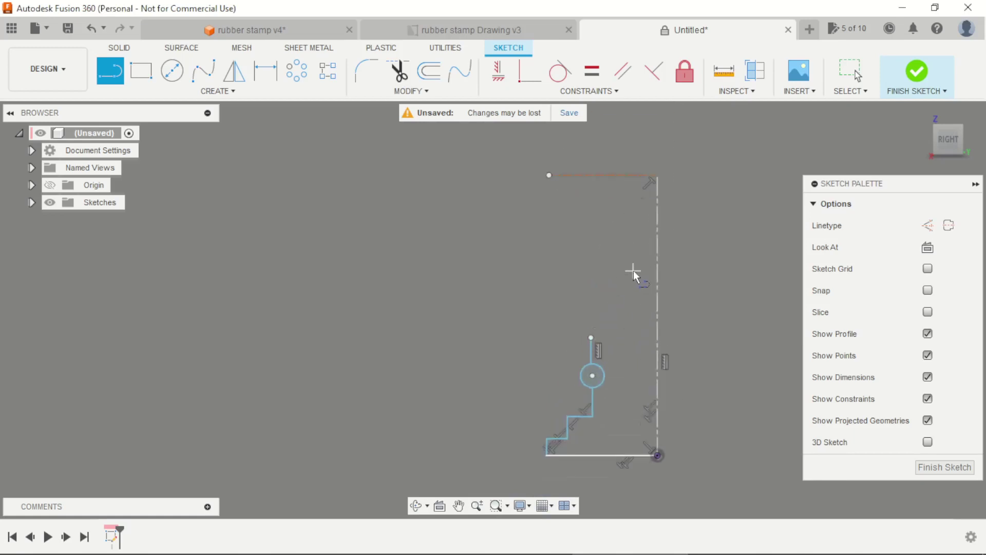
pyautogui.scroll(2, 621, 251)
pyautogui.press('Escape')
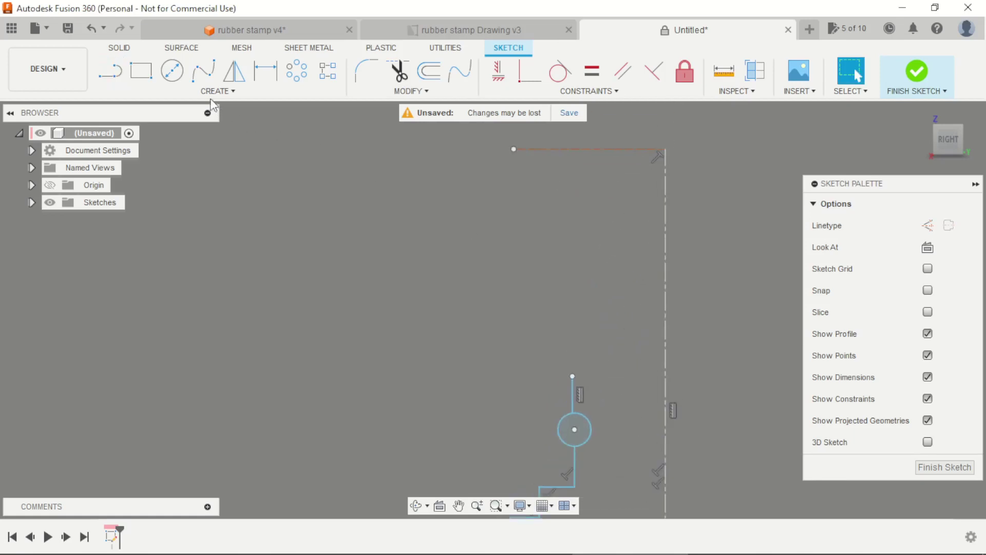
pyautogui.click(215, 92)
pyautogui.moveTo(117, 150)
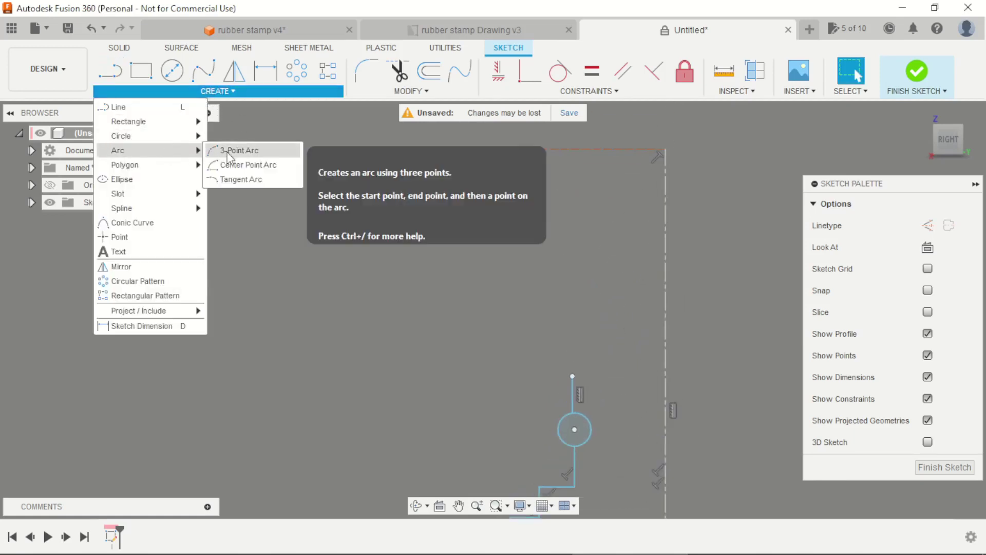
# Draw a 3-point lower curve and a top arc that close the handle profile
pyautogui.click(229, 153)
pyautogui.click(573, 377)
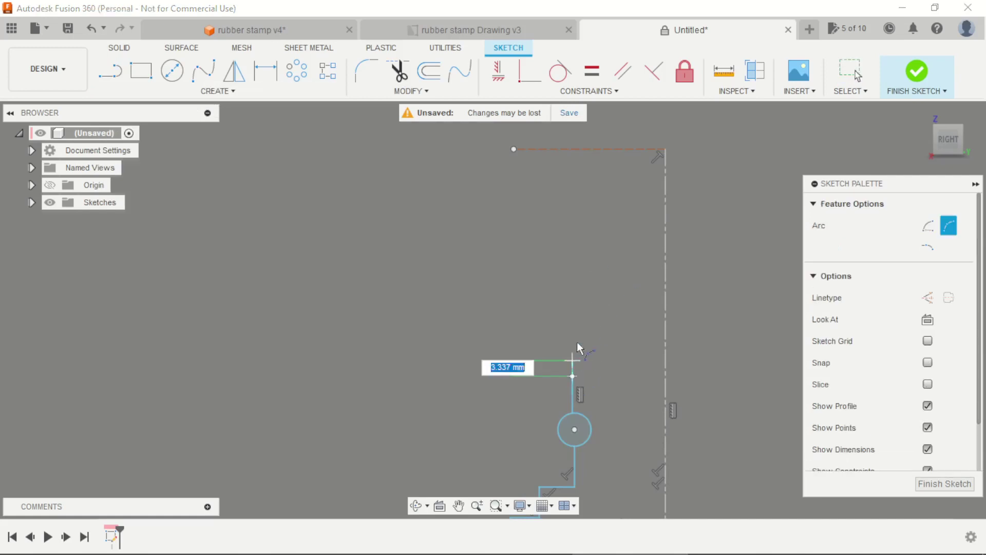
pyautogui.click(552, 291)
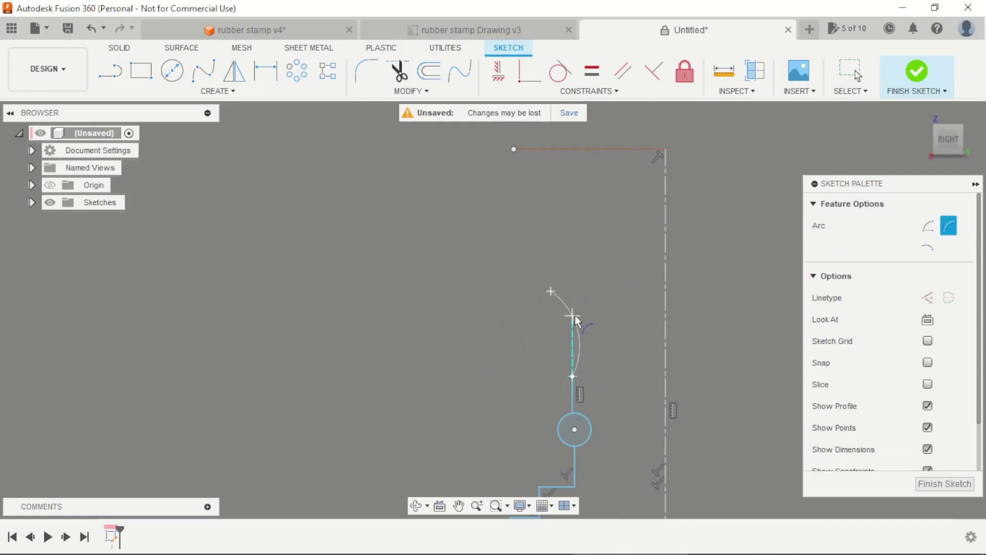
pyautogui.scroll(3, 563, 318)
pyautogui.click(566, 323)
pyautogui.scroll(-3, 567, 323)
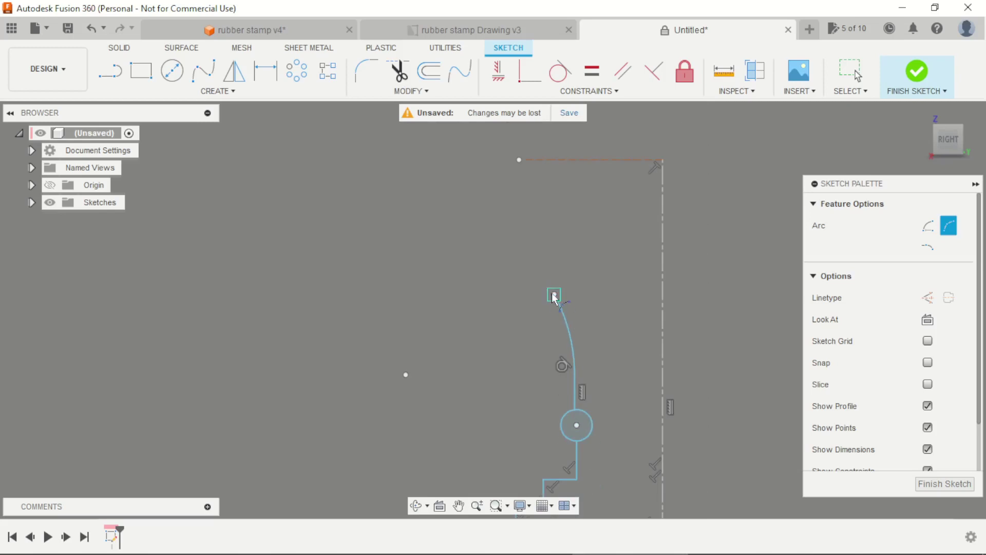
pyautogui.click(555, 295)
pyautogui.click(663, 160)
pyautogui.scroll(1, 613, 179)
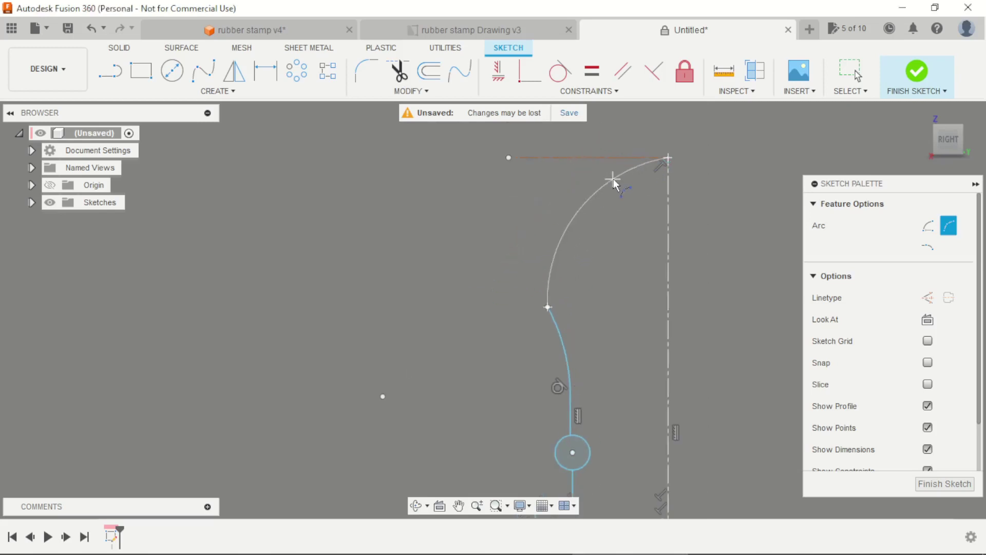
pyautogui.click(622, 165)
pyautogui.scroll(-2, 560, 221)
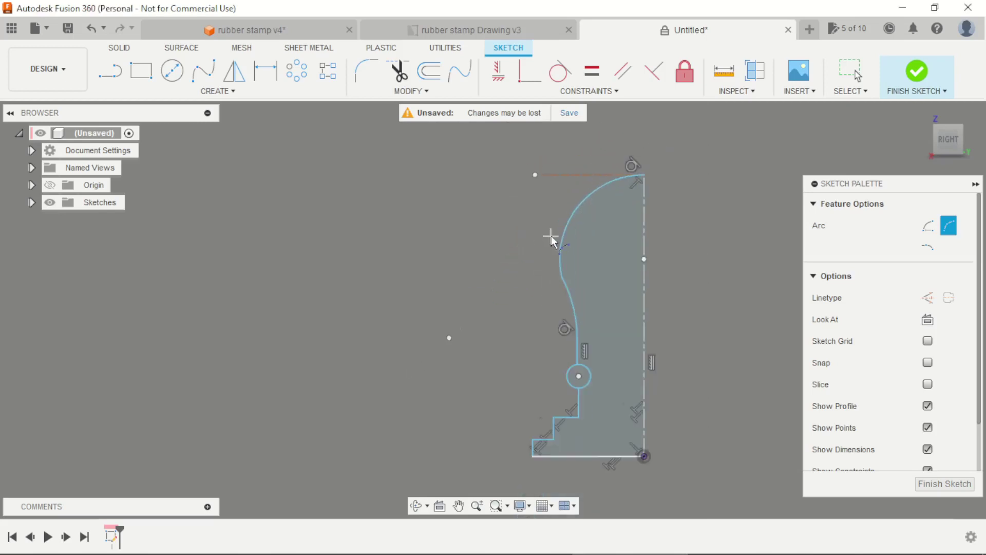
pyautogui.press('Escape')
# Constrain the two arcs tangent so they join smoothly
pyautogui.click(560, 71)
pyautogui.scroll(2, 562, 255)
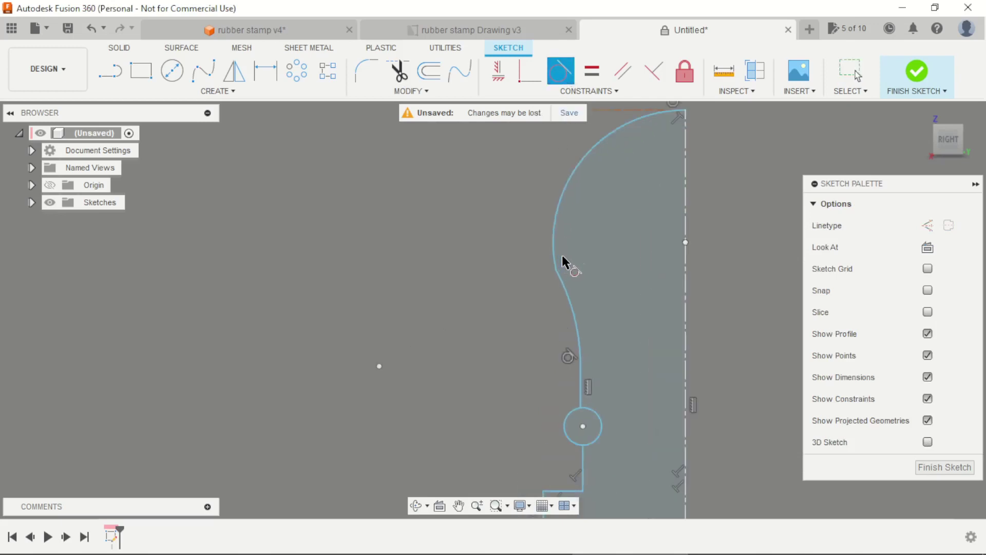
pyautogui.click(554, 222)
pyautogui.click(566, 289)
pyautogui.scroll(-1, 550, 268)
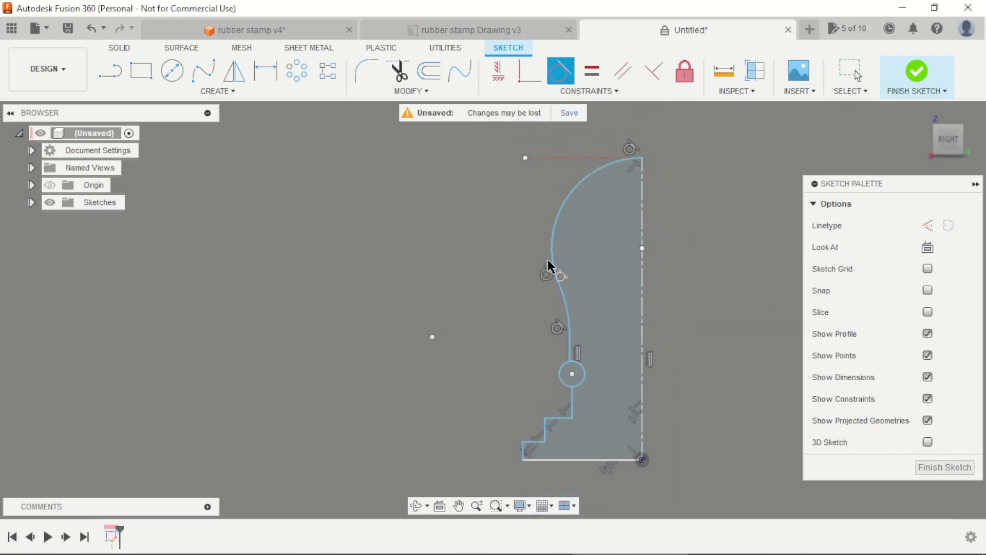
pyautogui.scroll(-2, 594, 286)
pyautogui.scroll(1, 593, 319)
pyautogui.scroll(2, 591, 329)
pyautogui.scroll(-2, 578, 334)
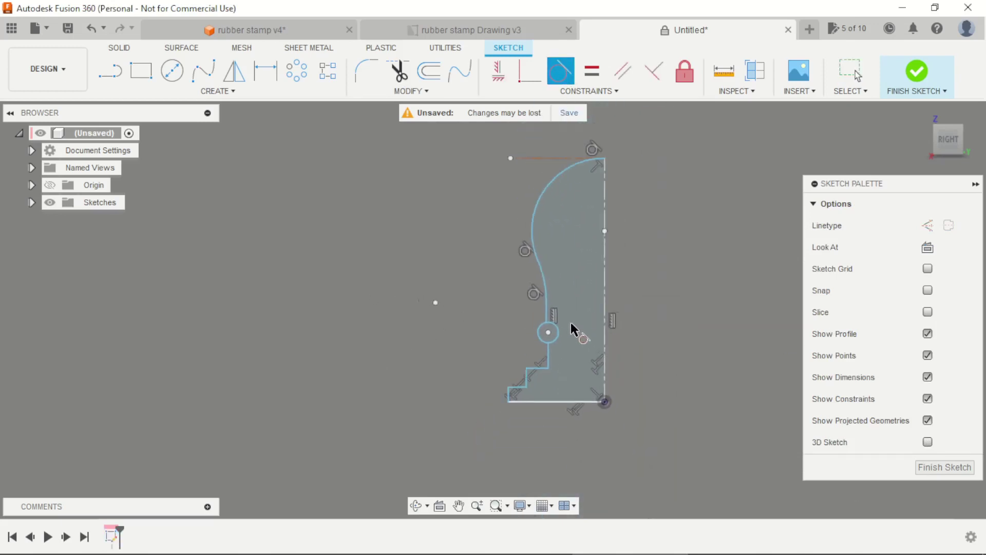
pyautogui.scroll(1, 642, 257)
pyautogui.press('Escape')
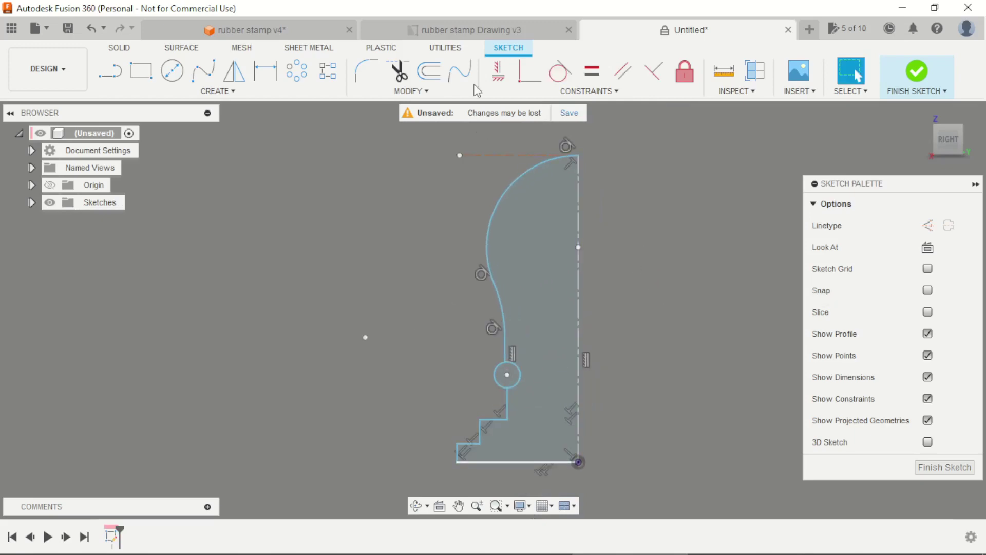
# Check the rubber stamp Drawing v3 reference, then return to the handle sketch
pyautogui.click(469, 31)
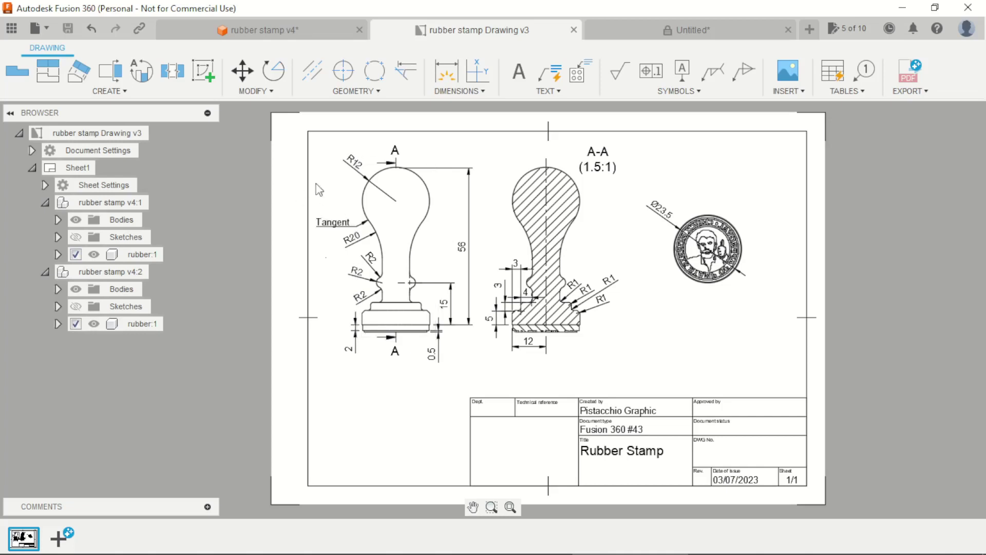
pyautogui.scroll(1, 380, 213)
pyautogui.scroll(1, 319, 154)
pyautogui.scroll(1, 319, 155)
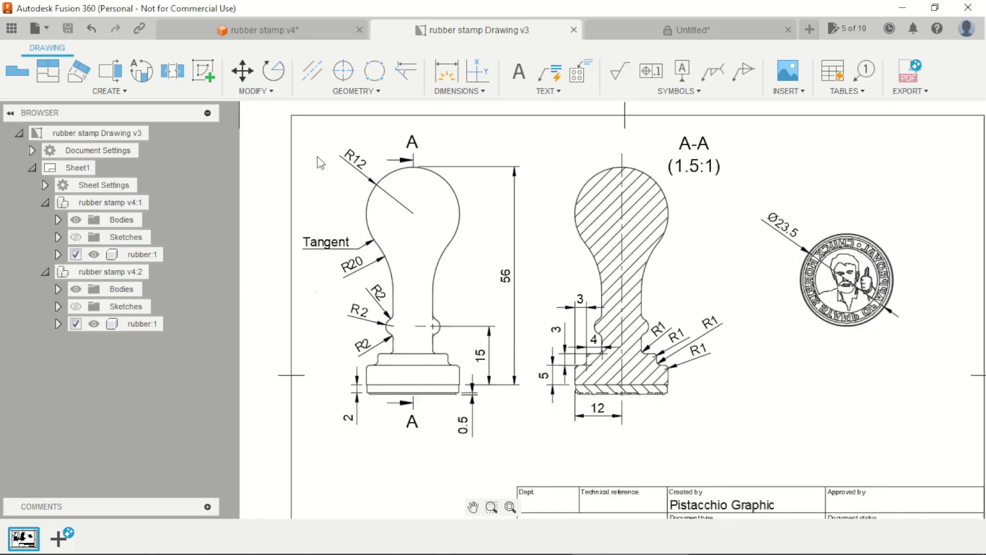
pyautogui.scroll(1, 320, 157)
pyautogui.click(689, 30)
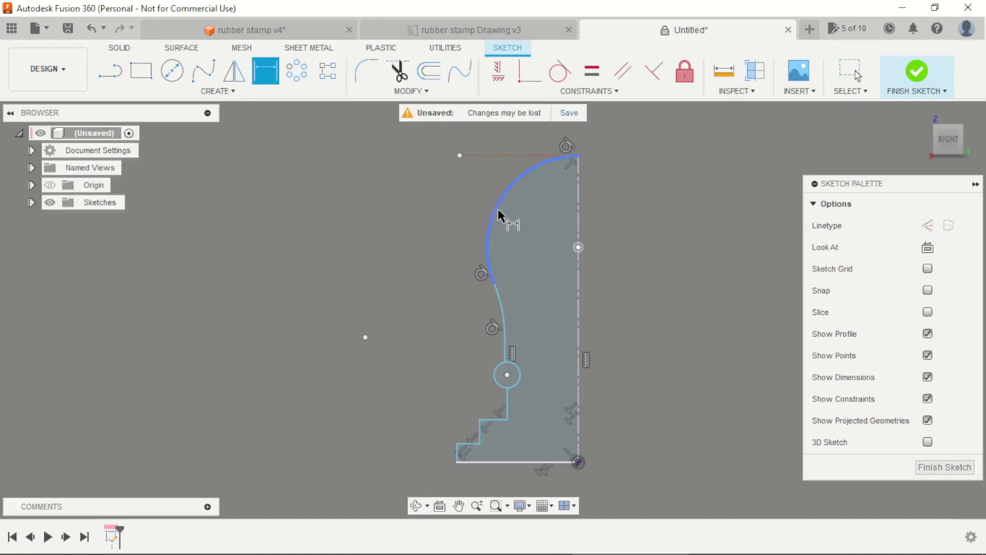
# Dimension the top arc to R12 and the overall profile height to 56 mm
pyautogui.press('d')
pyautogui.click(495, 206)
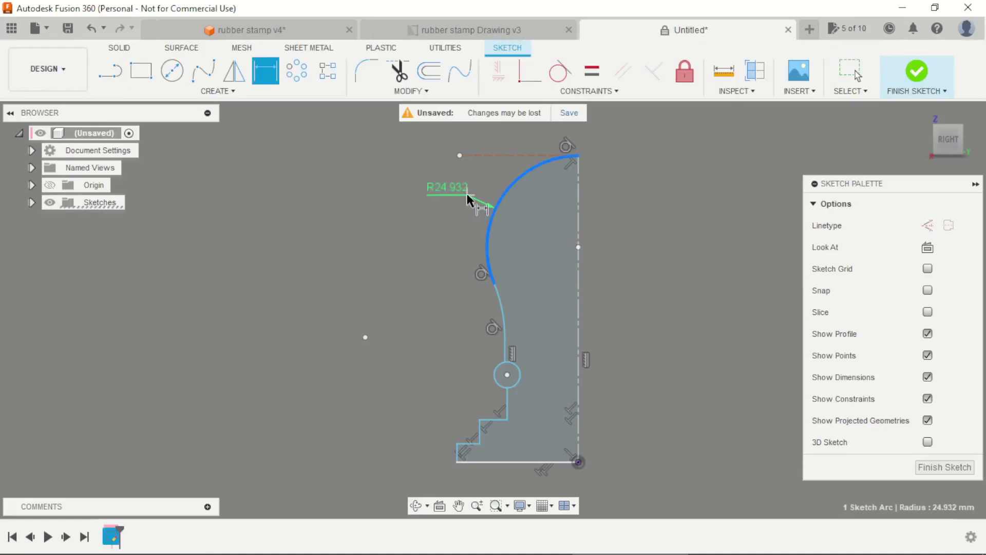
pyautogui.click(463, 194)
pyautogui.write('12')
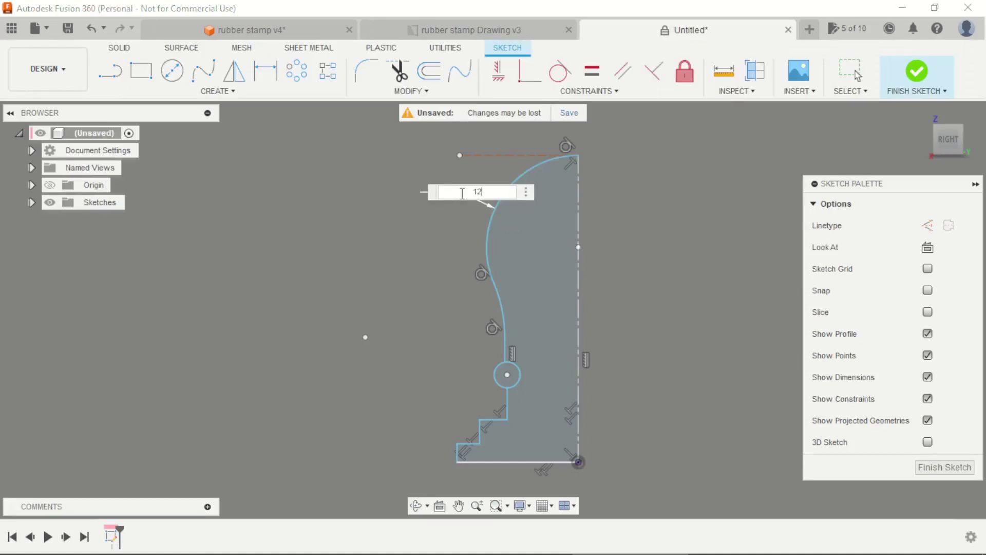
pyautogui.press('Return')
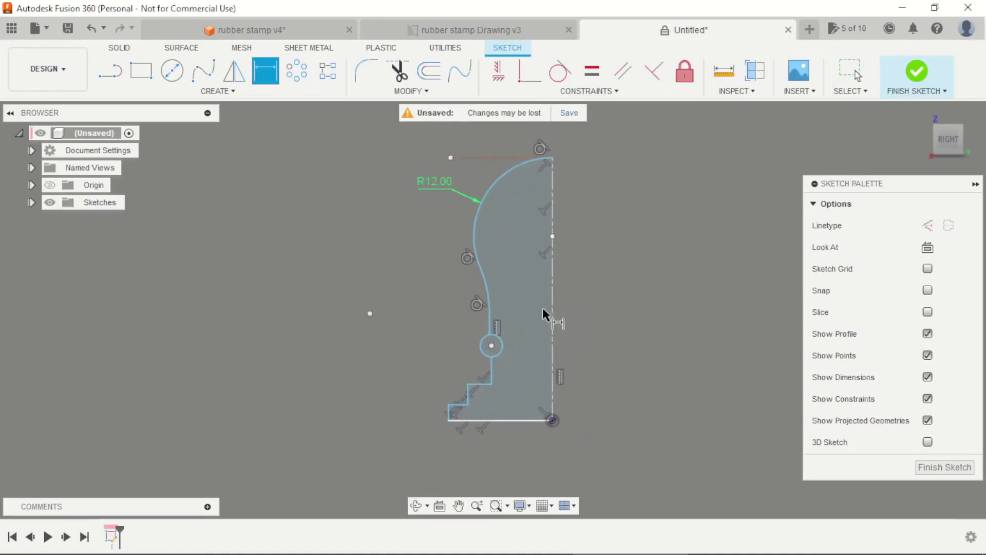
pyautogui.click(553, 293)
pyautogui.click(637, 303)
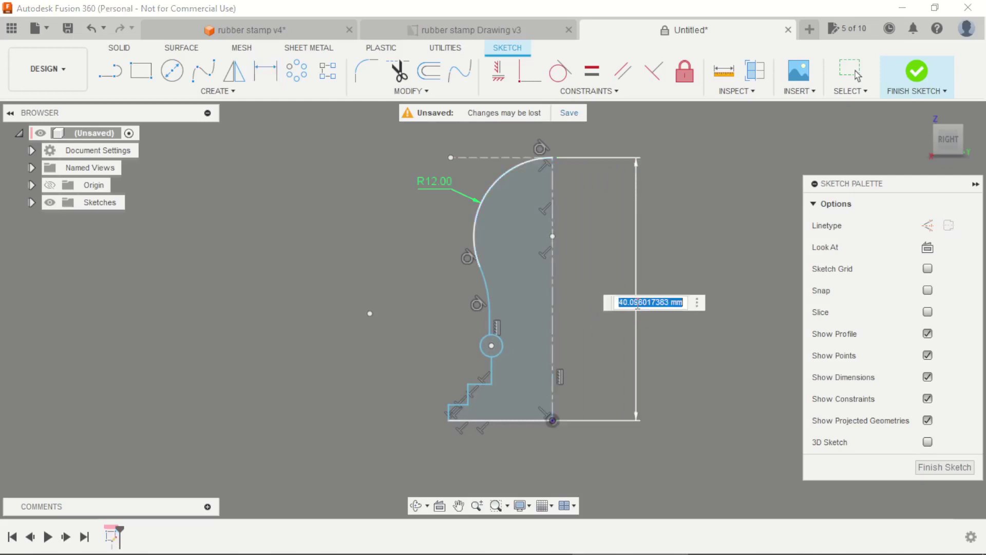
pyautogui.write('56')
pyautogui.press('Return')
pyautogui.scroll(-3, 616, 308)
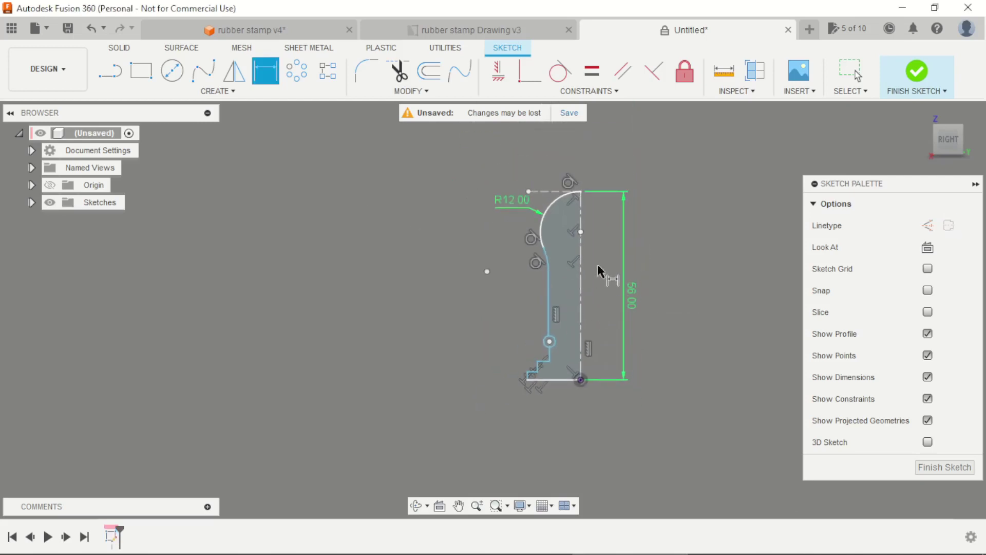
pyautogui.scroll(3, 531, 265)
pyautogui.scroll(3, 531, 264)
# Dimension the lower curve R20, the circle centre 15 mm high, and the base width 12 mm
pyautogui.click(501, 264)
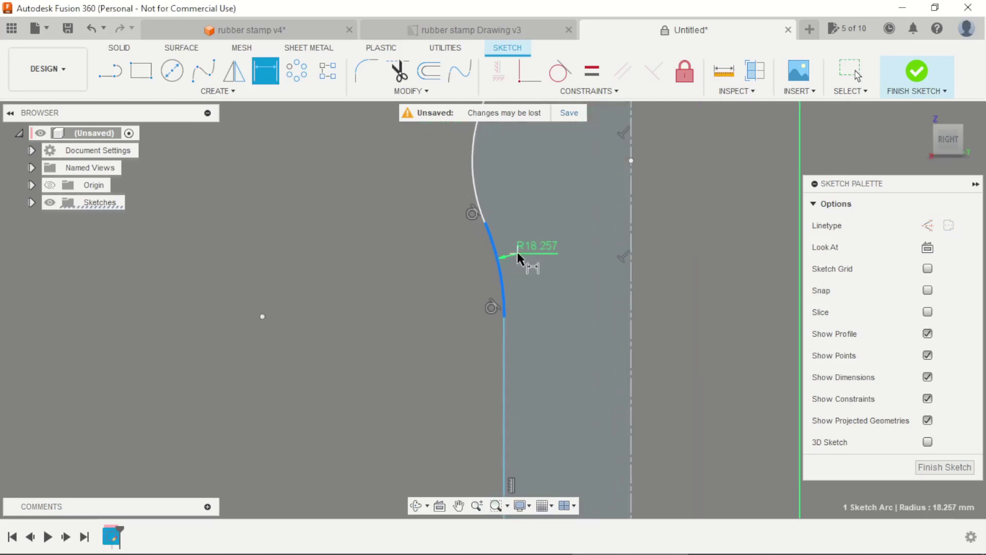
pyautogui.click(535, 249)
pyautogui.press('Return')
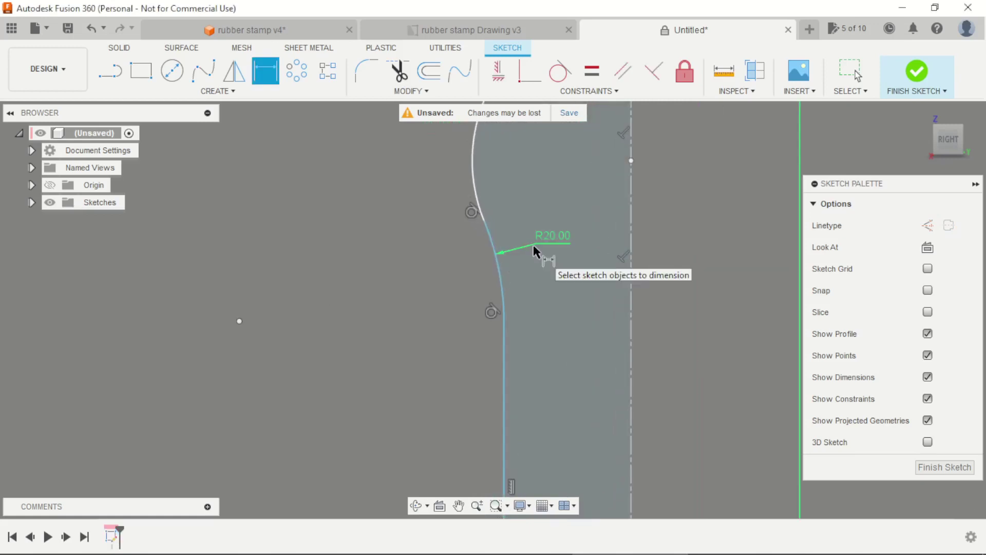
pyautogui.scroll(-3, 535, 260)
pyautogui.scroll(-2, 535, 264)
pyautogui.scroll(2, 526, 372)
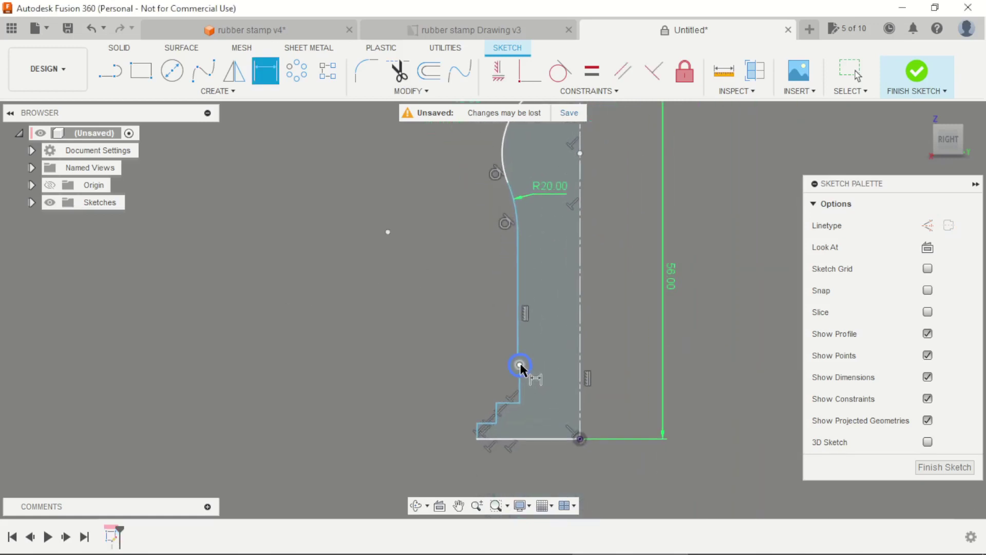
pyautogui.click(520, 365)
pyautogui.click(565, 443)
pyautogui.click(635, 411)
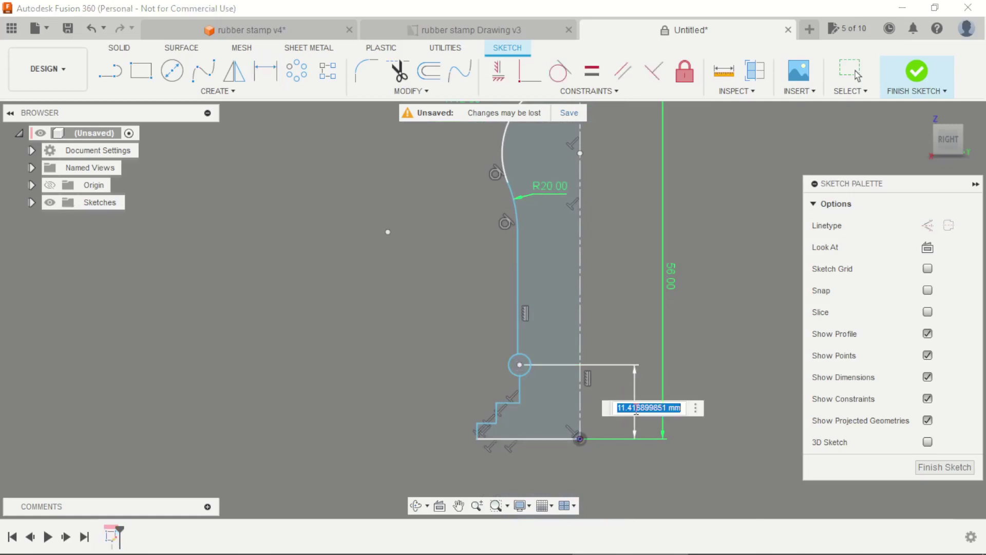
pyautogui.press('Return')
pyautogui.scroll(2, 508, 439)
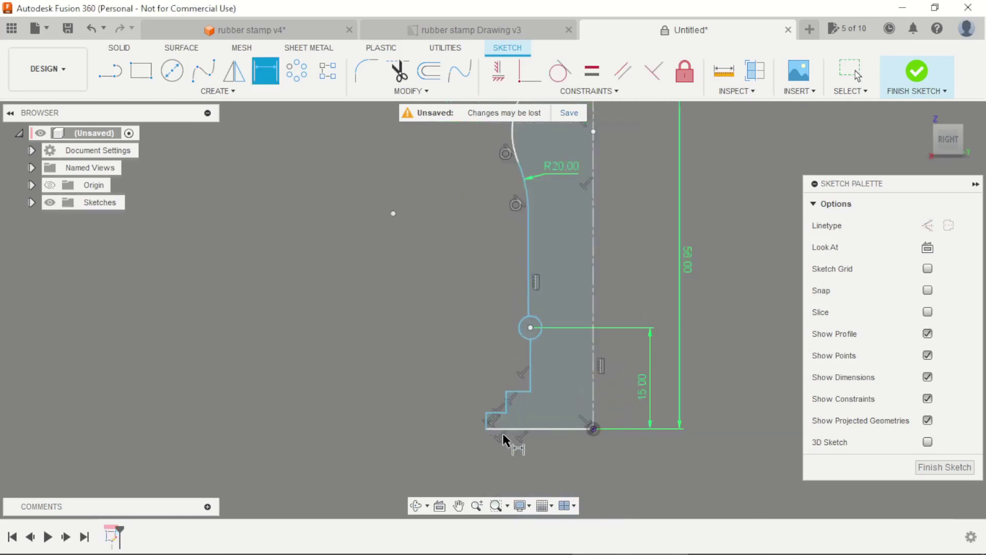
pyautogui.click(558, 431)
pyautogui.click(559, 461)
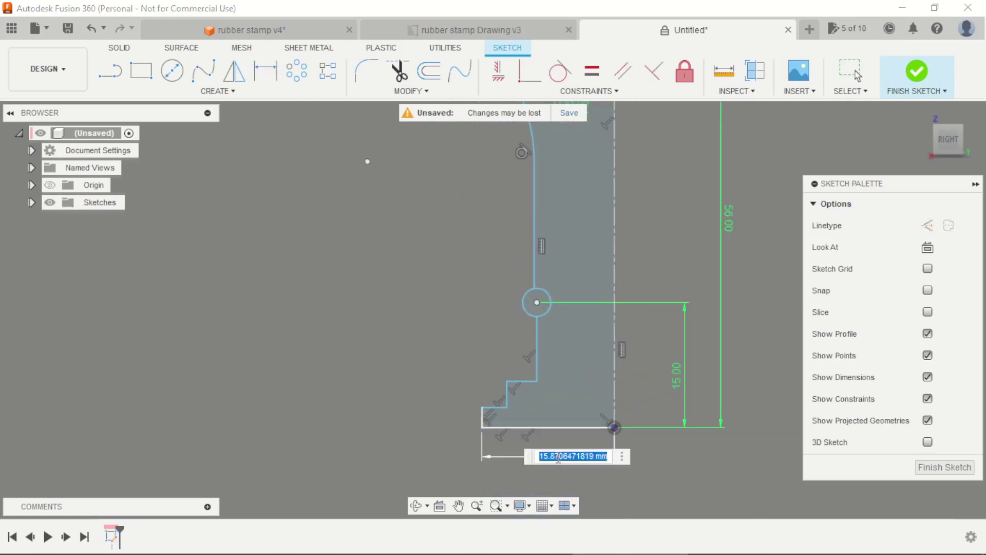
pyautogui.write('12')
pyautogui.press('Return')
# Set the 5 mm step height and 3 mm step width, dragging the step corners into place
pyautogui.scroll(2, 550, 426)
pyautogui.scroll(2, 521, 428)
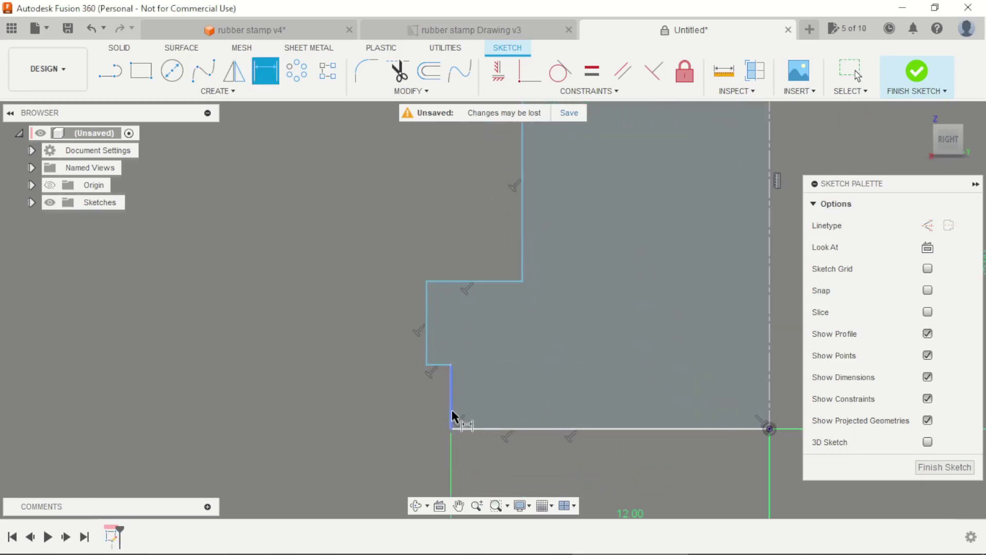
pyautogui.click(451, 410)
pyautogui.click(397, 397)
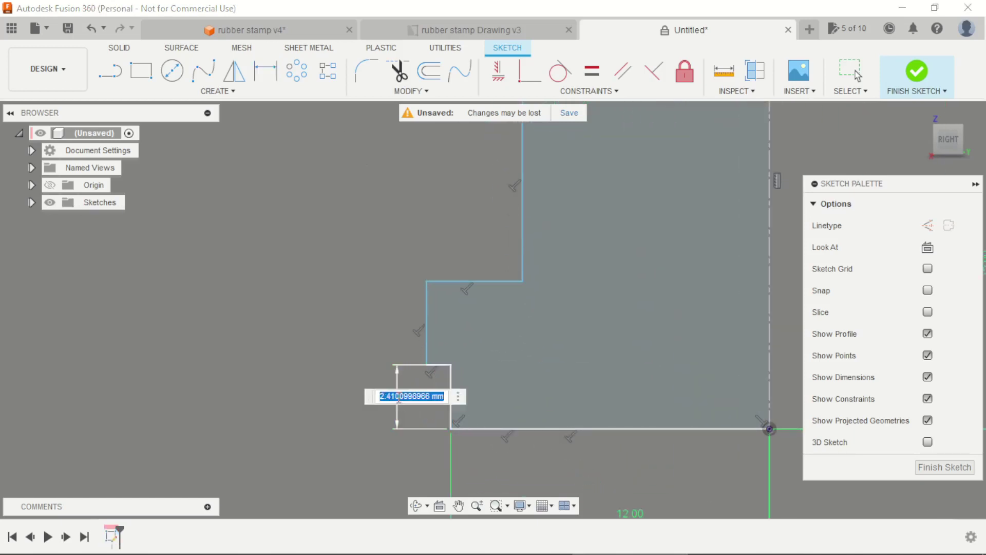
pyautogui.write('5')
pyautogui.press('Return')
pyautogui.press('Escape')
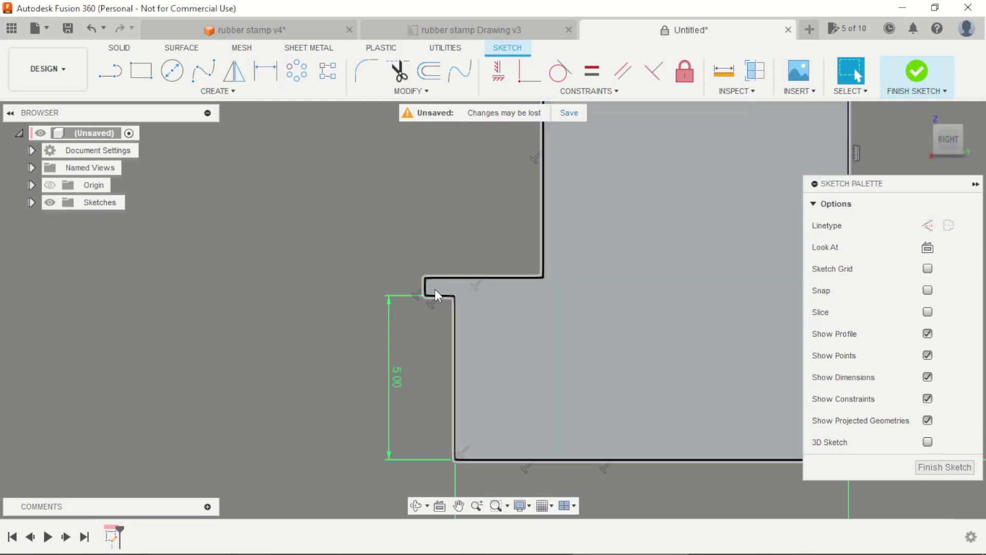
pyautogui.scroll(3, 435, 288)
pyautogui.moveTo(432, 276); pyautogui.dragTo(572, 274)
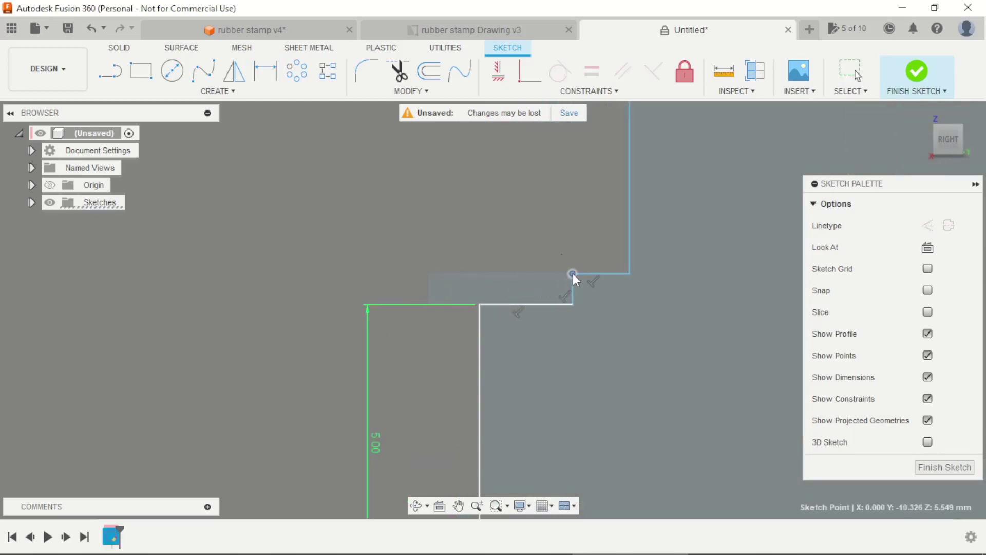
pyautogui.press('d')
pyautogui.click(525, 298)
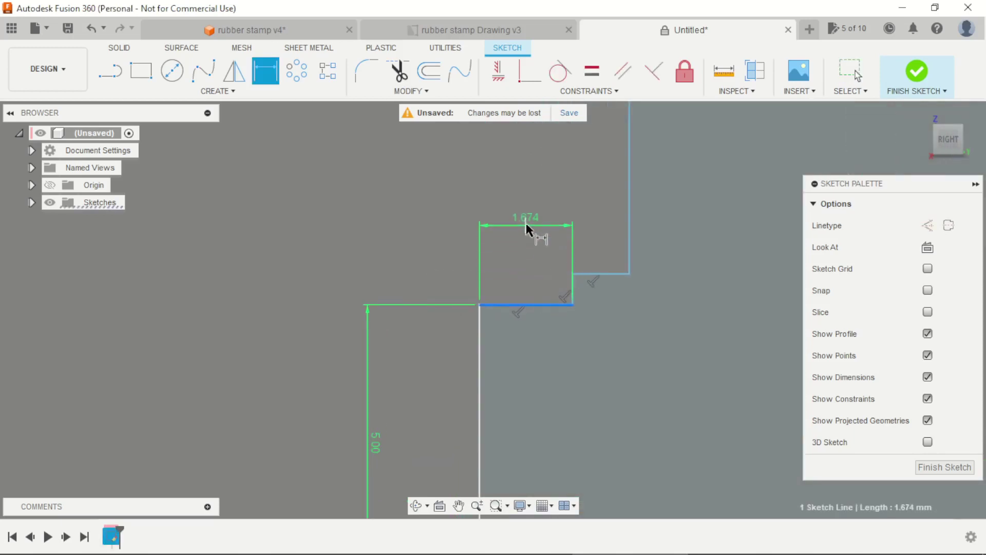
pyautogui.click(526, 223)
pyautogui.write('3')
pyautogui.press('Return')
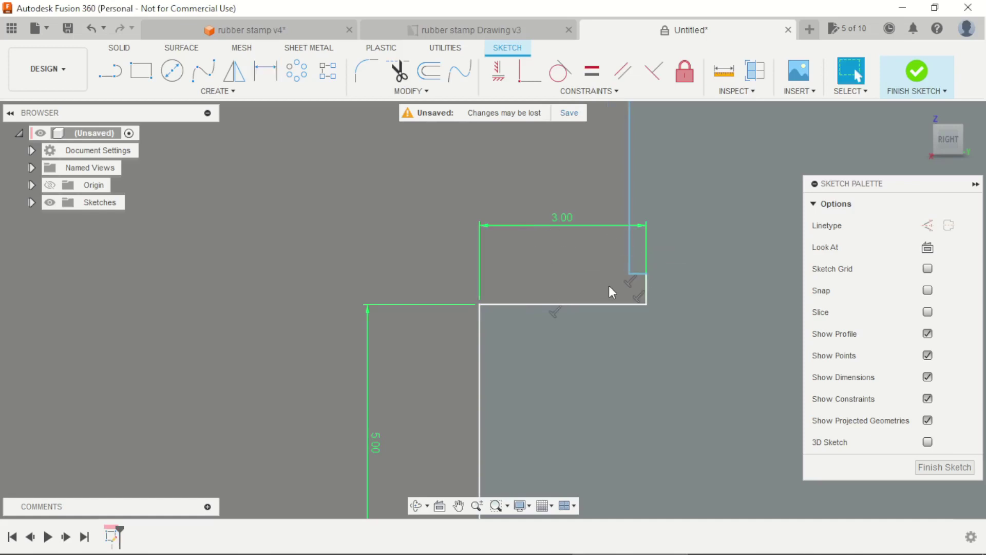
pyautogui.moveTo(644, 273); pyautogui.dragTo(738, 238)
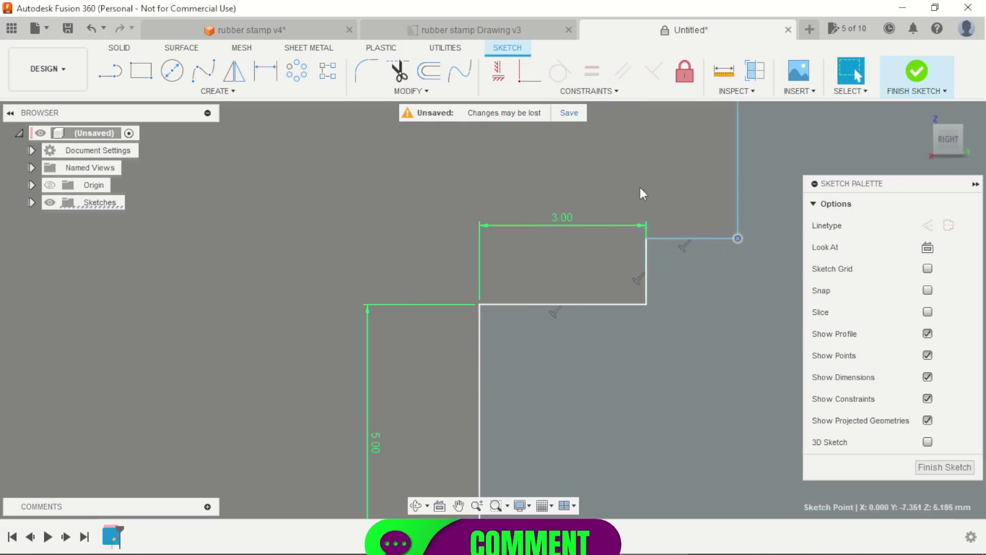
# After checking the reference drawing, dimension the step height to 3 mm and the top width to 4 mm
pyautogui.click(409, 29)
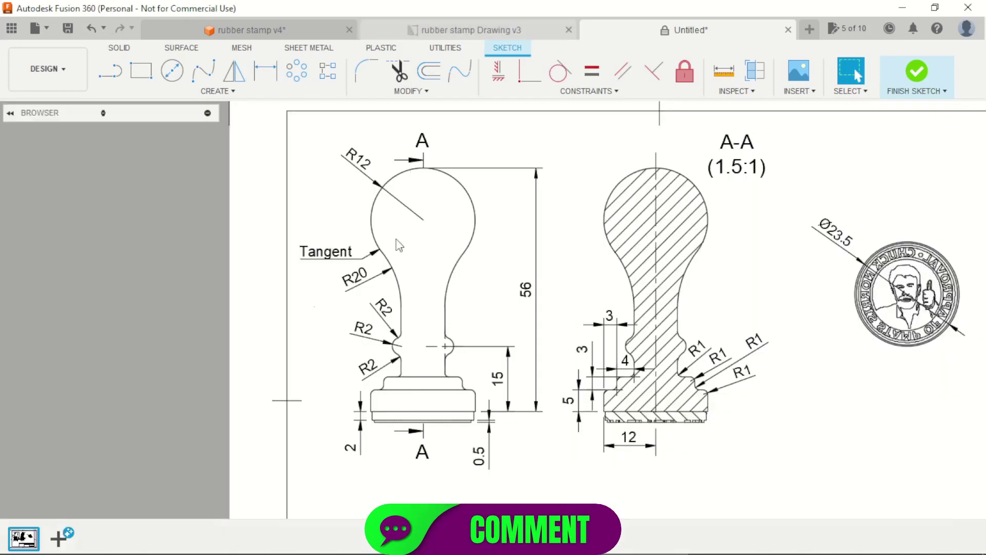
pyautogui.scroll(3, 611, 382)
pyautogui.scroll(2, 611, 383)
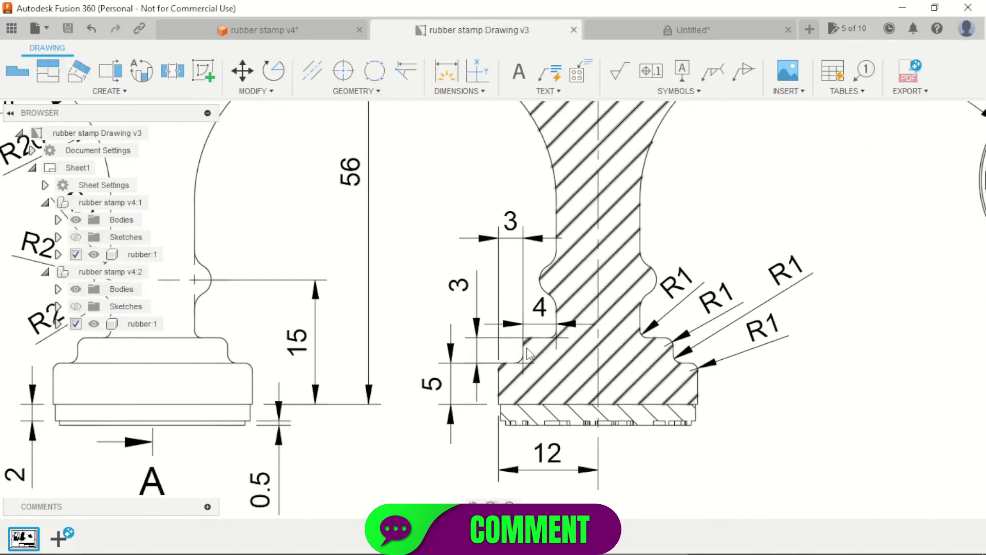
pyautogui.click(615, 32)
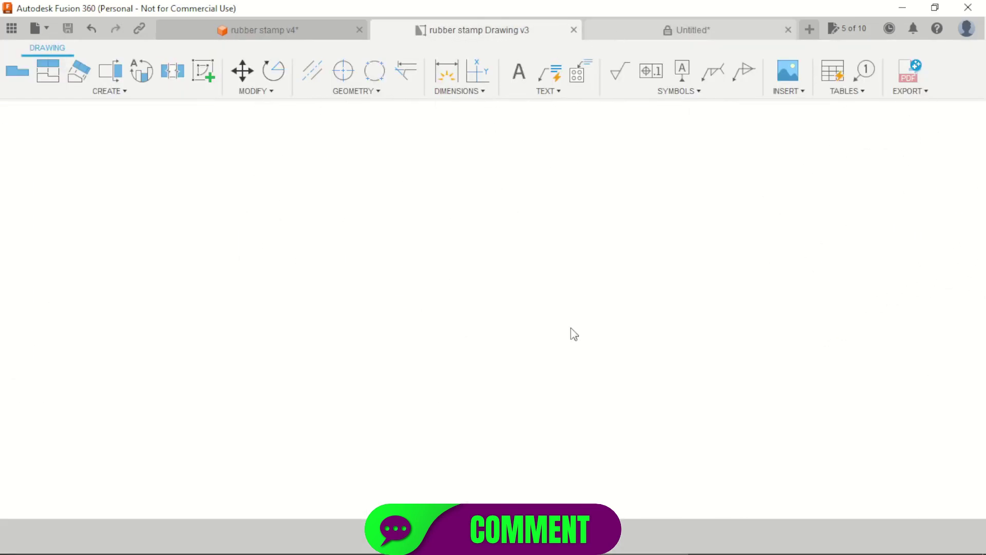
pyautogui.press('d')
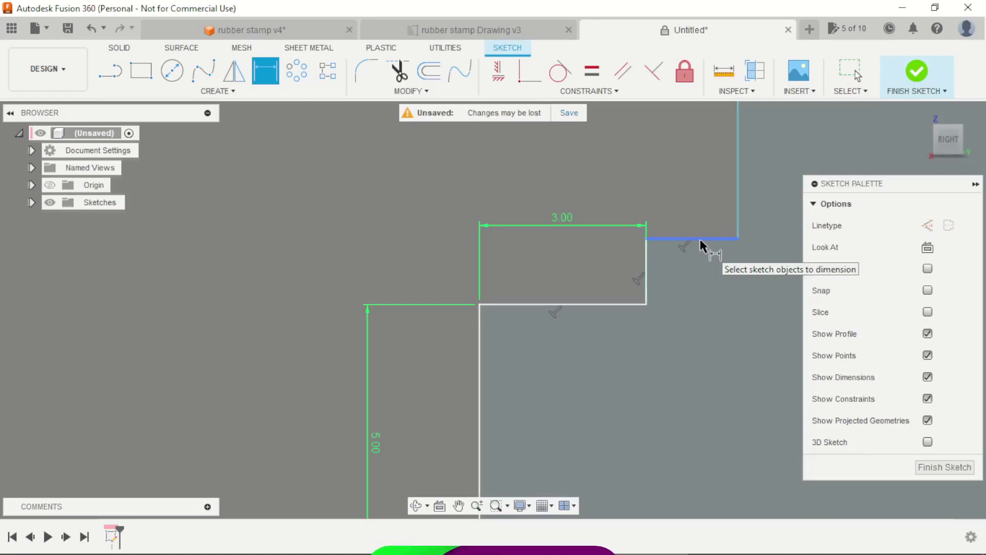
pyautogui.click(647, 258)
pyautogui.click(574, 263)
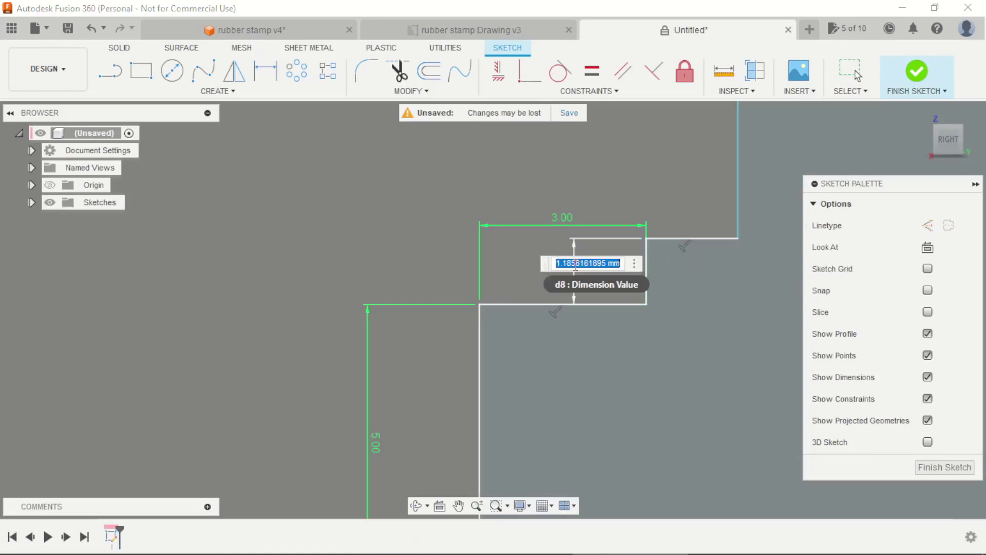
pyautogui.write('3')
pyautogui.press('Return')
pyautogui.scroll(2, 646, 192)
pyautogui.scroll(2, 584, 249)
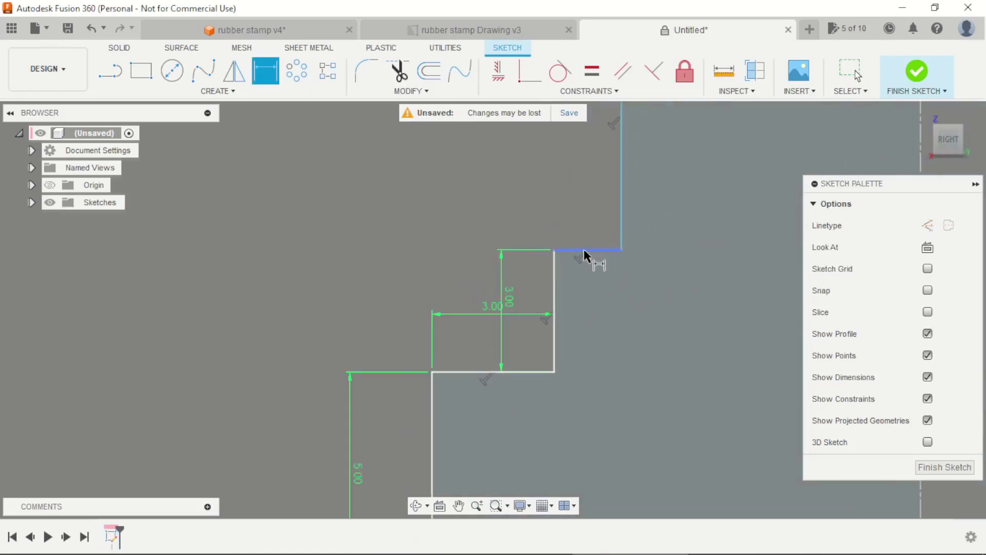
pyautogui.click(586, 214)
pyautogui.write('4')
pyautogui.press('Return')
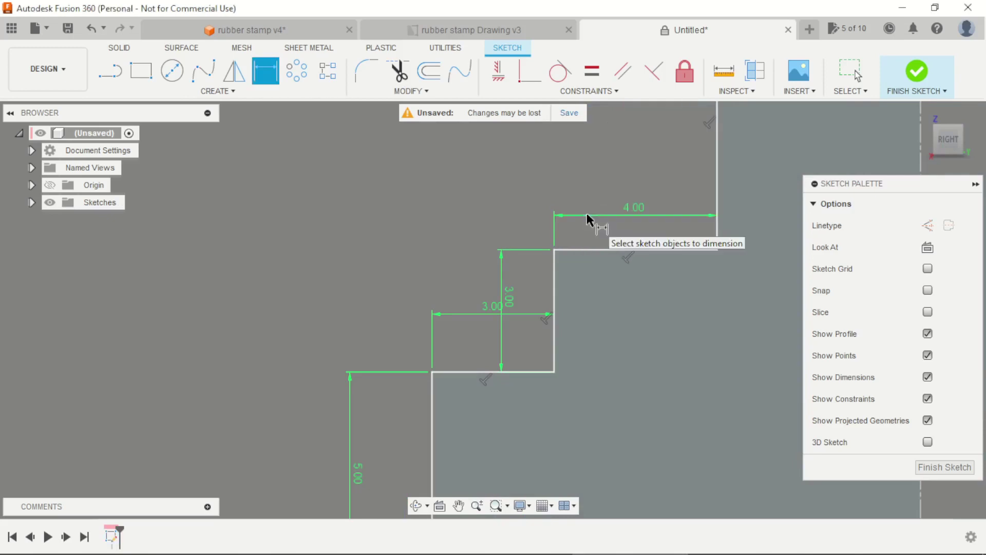
# Drag the small circle up so it sits on the neck line
pyautogui.scroll(-4, 600, 280)
pyautogui.scroll(-1, 616, 247)
pyautogui.scroll(2, 637, 185)
pyautogui.scroll(1, 563, 199)
pyautogui.press('Escape')
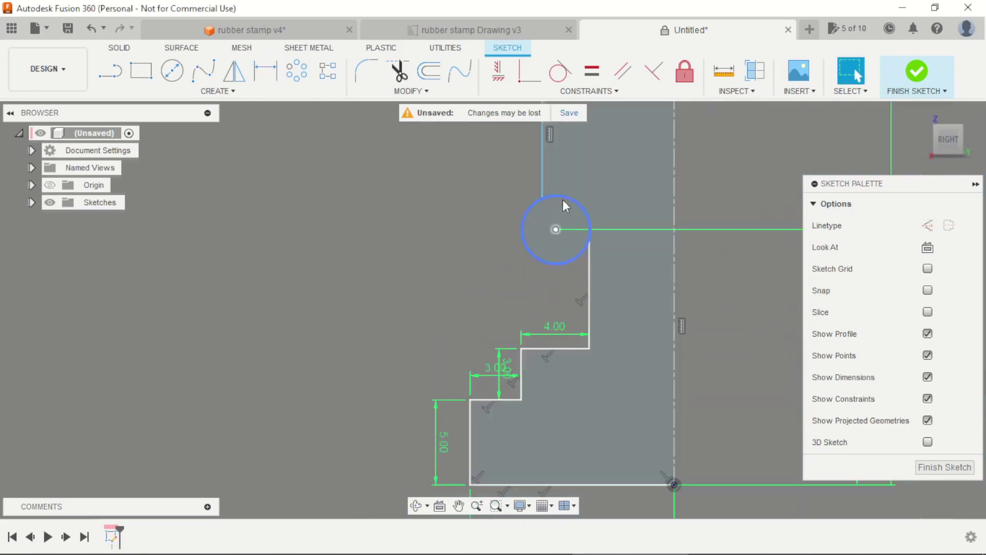
pyautogui.moveTo(555, 230); pyautogui.dragTo(563, 260)
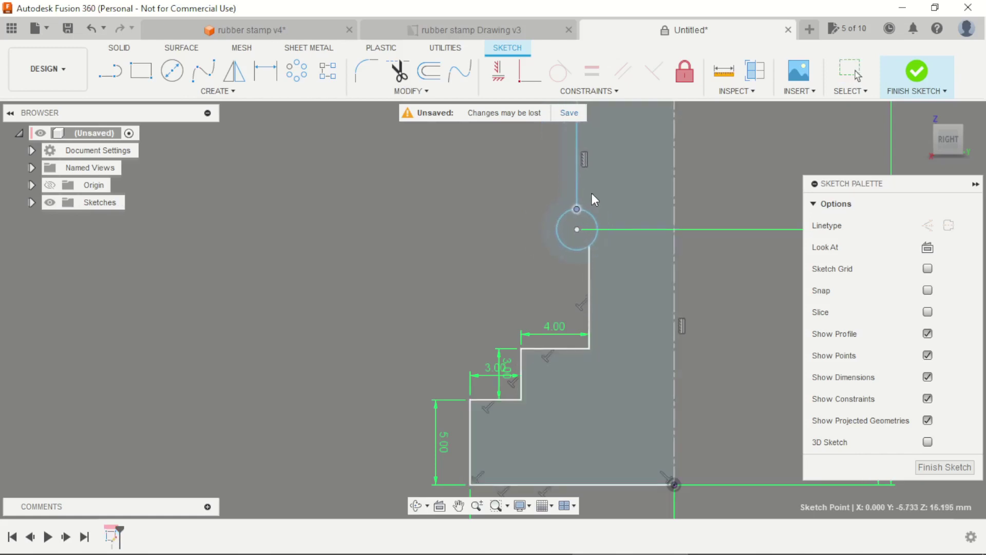
pyautogui.scroll(-2, 514, 247)
pyautogui.scroll(3, 581, 205)
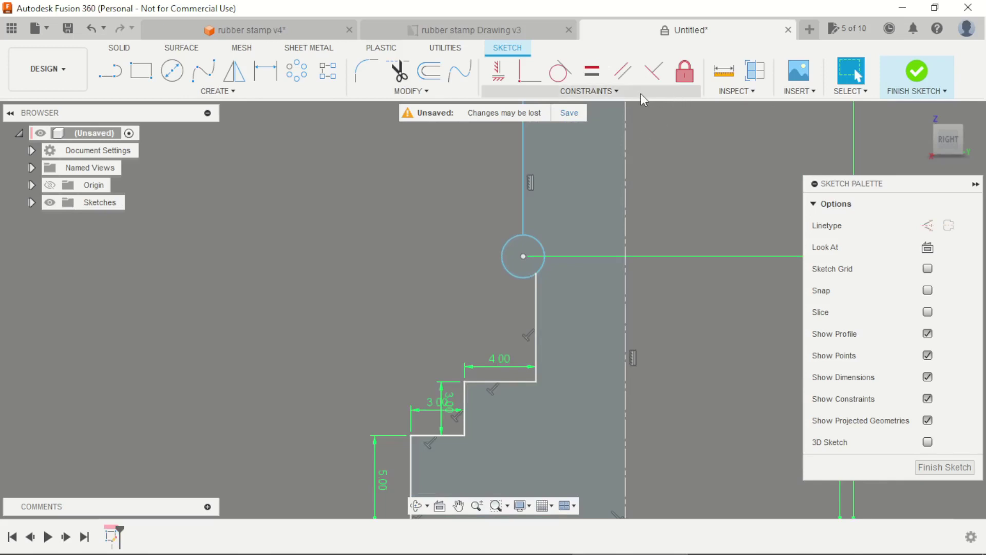
# Make the two neck lines collinear and align the circle centre vertically with the line endpoint
pyautogui.click(590, 91)
pyautogui.click(545, 232)
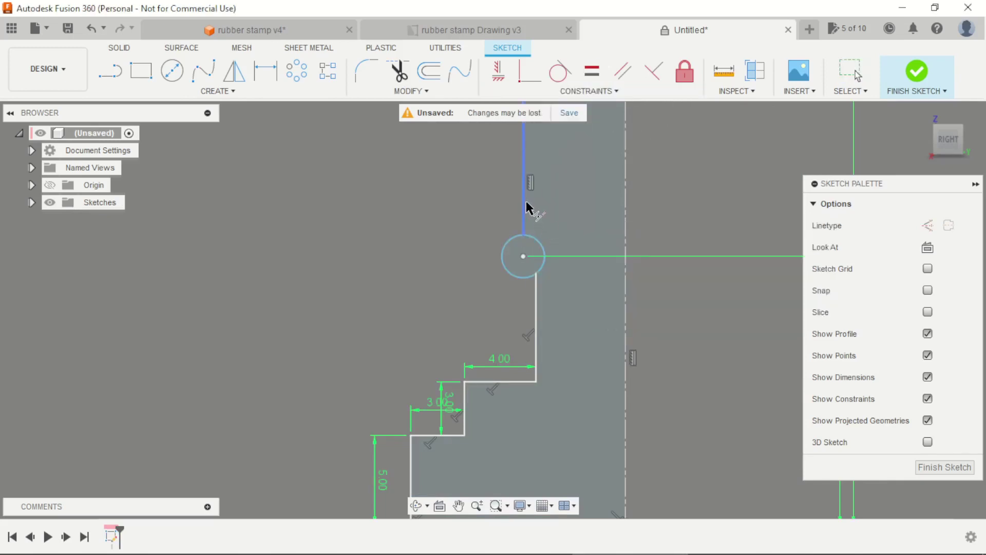
pyautogui.click(527, 204)
pyautogui.click(536, 303)
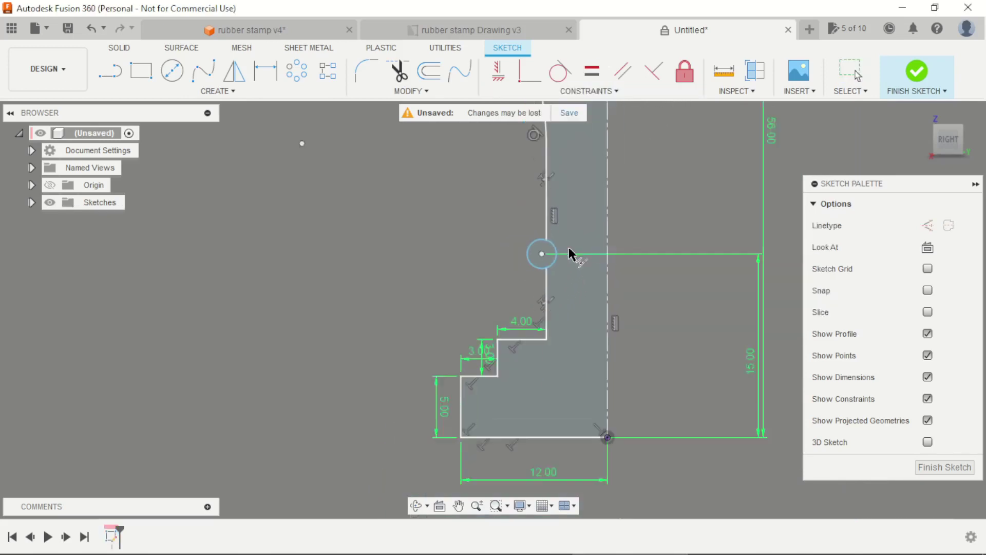
pyautogui.scroll(2, 553, 236)
pyautogui.press('Escape')
pyautogui.click(503, 75)
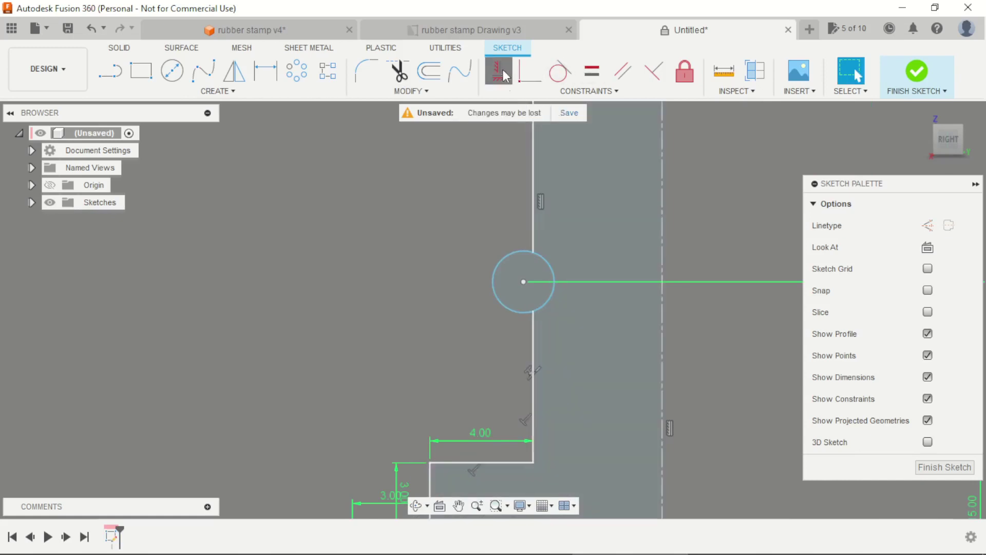
pyautogui.click(526, 283)
pyautogui.click(534, 311)
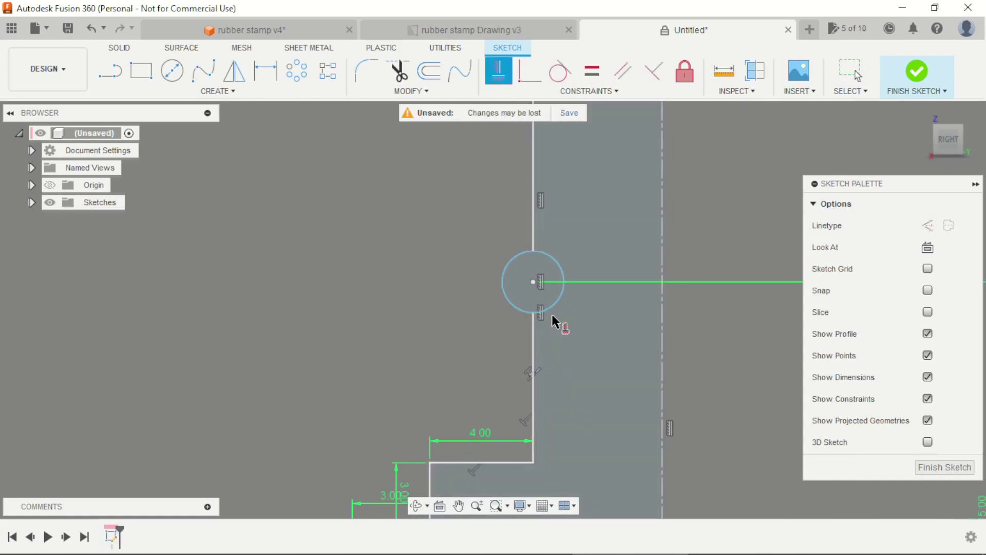
# Dimension the small circle to a 4 mm diameter
pyautogui.press('d')
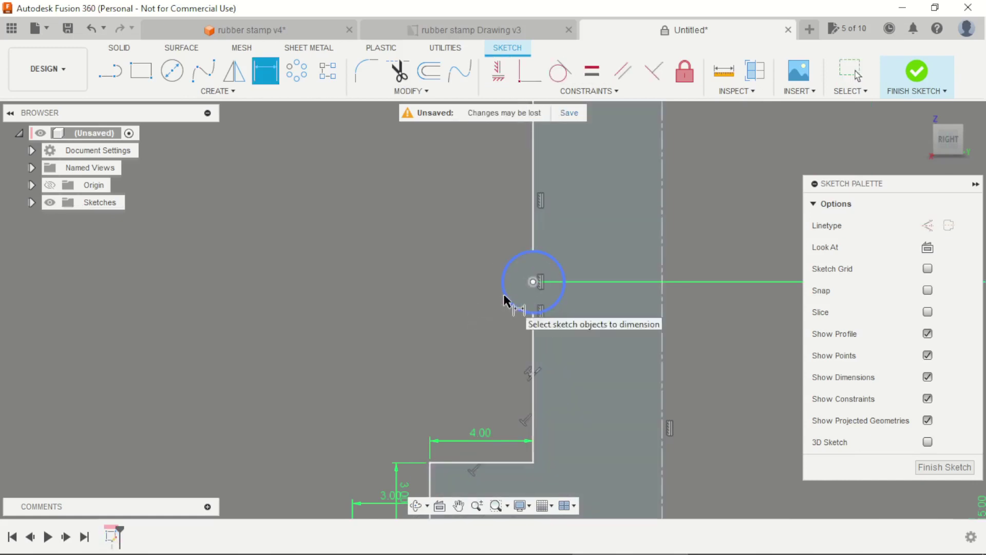
pyautogui.click(504, 294)
pyautogui.click(464, 310)
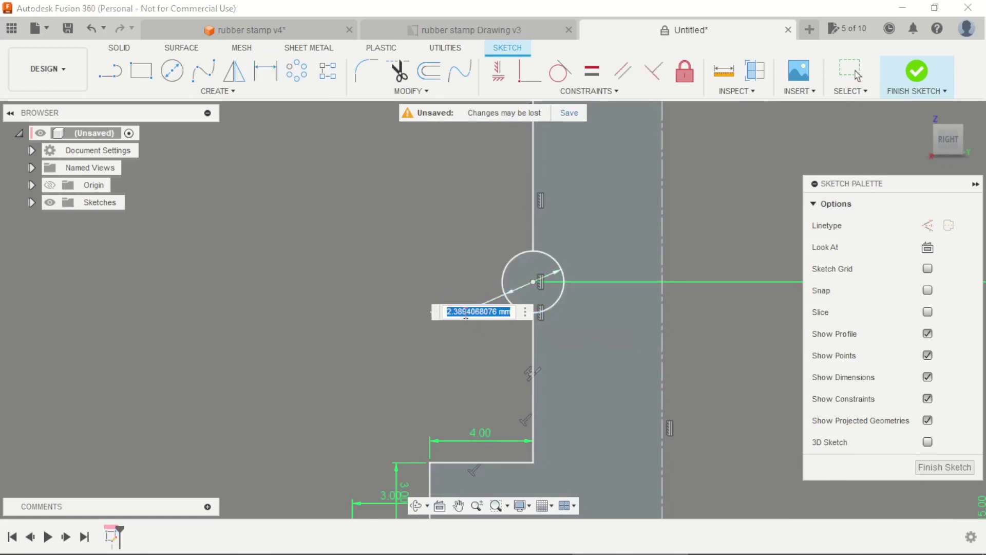
pyautogui.write('4')
pyautogui.press('Return')
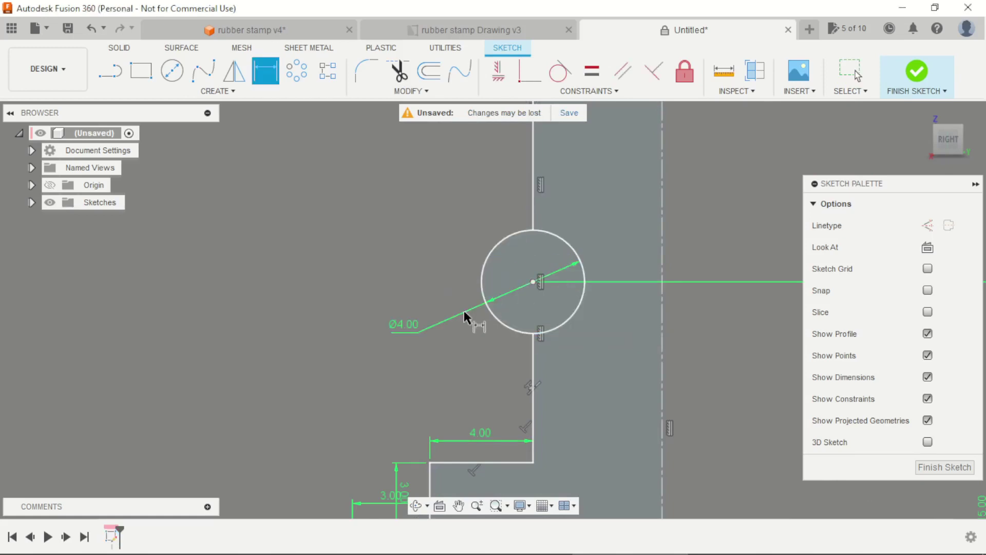
pyautogui.scroll(-3, 464, 311)
pyautogui.scroll(-2, 559, 306)
pyautogui.scroll(1, 559, 306)
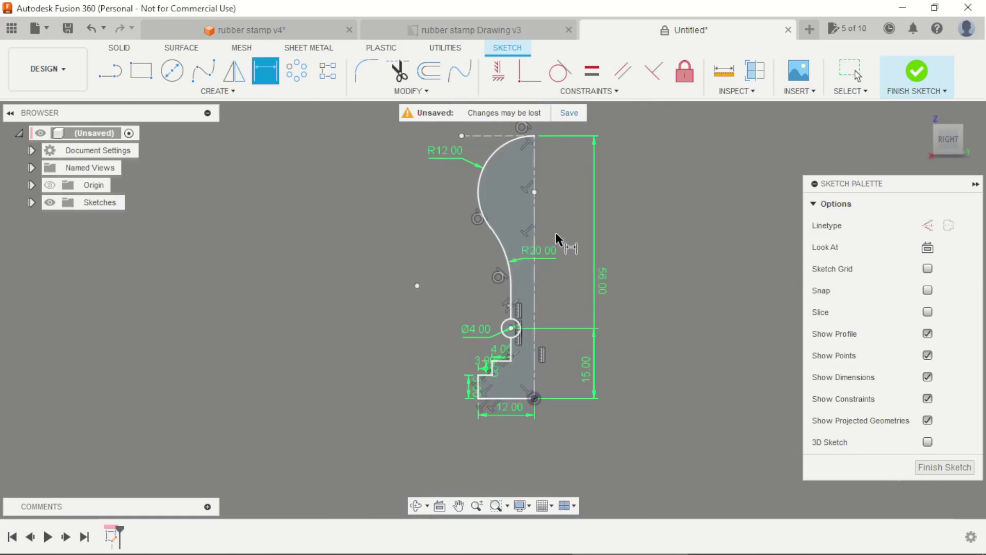
pyautogui.scroll(1, 560, 237)
pyautogui.scroll(2, 560, 220)
pyautogui.scroll(2, 528, 358)
pyautogui.scroll(1, 496, 395)
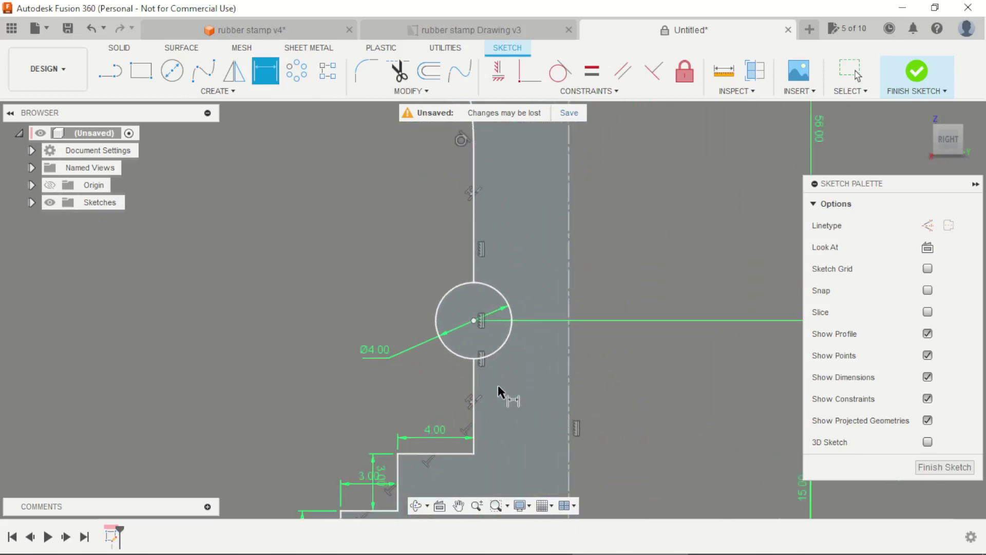
pyautogui.scroll(2, 498, 384)
pyautogui.press('Escape')
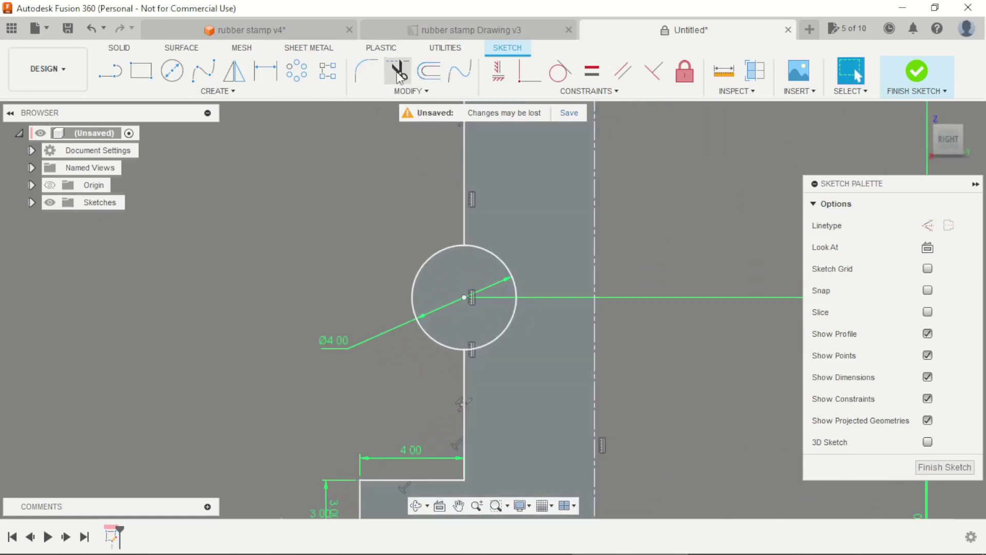
# Trim away the circle's right half and delete its Ø4 diameter dimension
pyautogui.click(489, 253)
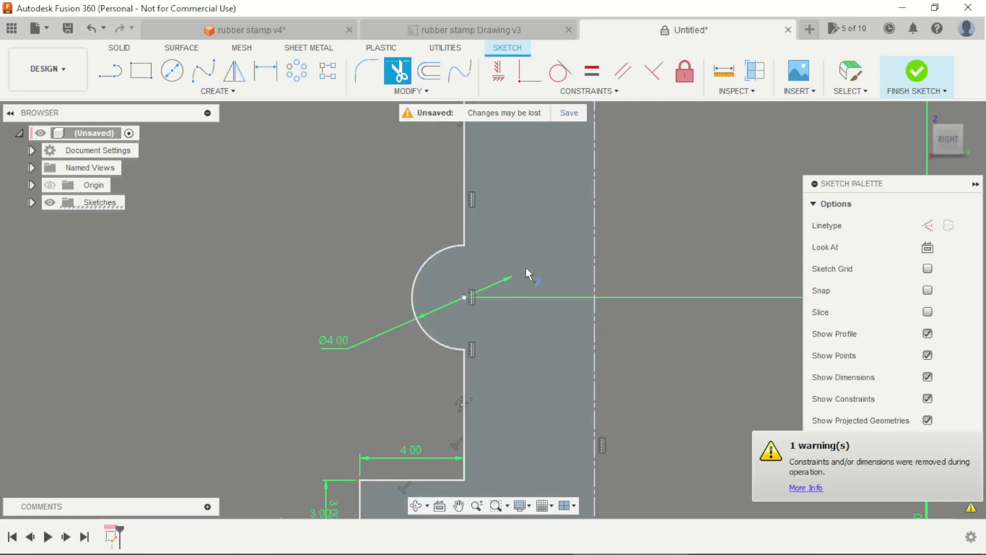
pyautogui.press('Escape')
pyautogui.scroll(-3, 514, 334)
pyautogui.scroll(2, 454, 336)
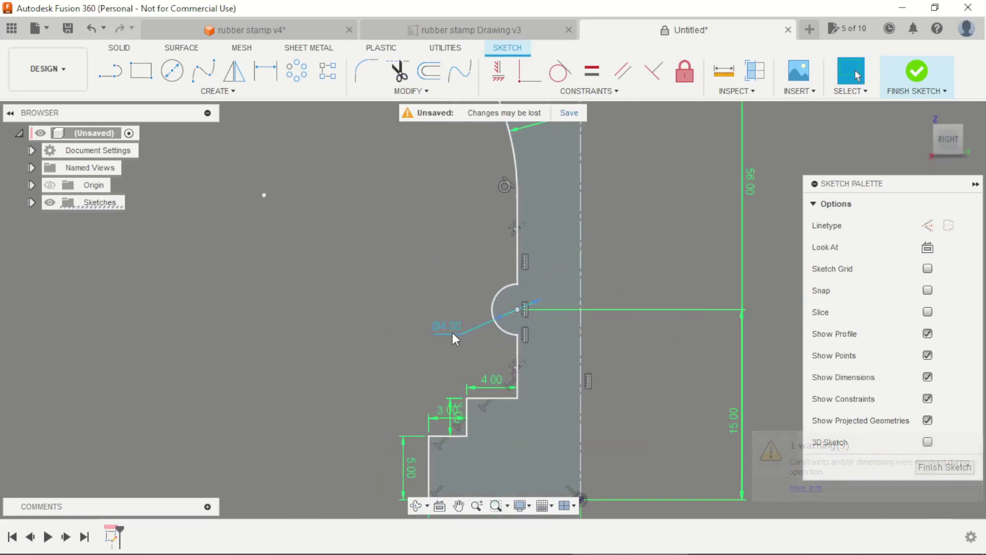
pyautogui.click(452, 330)
pyautogui.press('Delete')
# Dimension the half-round notch arc to a 2 mm radius
pyautogui.press('d')
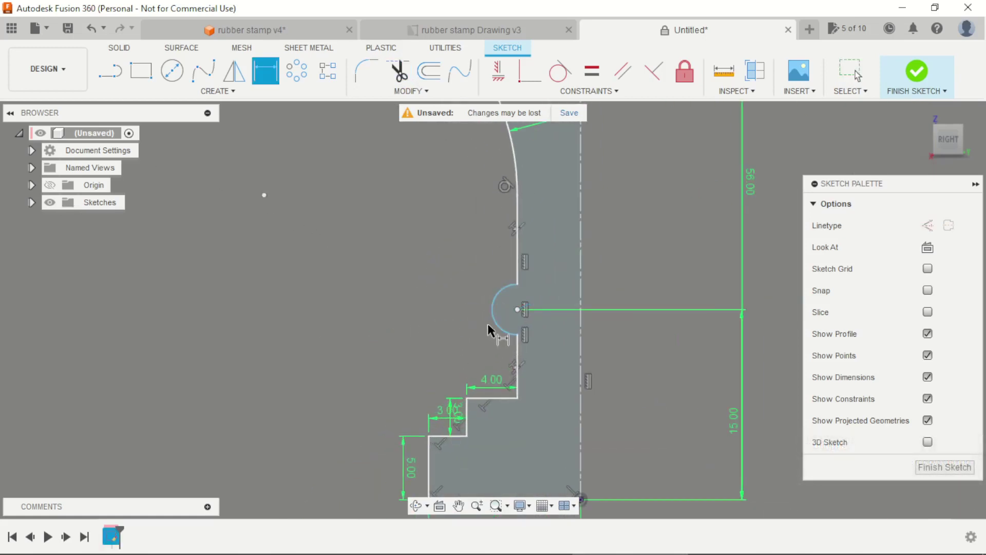
pyautogui.click(494, 325)
pyautogui.click(461, 334)
pyautogui.press('Return')
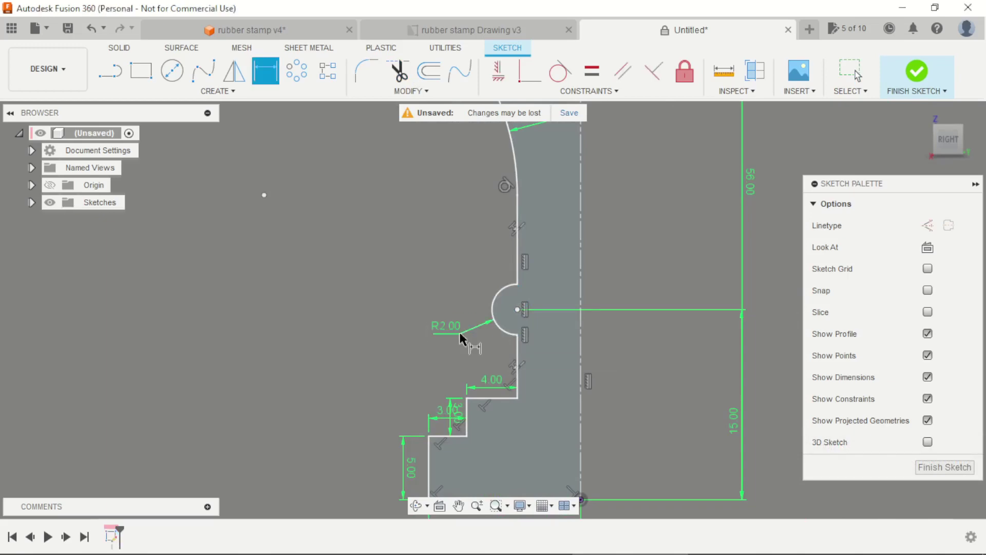
pyautogui.scroll(-3, 359, 264)
pyautogui.scroll(-2, 390, 286)
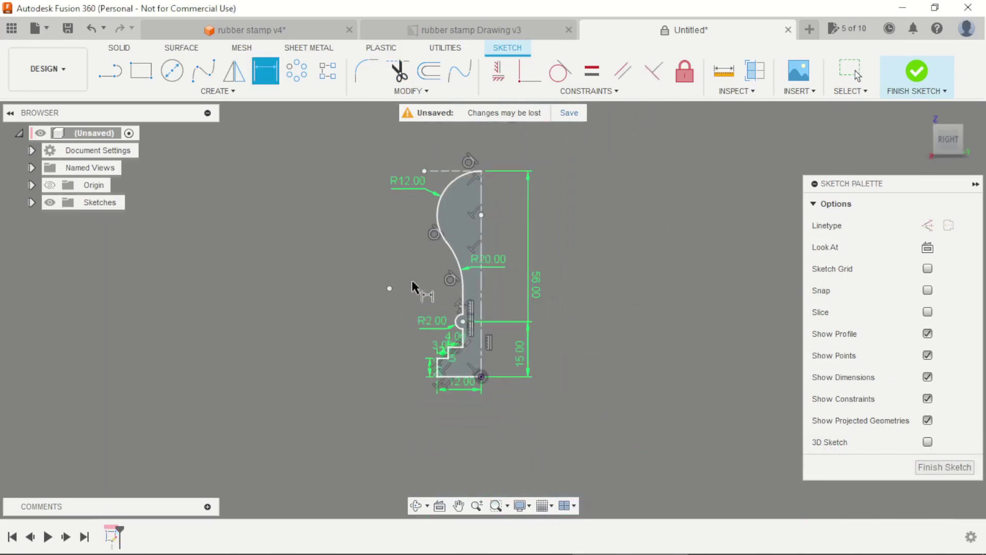
pyautogui.click(434, 30)
pyautogui.scroll(-5, 522, 339)
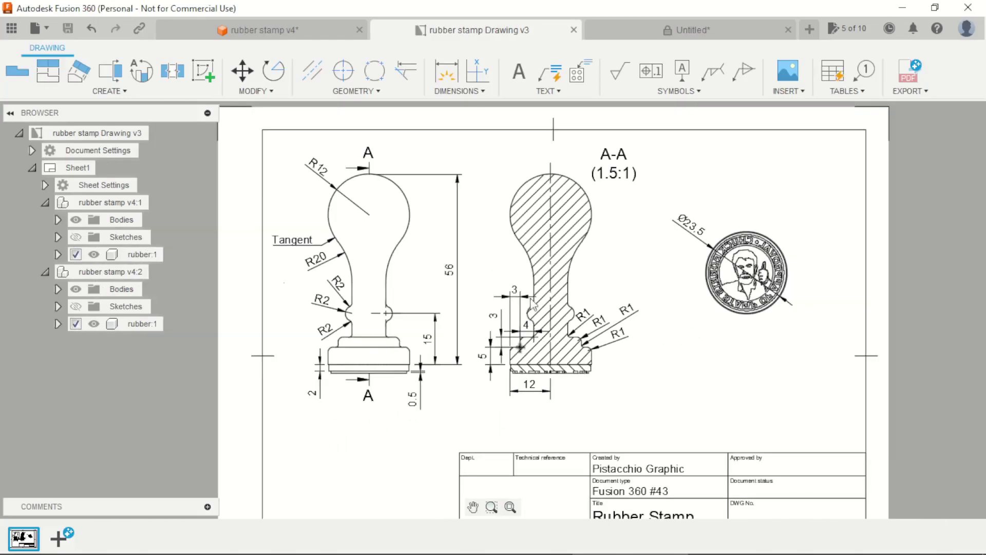
pyautogui.scroll(4, 207, 183)
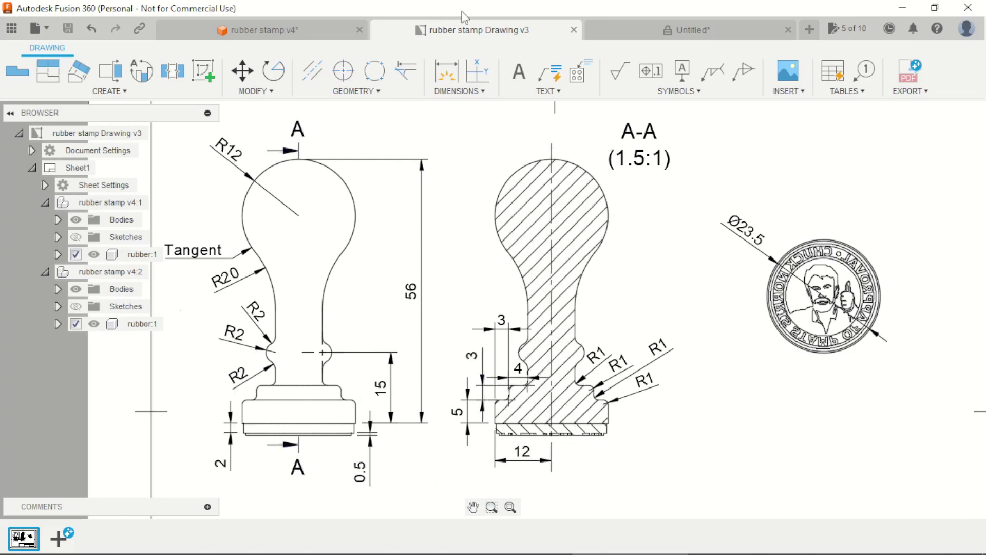
pyautogui.click(639, 31)
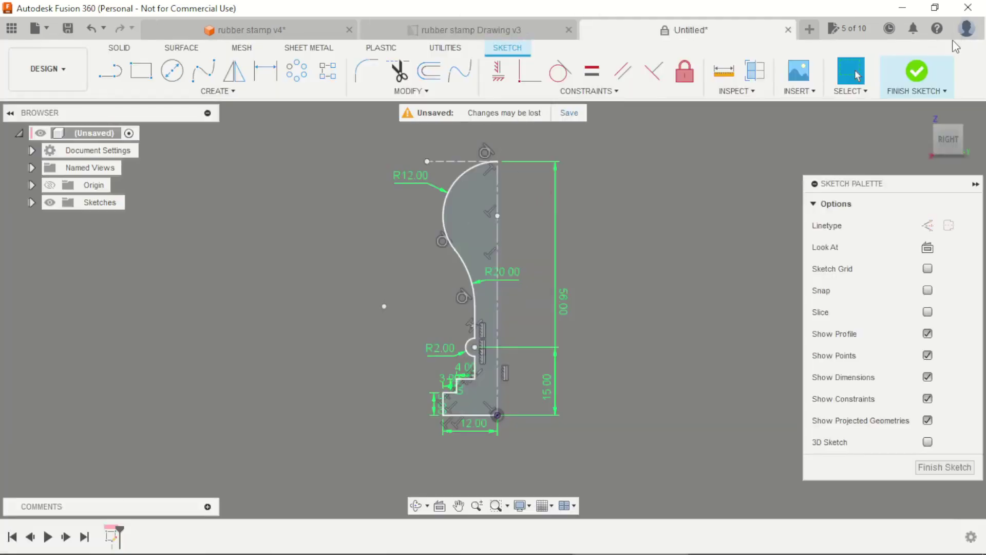
pyautogui.click(918, 75)
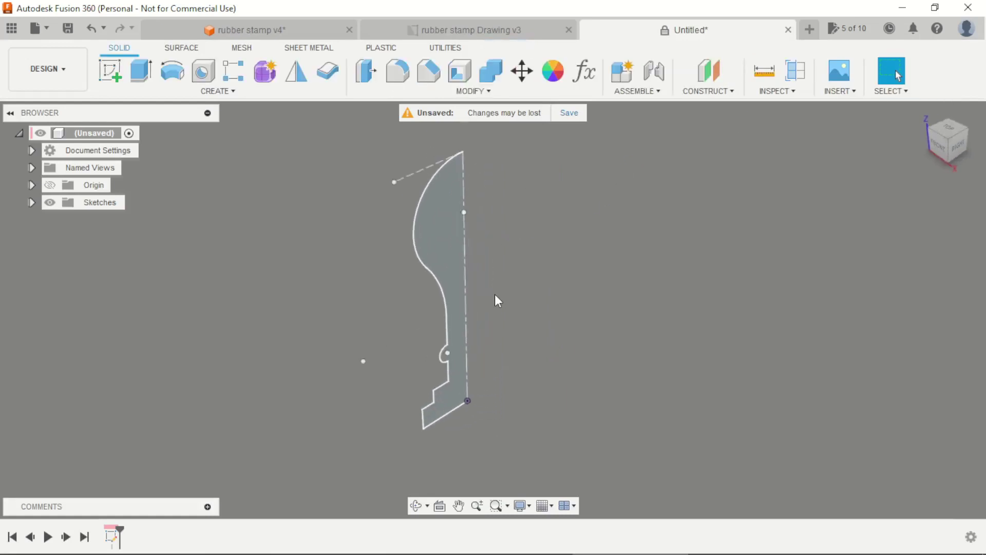
# Revolve the half-profile into a solid stamp handle and orbit to inspect it from several angles
pyautogui.click(172, 70)
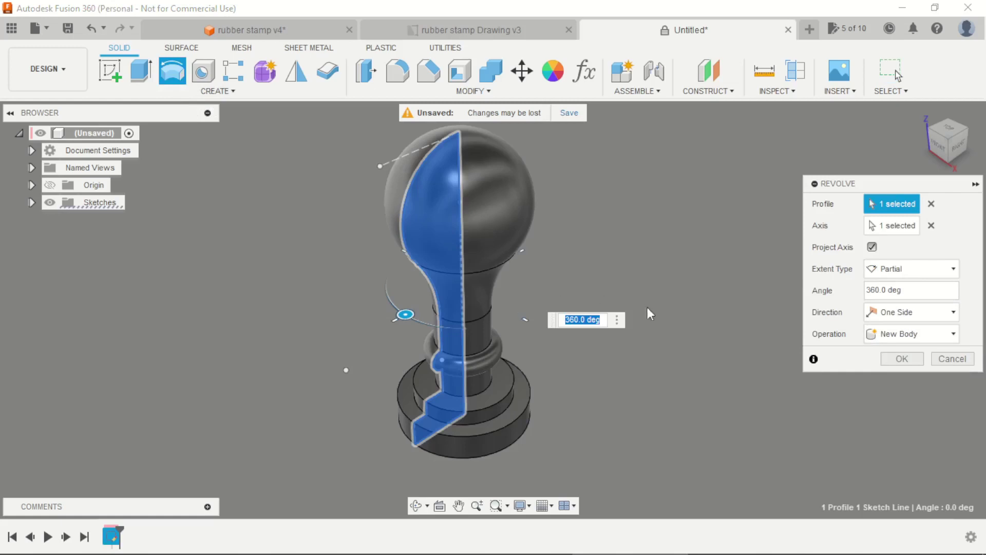
pyautogui.click(897, 359)
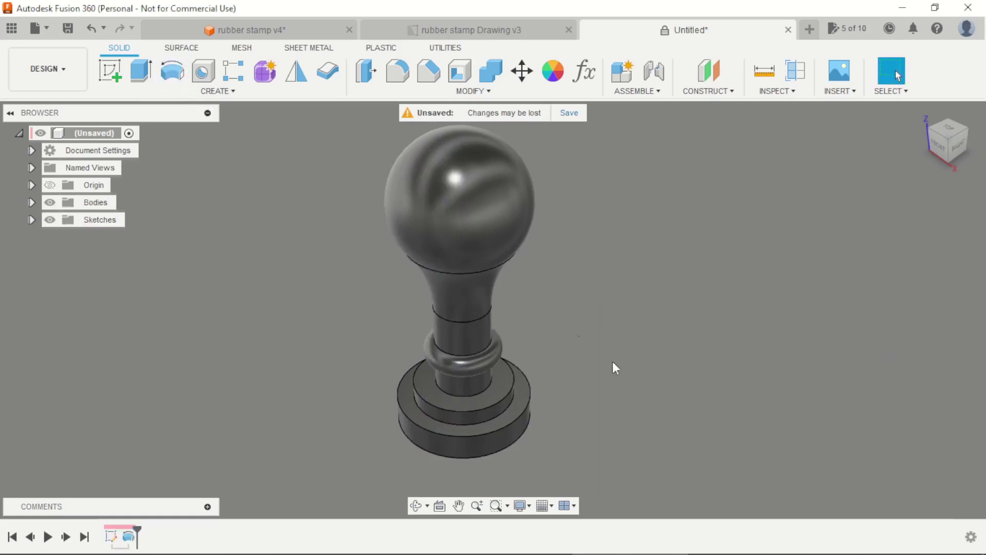
pyautogui.moveTo(612, 362)
pyautogui.keyDown('shift'); pyautogui.mouseDown(button='middle')
pyautogui.moveTo(597, 353)
pyautogui.moveTo(592, 325)
pyautogui.moveTo(621, 346)
pyautogui.mouseUp(button='middle'); pyautogui.keyUp('shift')
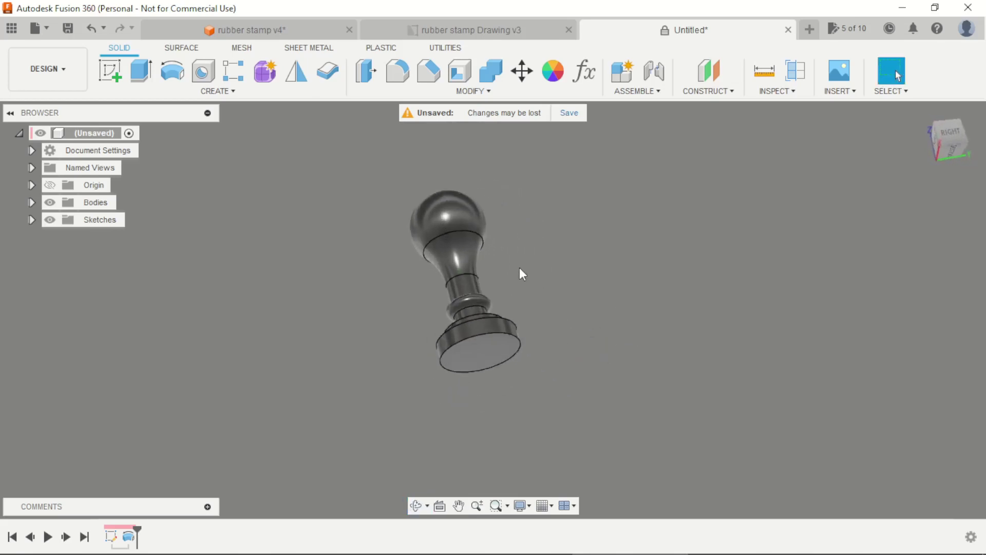
pyautogui.keyDown('shift'); pyautogui.moveTo(523, 273); pyautogui.dragTo(554, 289, button='middle'); pyautogui.keyUp('shift')
pyautogui.keyDown('shift'); pyautogui.moveTo(547, 240); pyautogui.dragTo(553, 305, button='middle'); pyautogui.keyUp('shift')
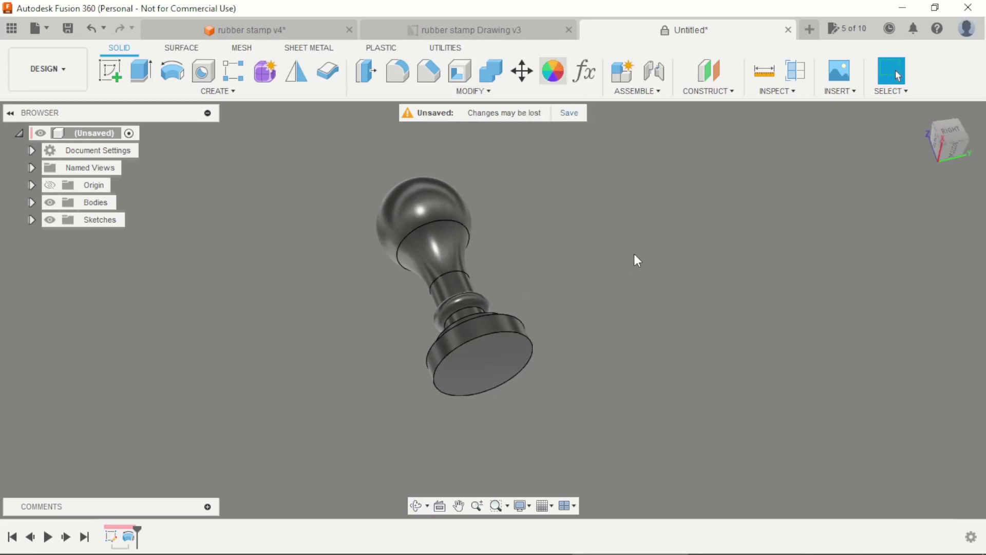
# Apply Paint > Glossy Enamel Glossy Green to the stamp body, replacing the initial blue
pyautogui.press('a')
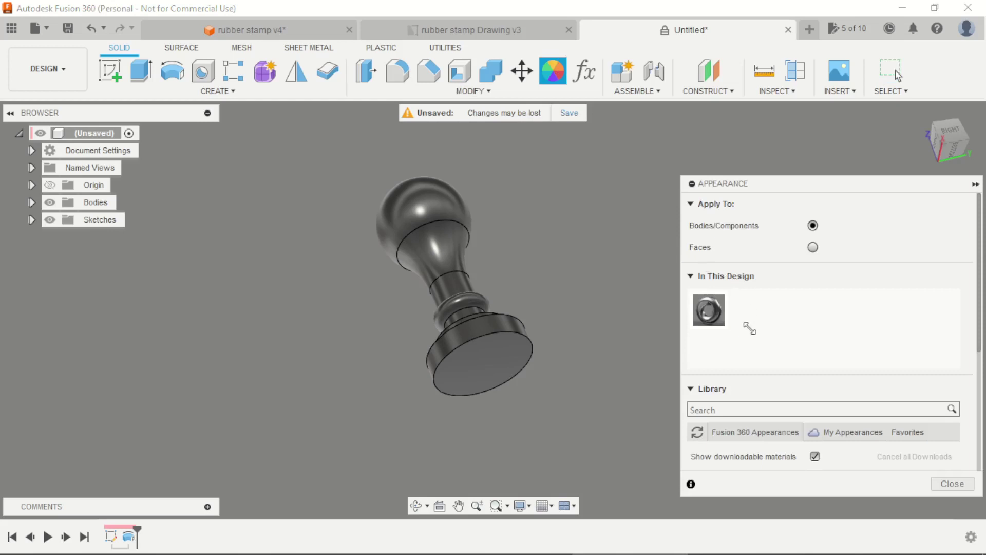
pyautogui.scroll(-3, 748, 329)
pyautogui.scroll(-3, 719, 390)
pyautogui.scroll(-2, 714, 403)
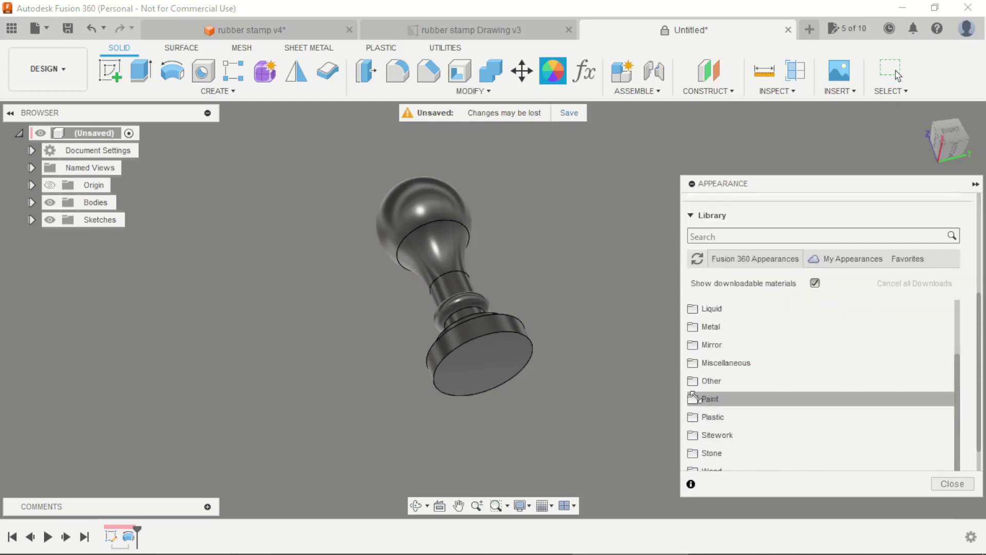
pyautogui.click(694, 400)
pyautogui.click(729, 416)
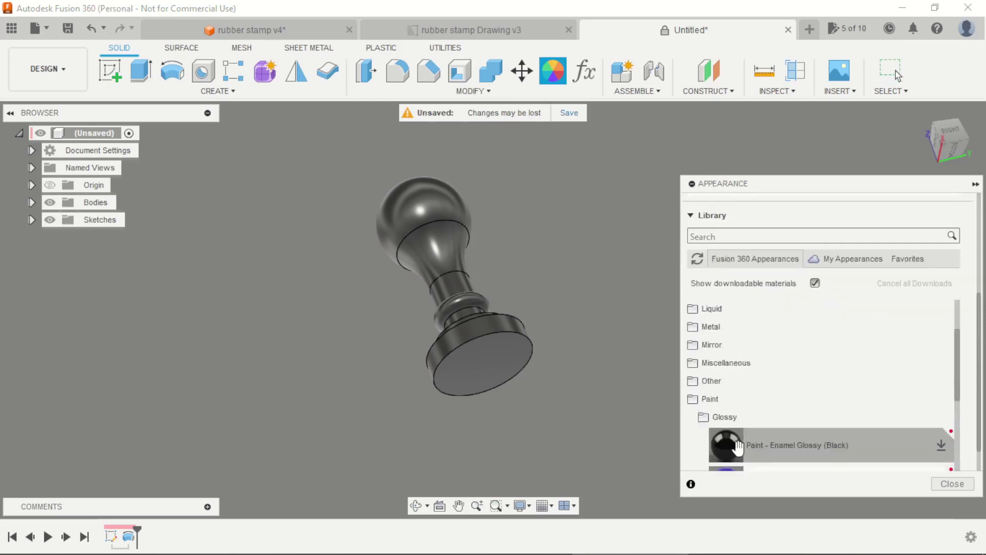
pyautogui.scroll(-2, 738, 449)
pyautogui.moveTo(730, 380); pyautogui.dragTo(501, 360)
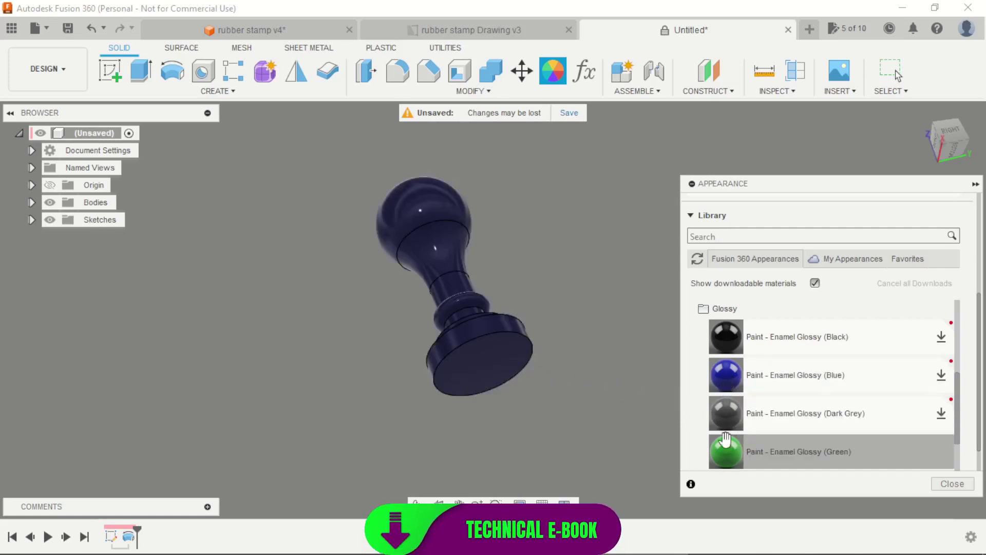
pyautogui.moveTo(726, 451); pyautogui.dragTo(488, 353)
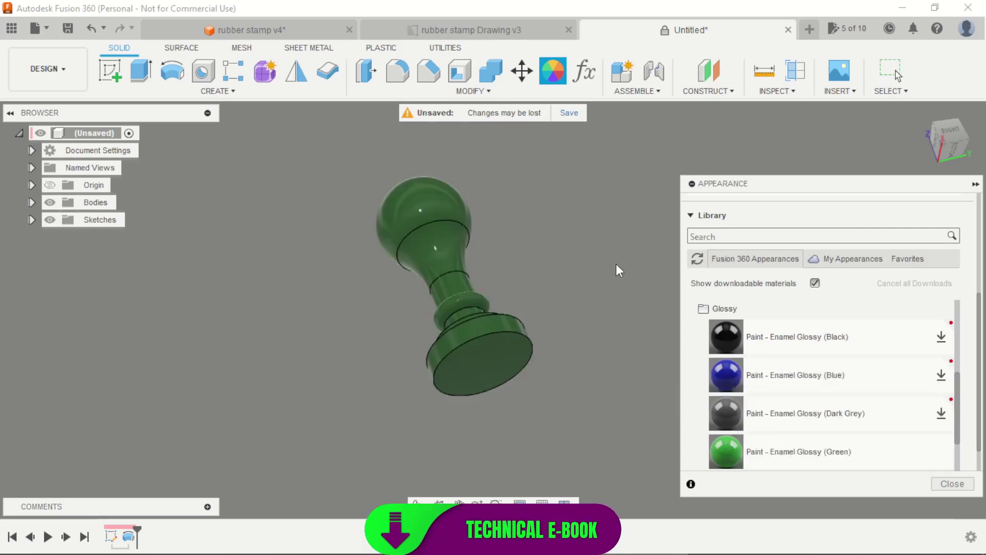
pyautogui.scroll(-3, 868, 442)
pyautogui.click(933, 482)
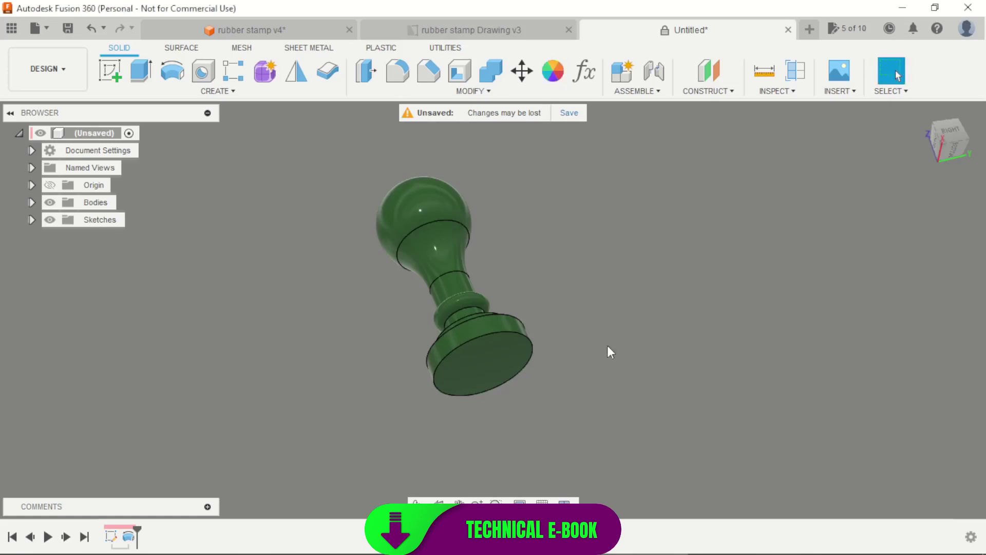
pyautogui.keyDown('shift'); pyautogui.moveTo(610, 352); pyautogui.dragTo(615, 317, button='middle'); pyautogui.keyUp('shift')
# Create a new component named rubber
pyautogui.click(622, 73)
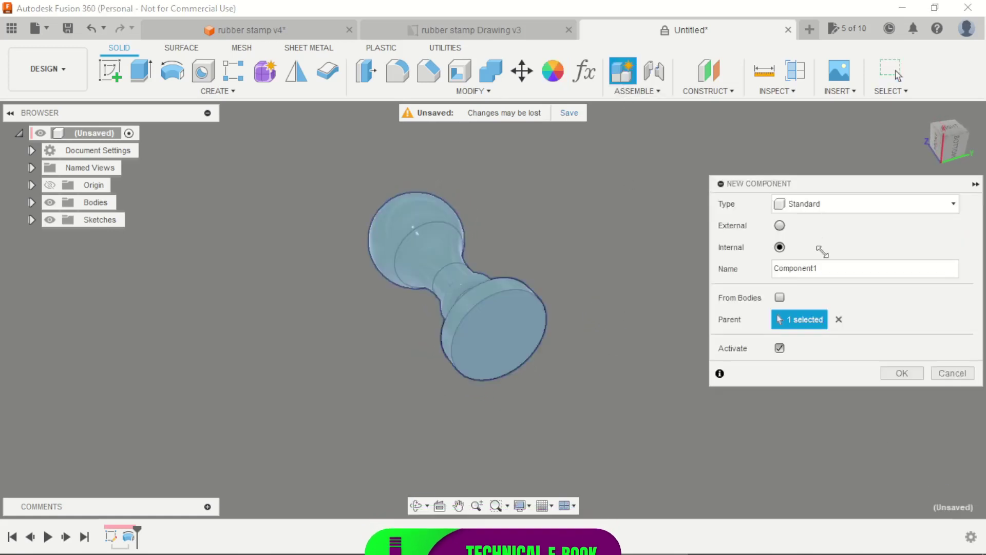
pyautogui.doubleClick(795, 268)
pyautogui.write('rubber')
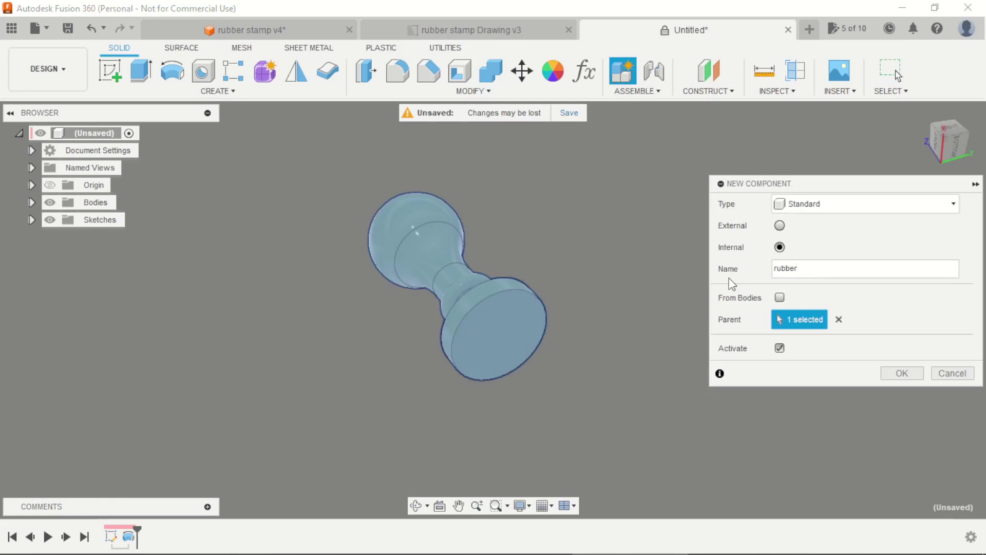
pyautogui.press('Return')
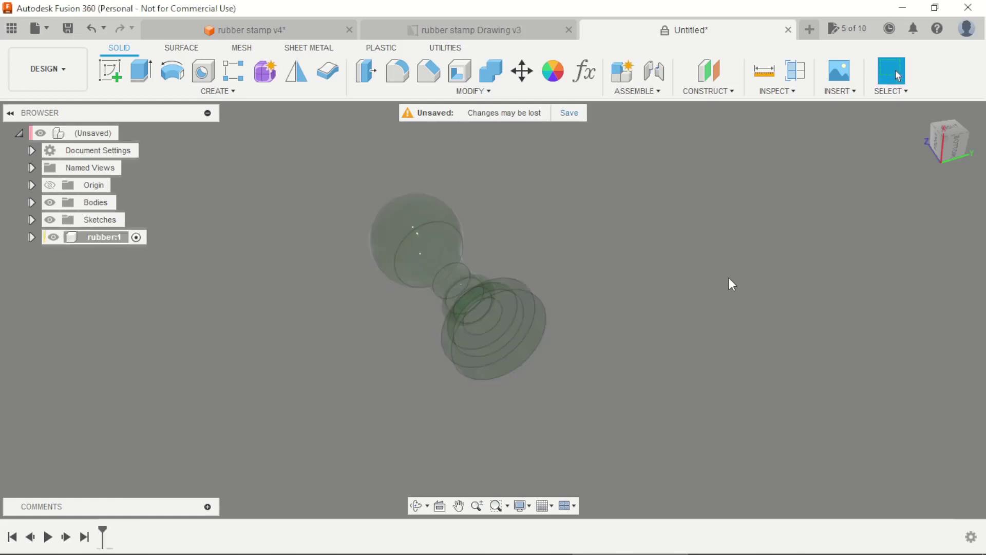
# Sketch a 23.50 mm circle centred at the origin on the stamp's bottom face and finish the sketch
pyautogui.click(114, 71)
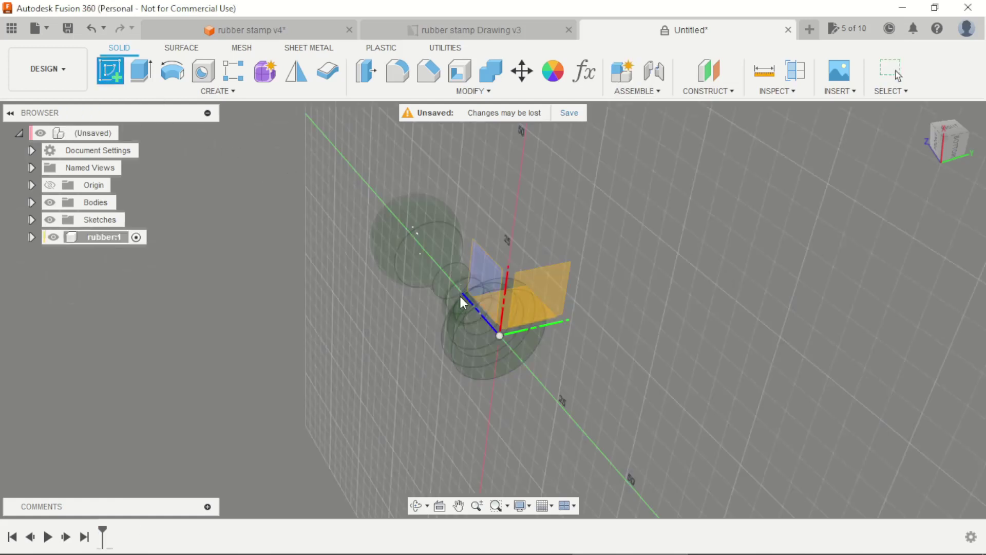
pyautogui.click(498, 362)
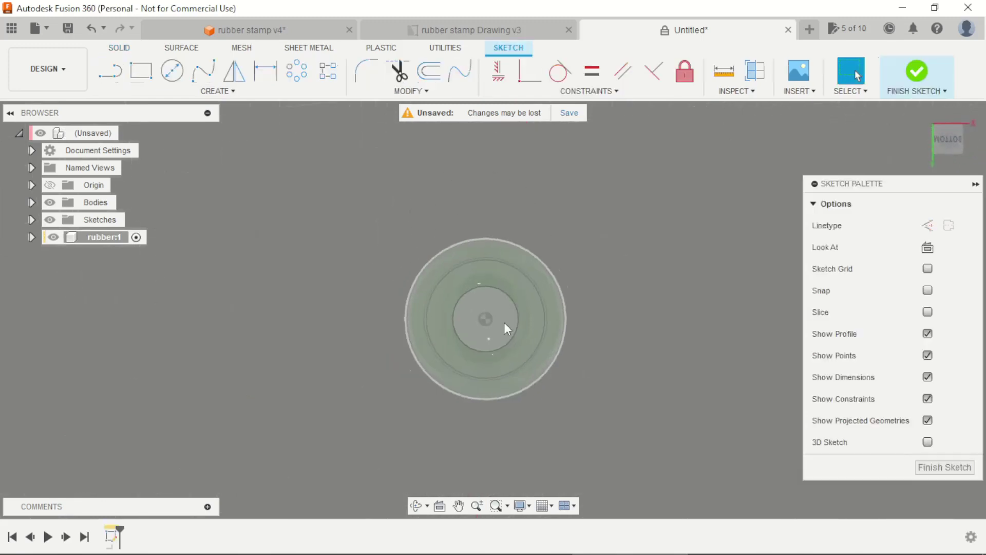
pyautogui.press('c')
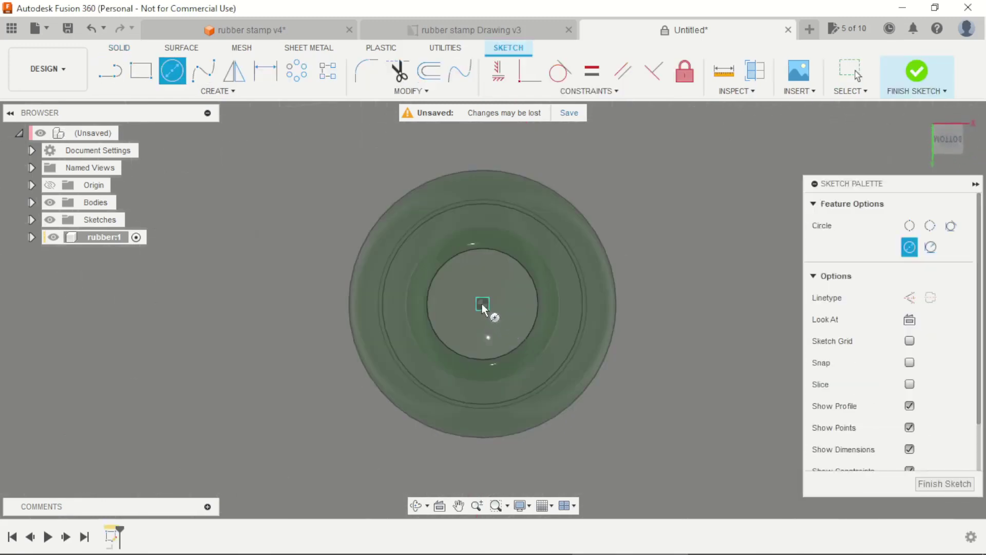
pyautogui.click(483, 303)
pyautogui.write('23')
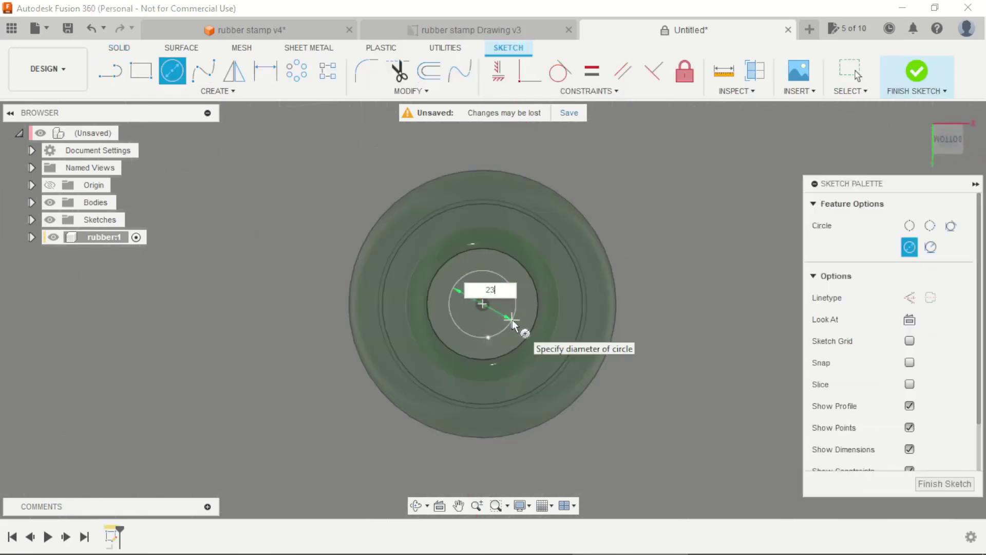
pyautogui.press('Return')
pyautogui.press('Escape')
pyautogui.scroll(-2, 513, 320)
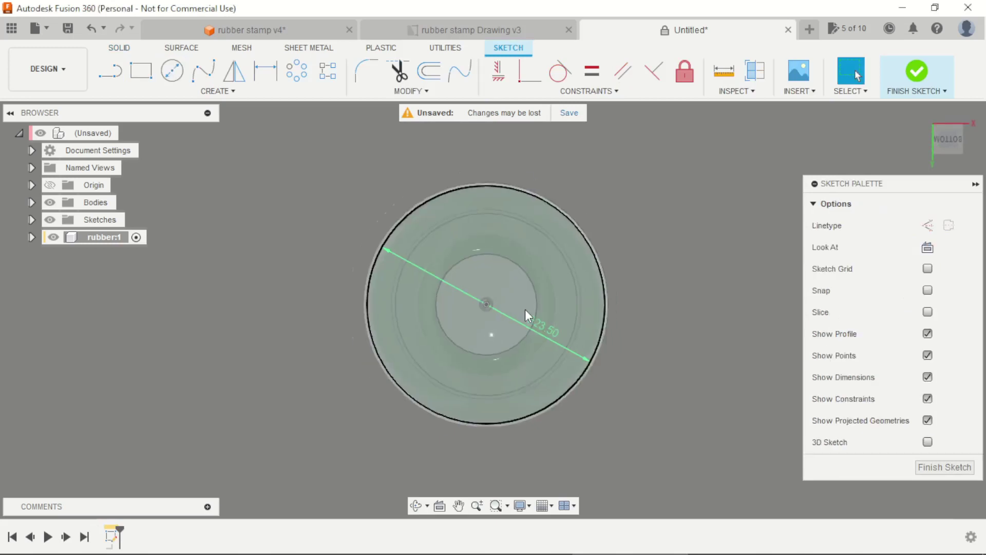
pyautogui.moveTo(593, 309); pyautogui.dragTo(661, 256)
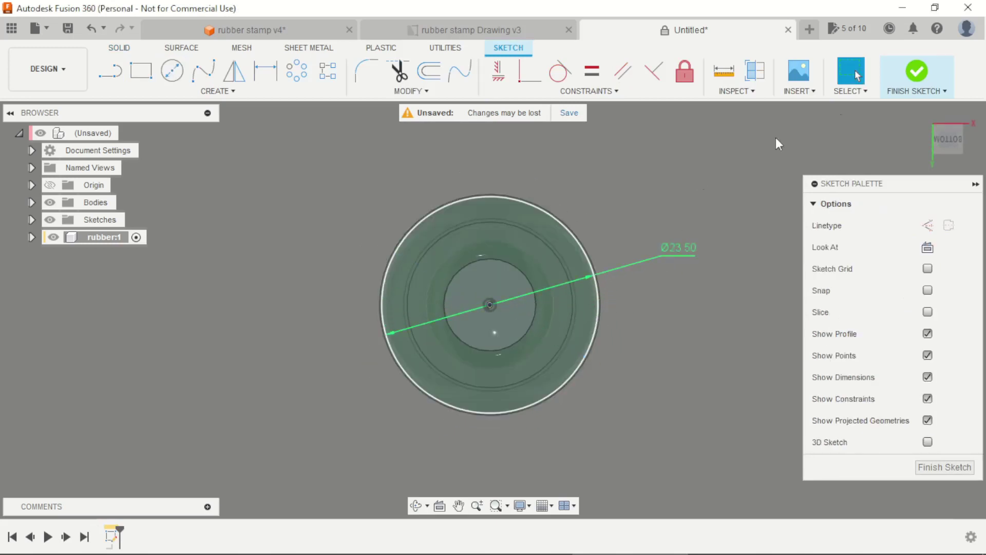
pyautogui.click(917, 71)
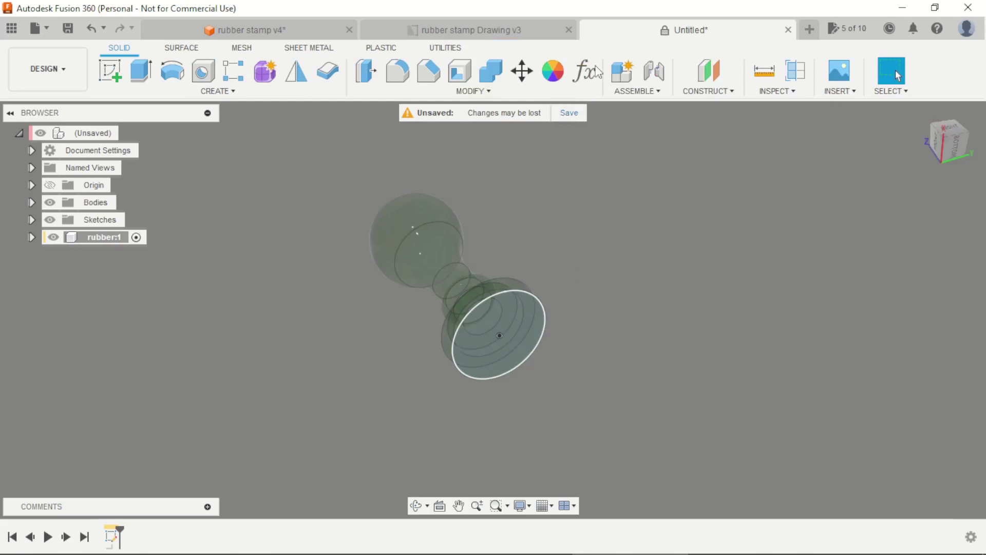
# Check the Drawing v3 reference, then extrude the circle into a thin rubber disc
pyautogui.click(499, 26)
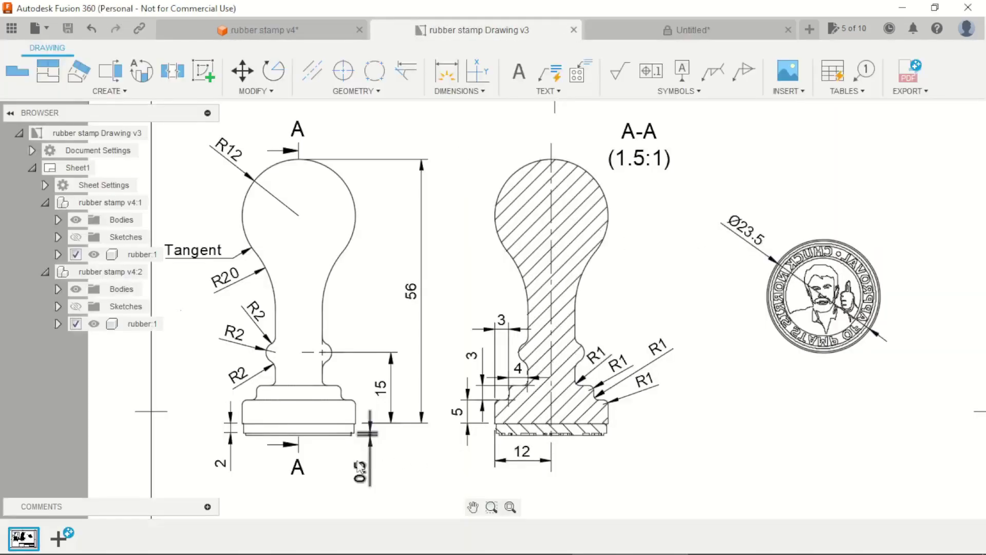
pyautogui.scroll(3, 238, 457)
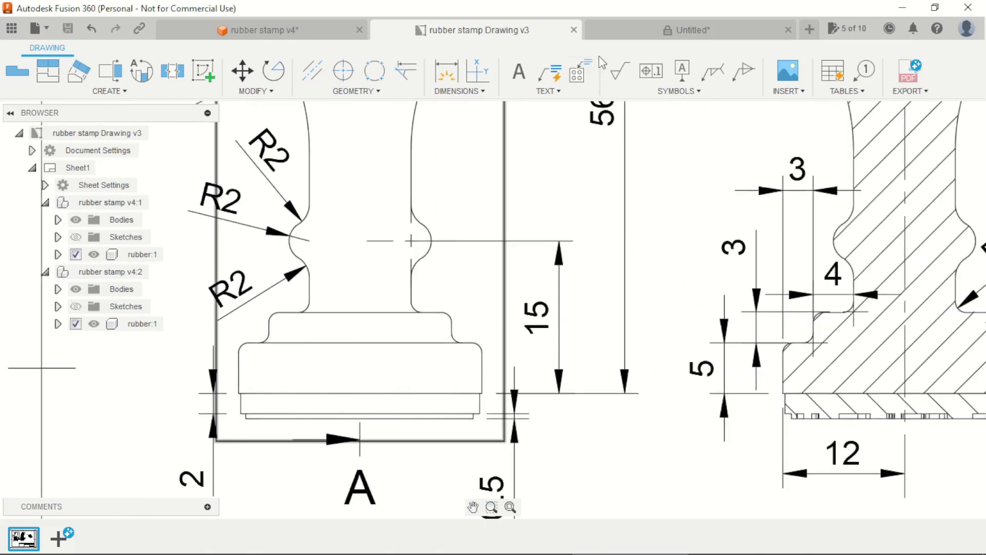
pyautogui.click(628, 35)
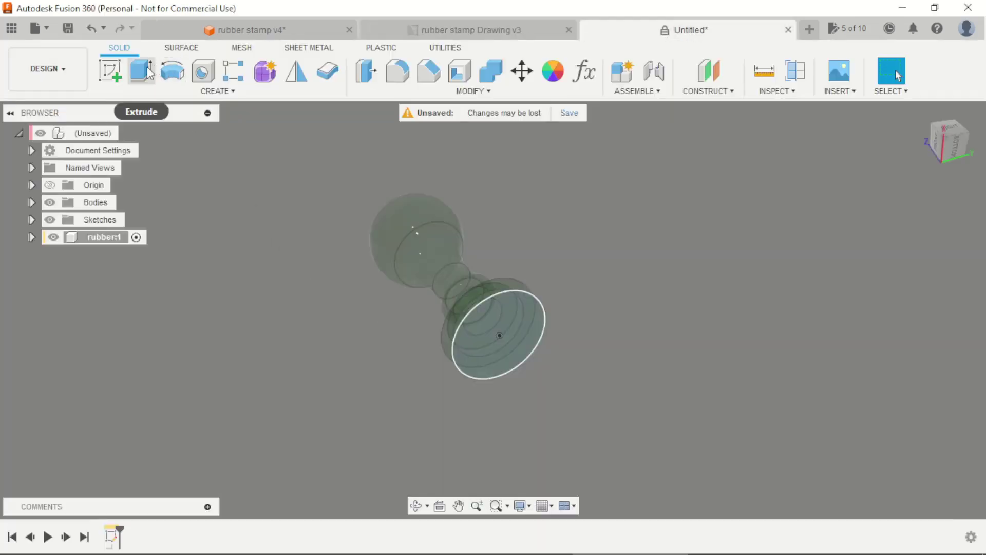
pyautogui.click(148, 72)
pyautogui.write('1')
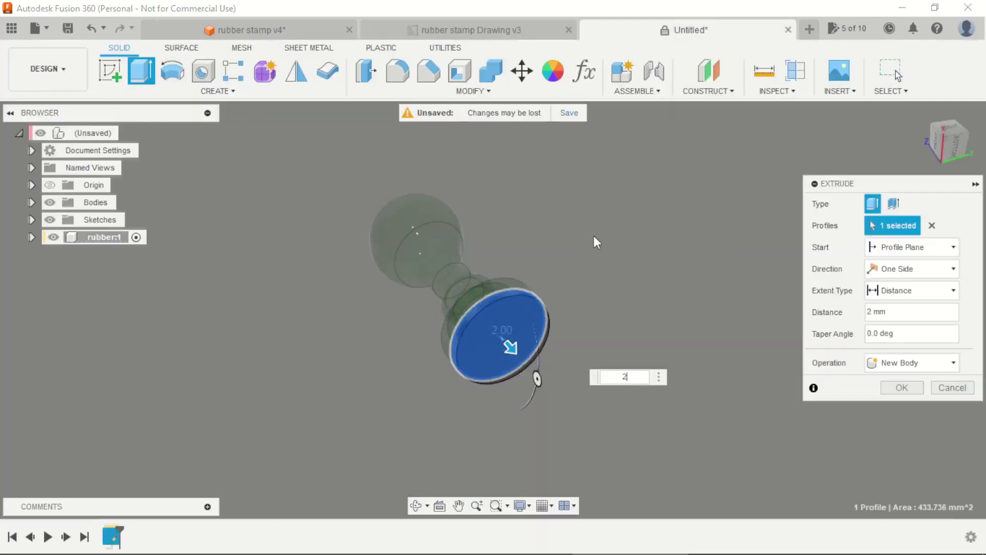
pyautogui.press('Return')
pyautogui.scroll(2, 523, 374)
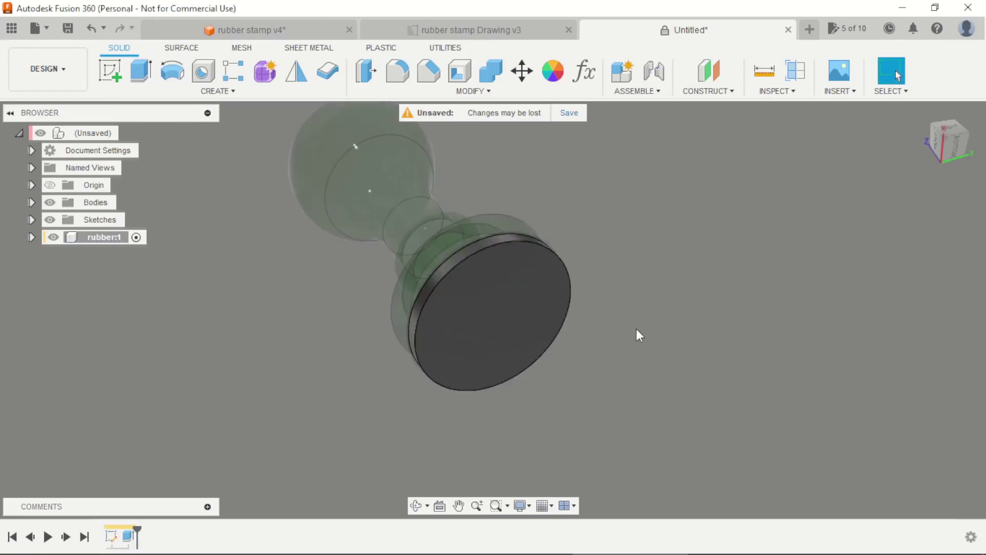
# Start a sketch on the disc's face, then switch to the rubber stamp v4 design
pyautogui.click(113, 78)
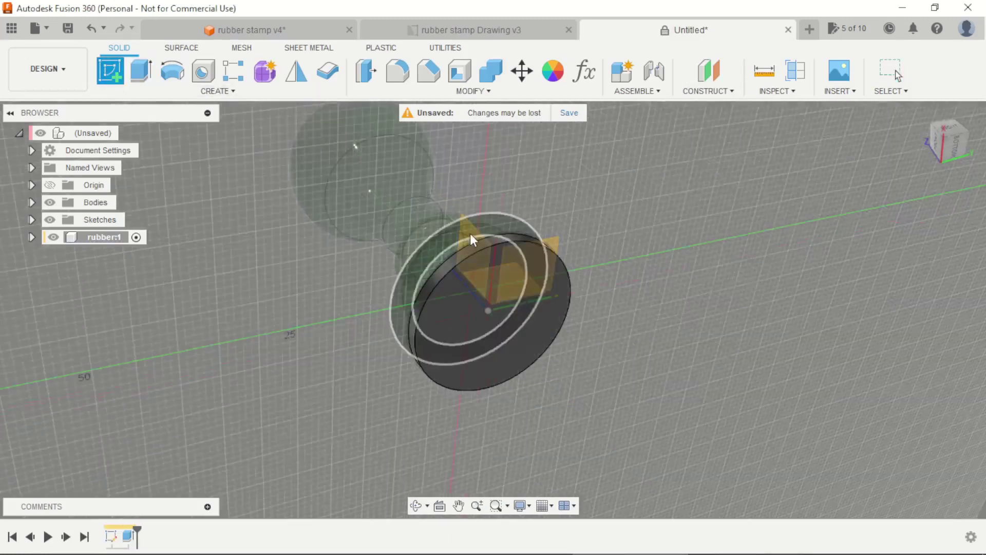
pyautogui.click(451, 333)
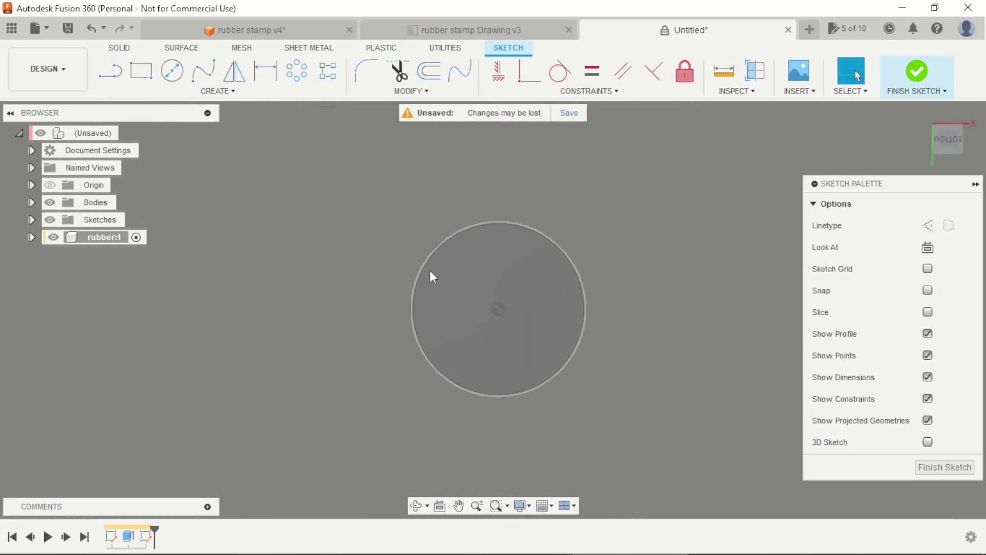
pyautogui.keyDown('shift'); pyautogui.moveTo(661, 294); pyautogui.dragTo(514, 137, button='middle'); pyautogui.keyUp('shift')
pyautogui.click(291, 29)
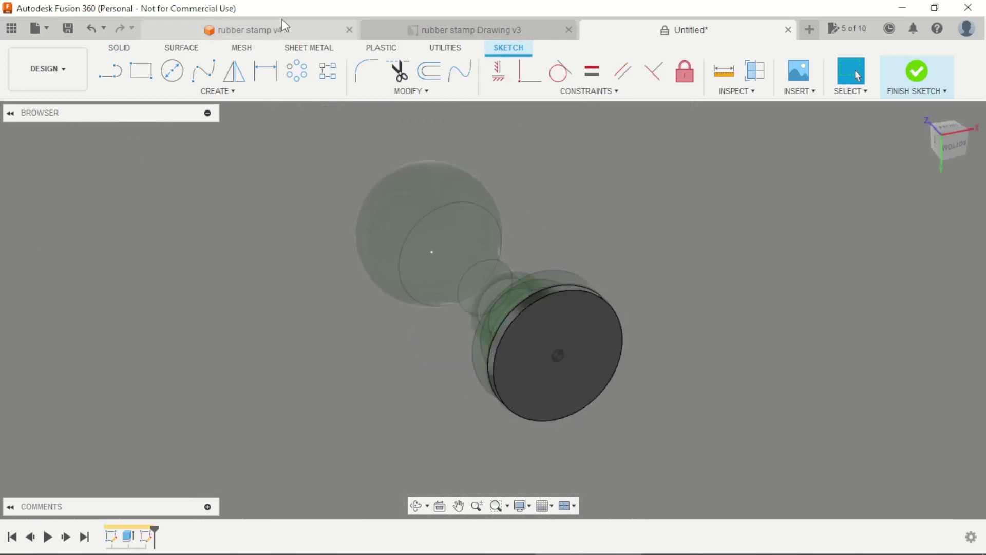
pyautogui.moveTo(512, 336)
pyautogui.keyDown('shift'); pyautogui.mouseDown(button='middle')
pyautogui.moveTo(527, 325)
pyautogui.moveTo(509, 337)
pyautogui.mouseUp(button='middle'); pyautogui.keyUp('shift')
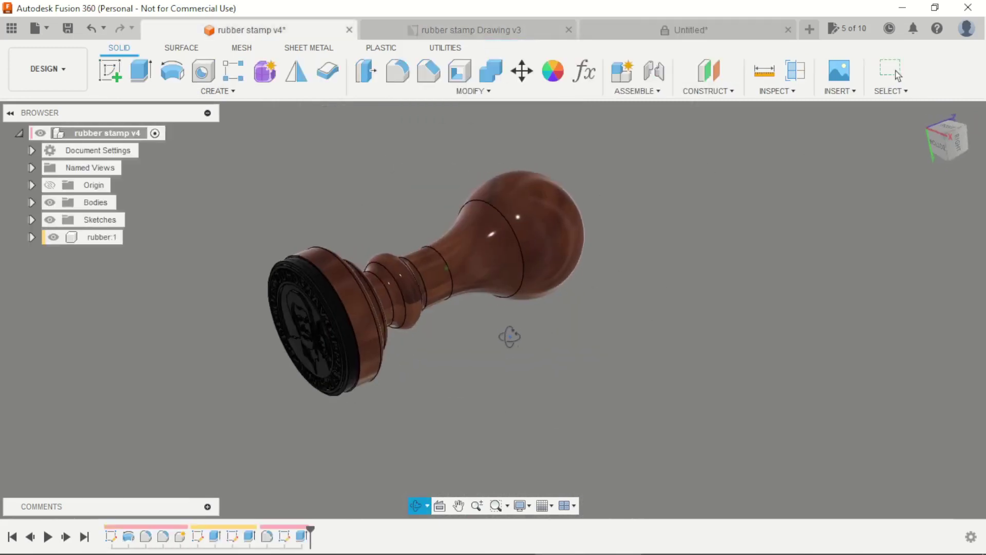
pyautogui.scroll(2, 338, 323)
pyautogui.scroll(3, 279, 278)
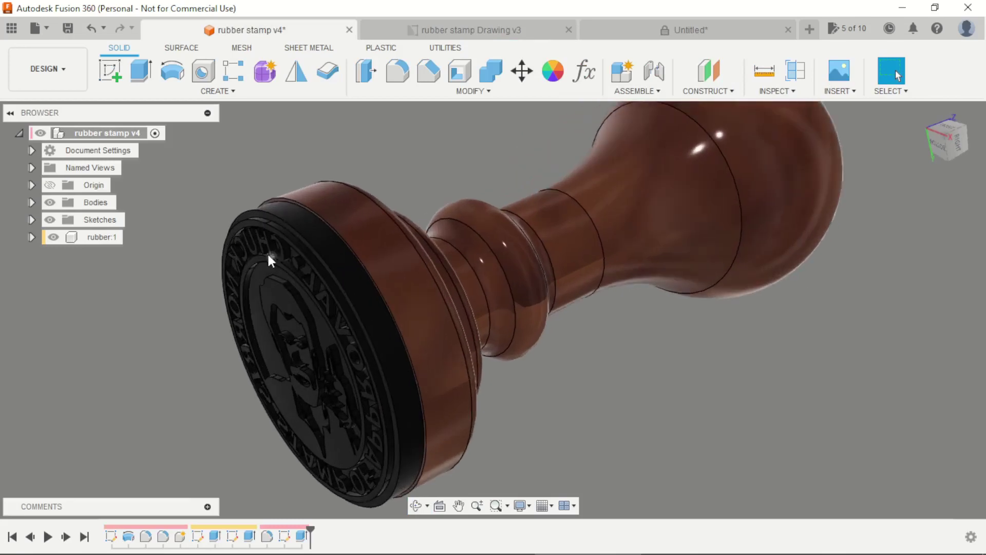
pyautogui.scroll(-2, 362, 323)
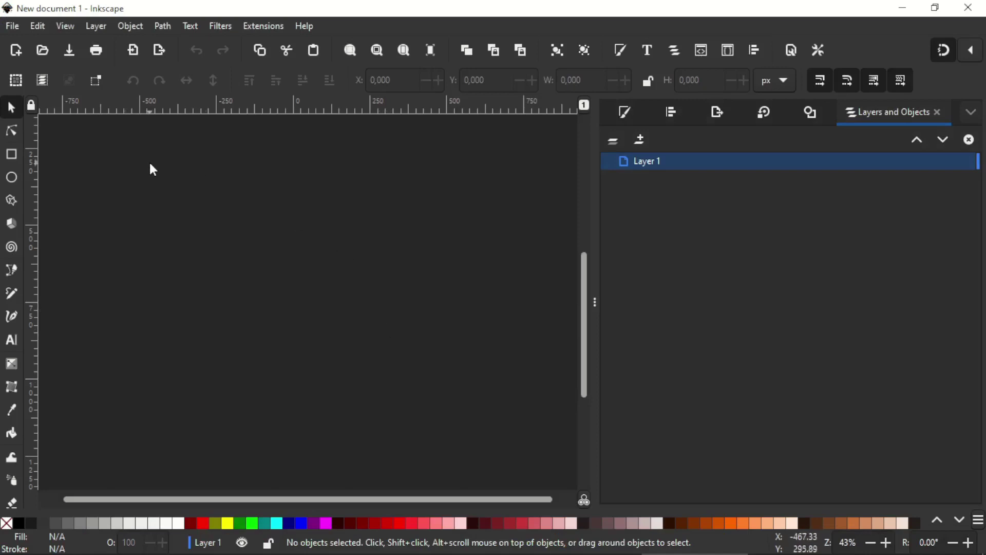
# Import chuck approval.png from the 3D Files folder as an embedded image
pyautogui.click(14, 25)
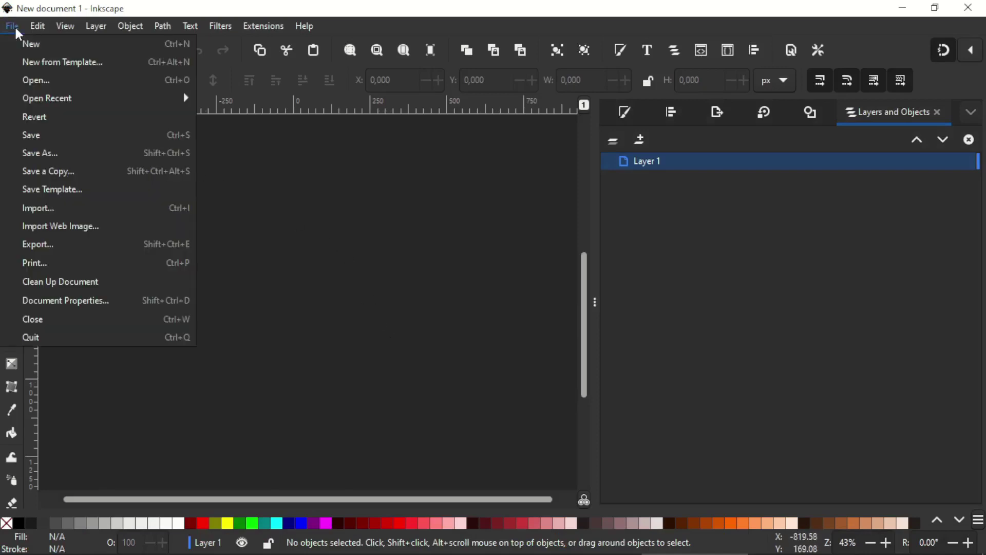
pyautogui.click(47, 208)
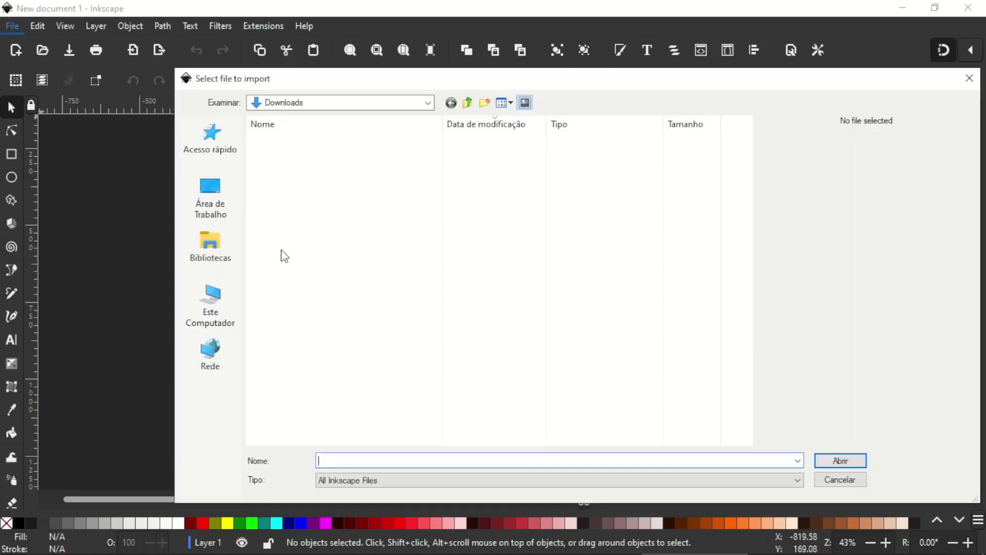
pyautogui.doubleClick(348, 433)
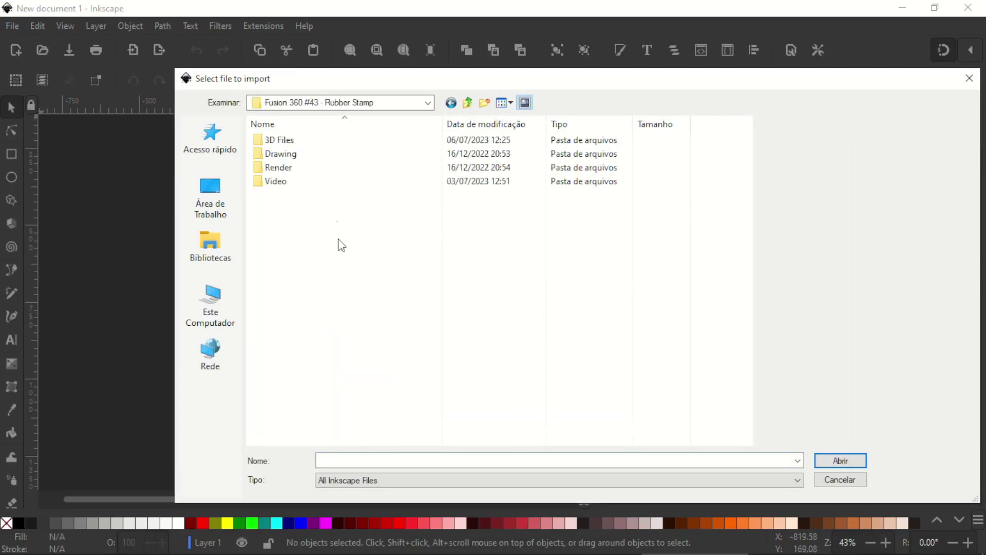
pyautogui.doubleClick(280, 140)
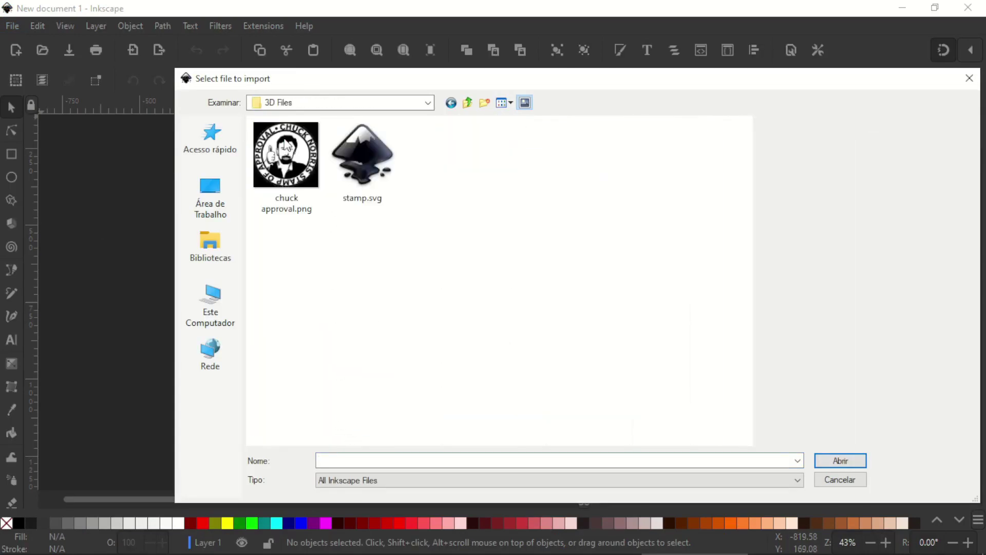
pyautogui.moveTo(286, 166)
pyautogui.click(286, 180)
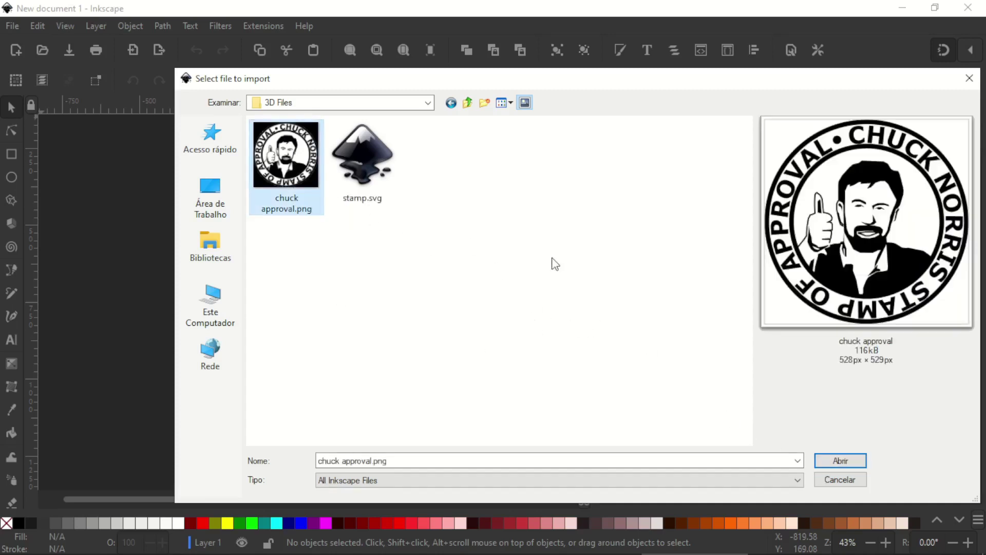
pyautogui.click(828, 481)
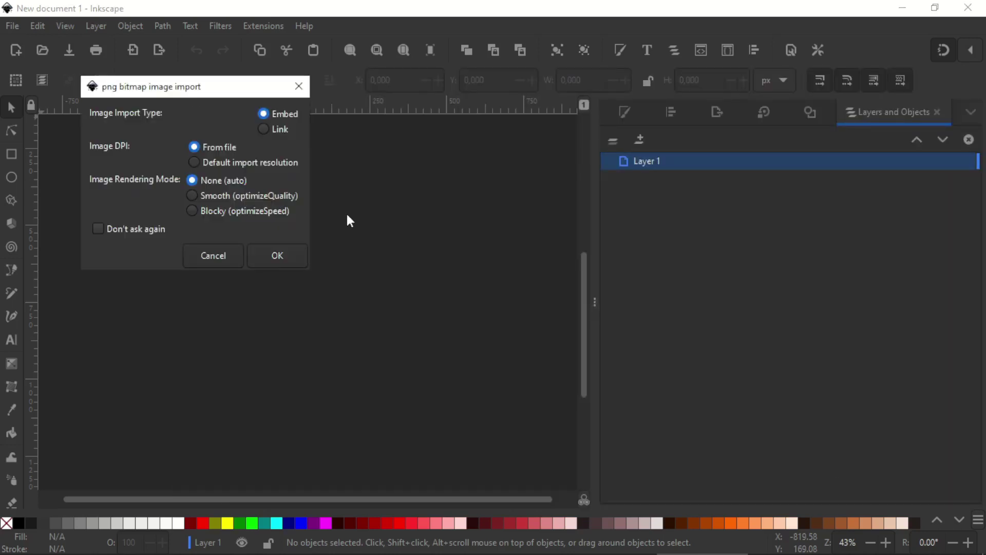
pyautogui.press('Return')
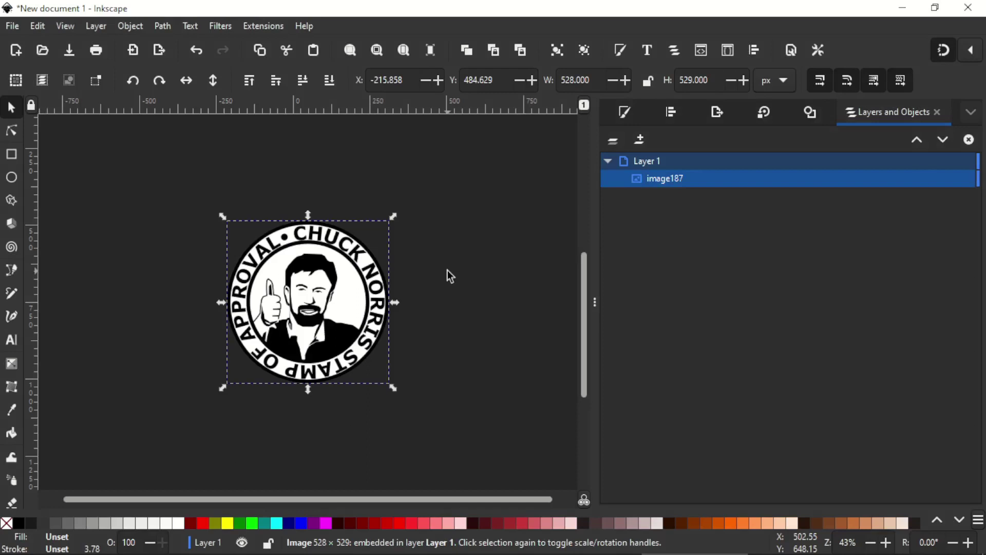
# Trace the stamp image into a vector path using Brightness cutoff
pyautogui.click(448, 270)
pyautogui.click(378, 321)
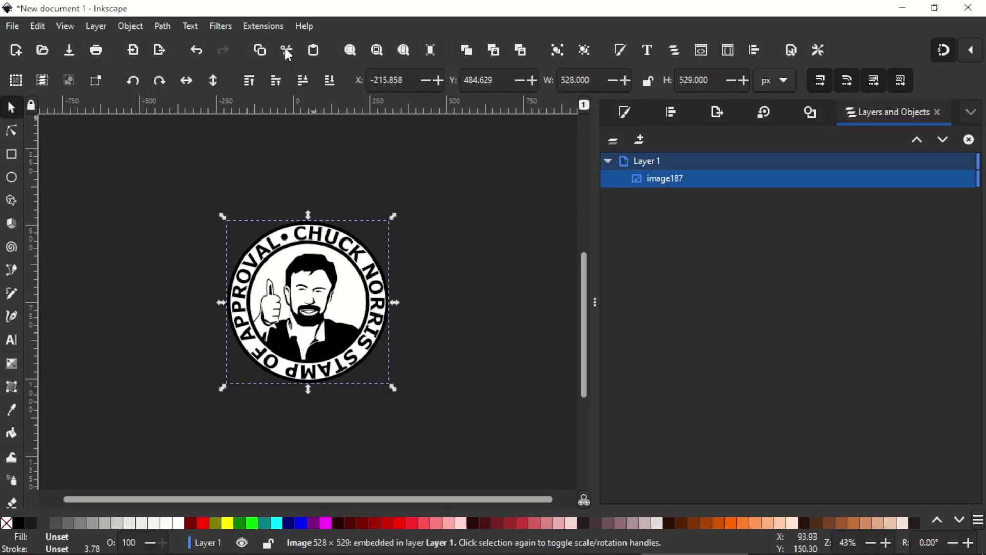
pyautogui.click(164, 25)
pyautogui.click(188, 80)
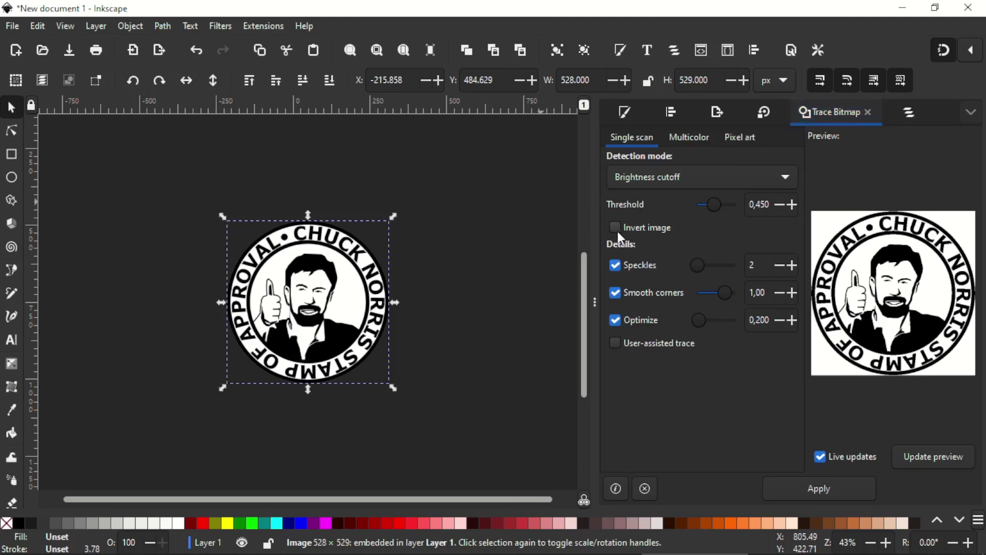
pyautogui.click(645, 178)
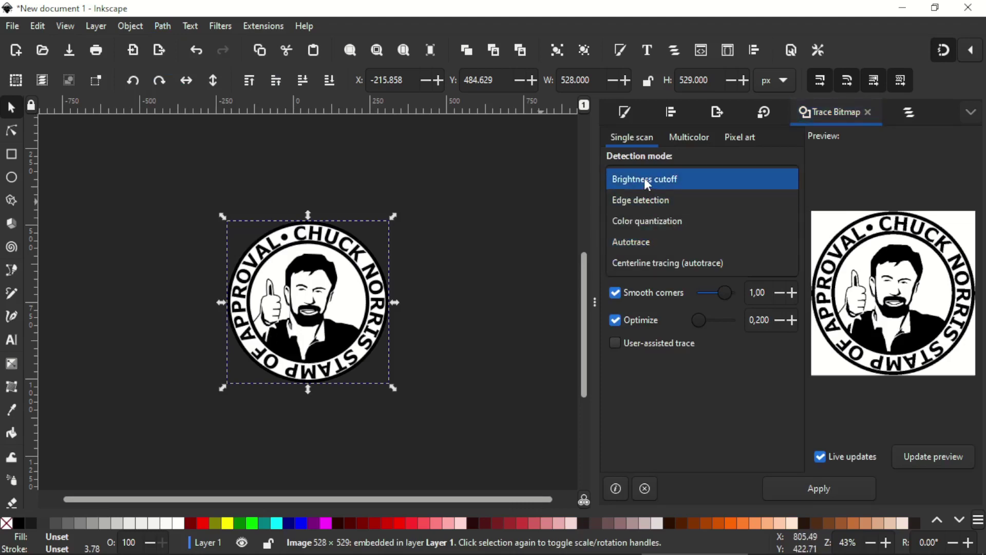
pyautogui.click(645, 180)
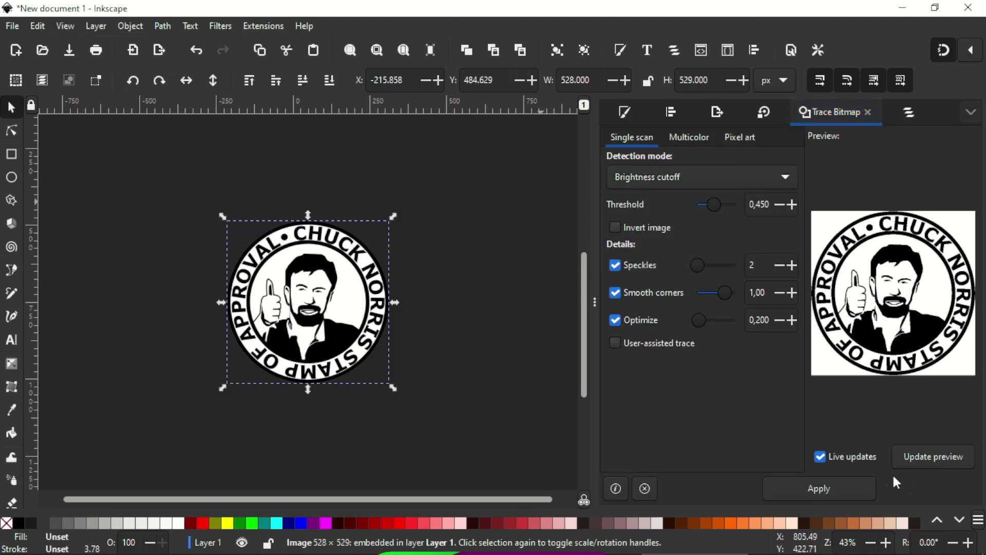
pyautogui.click(843, 485)
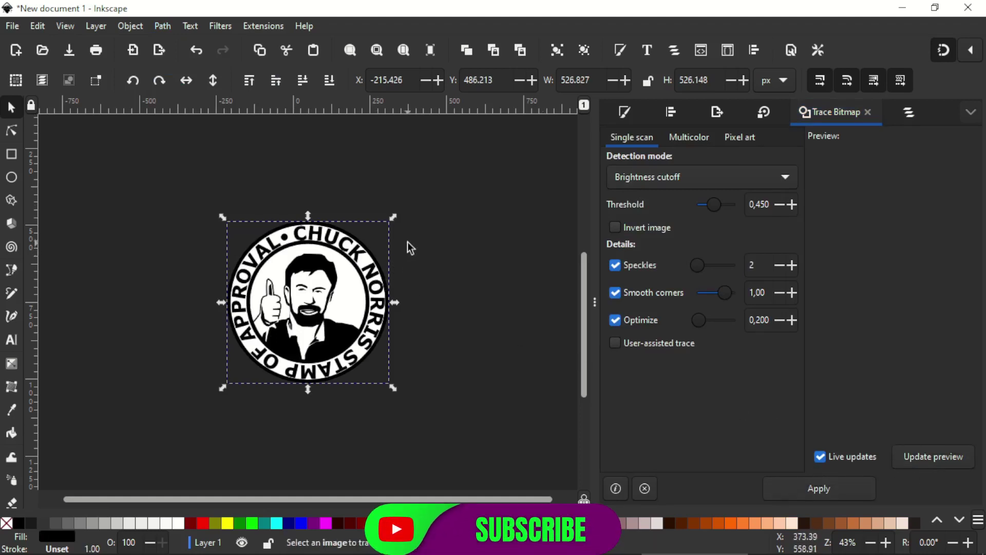
# Move the traced path beside the original and delete the original bitmap
pyautogui.scroll(-3, 439, 288)
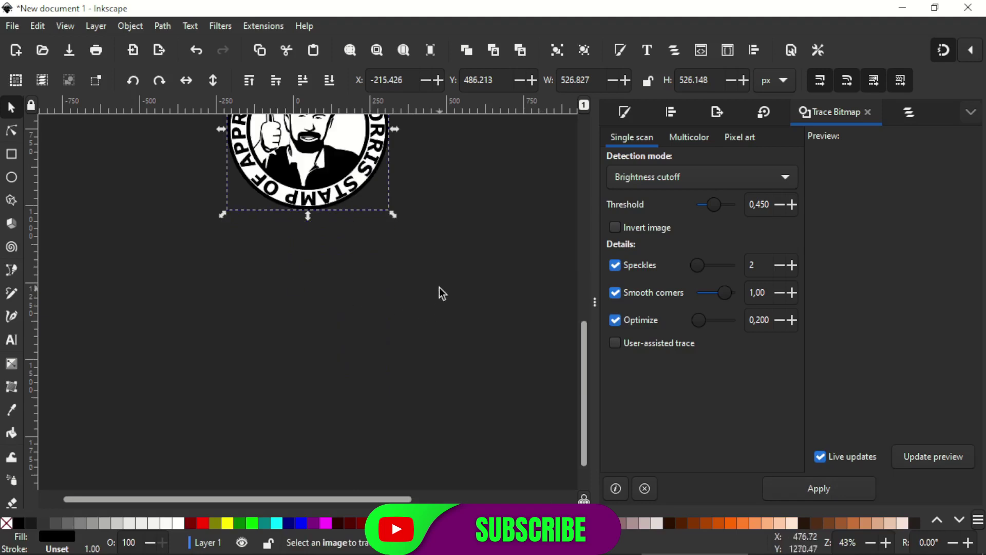
pyautogui.scroll(4, 442, 295)
pyautogui.scroll(-1, 391, 283)
pyautogui.hscroll(3, 335, 262)
pyautogui.hscroll(1, 248, 329)
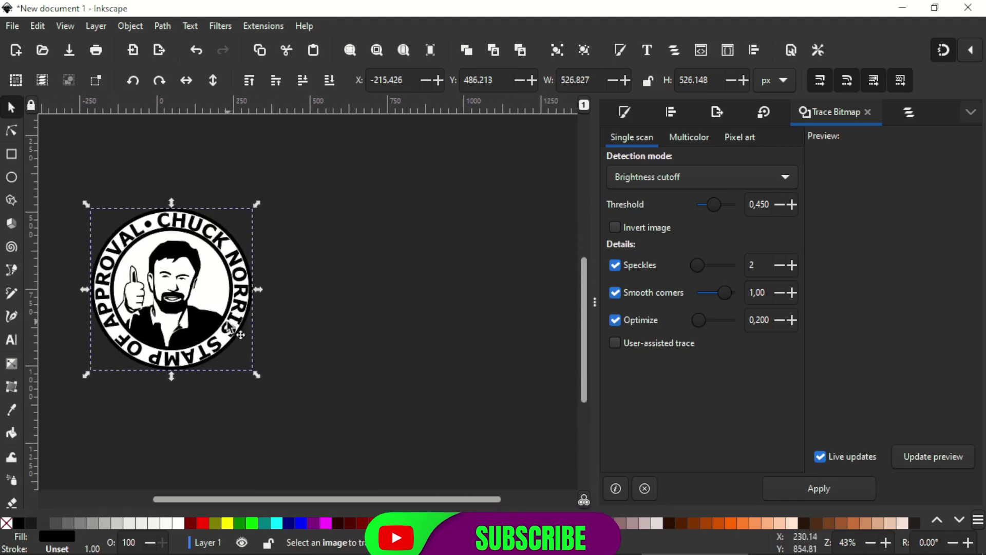
pyautogui.moveTo(236, 318); pyautogui.dragTo(475, 291)
pyautogui.click(520, 254)
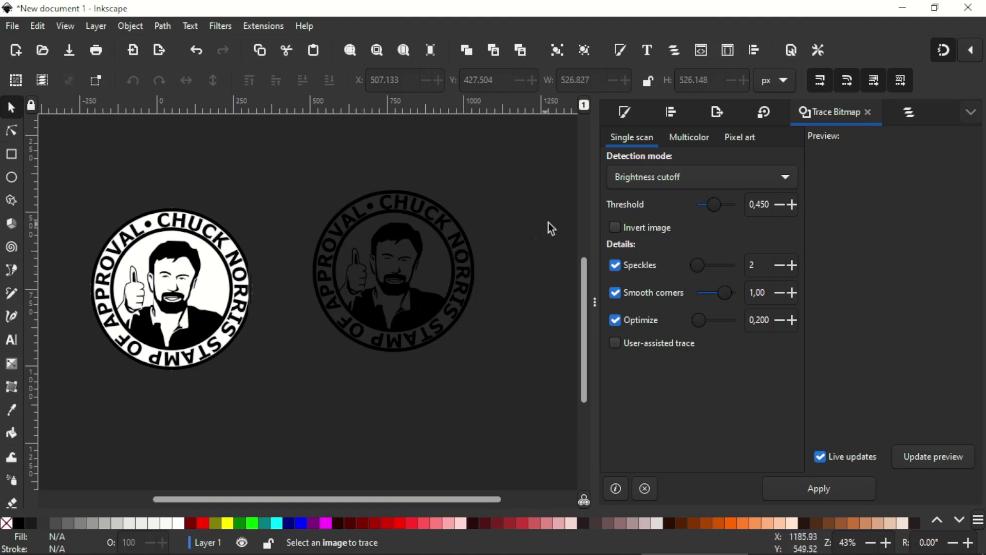
pyautogui.scroll(1, 524, 198)
pyautogui.hscroll(-1, 462, 226)
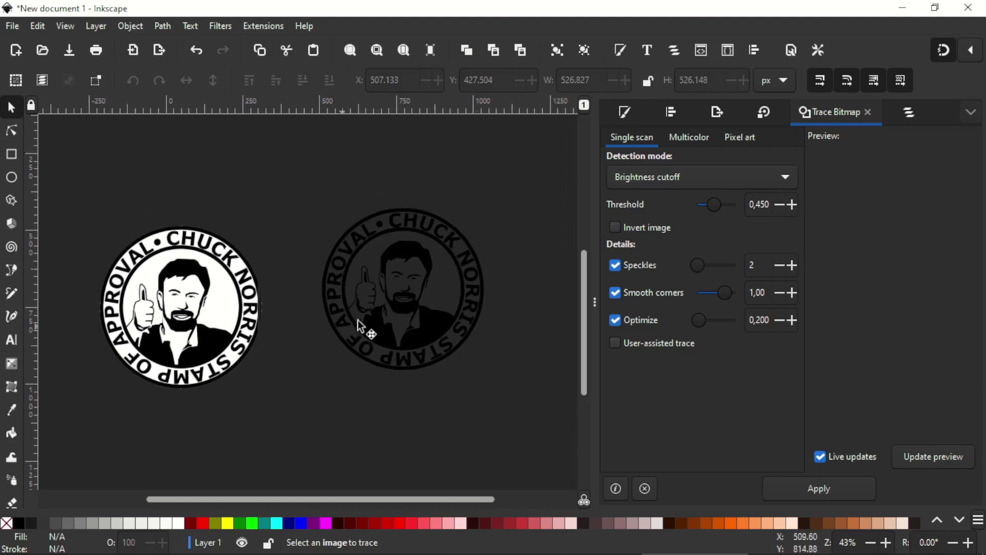
pyautogui.click(190, 291)
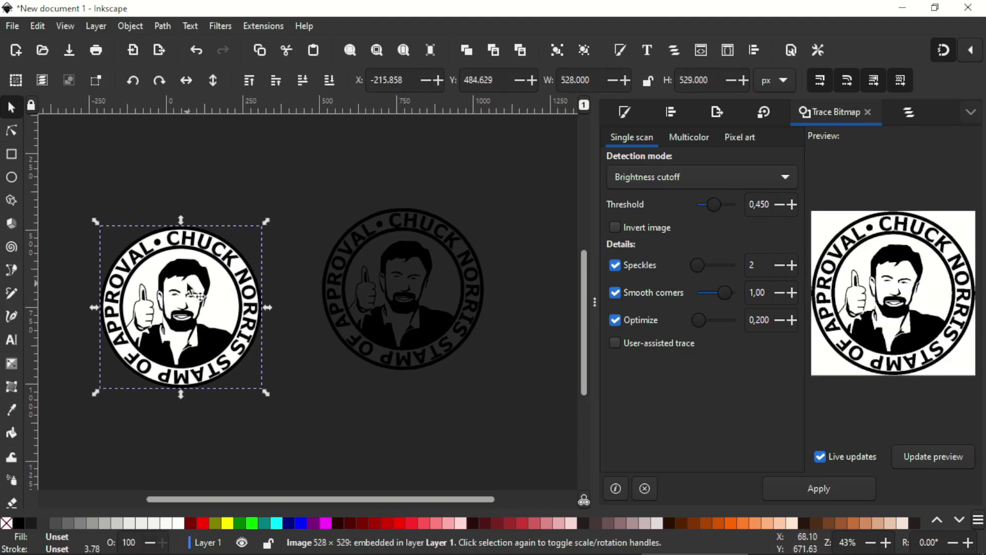
pyautogui.press('Delete')
# Save the Inkscape document
pyautogui.hscroll(1, 205, 248)
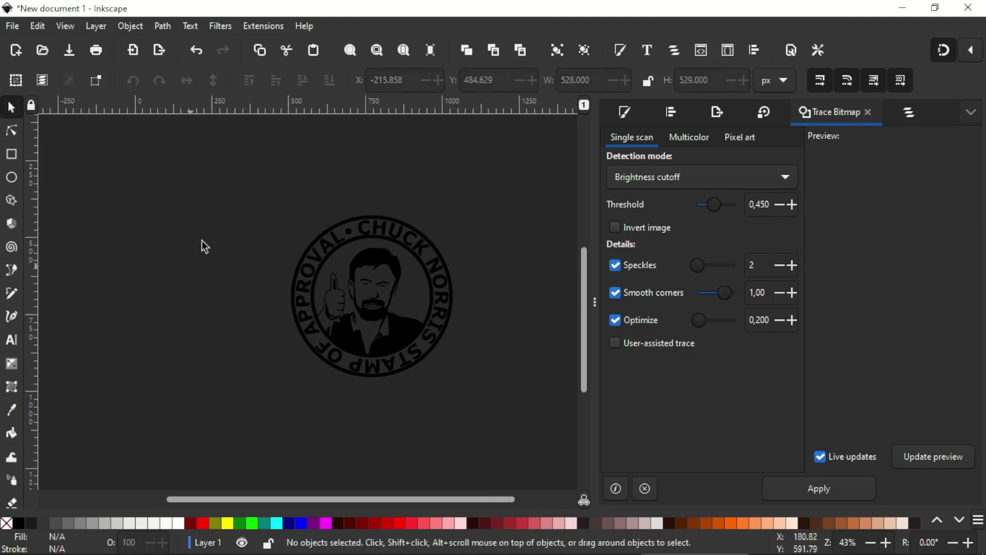
pyautogui.click(11, 27)
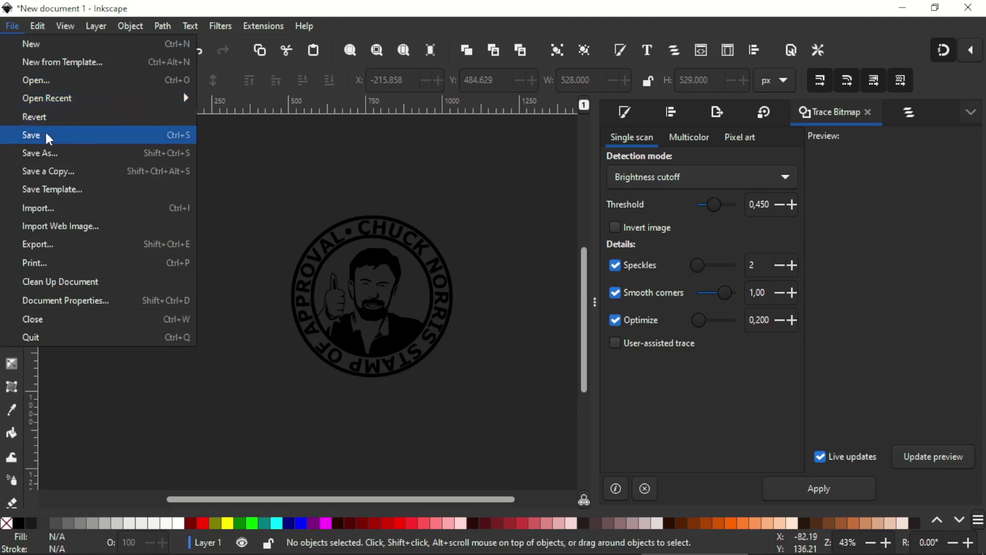
pyautogui.click(45, 135)
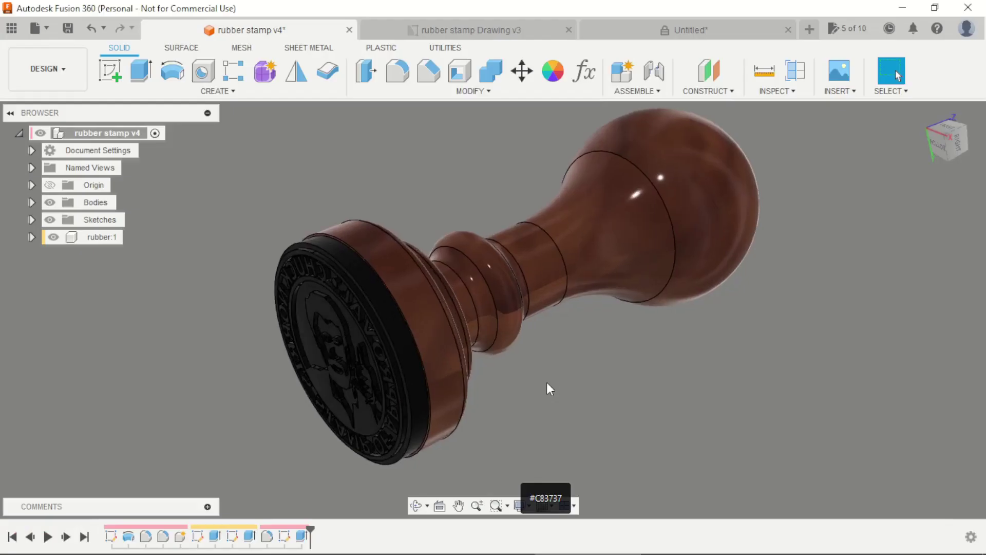
# In the Untitled design's Bottom view, start Insert SVG from the computer
pyautogui.hotkey('ctrl', 'Tab')
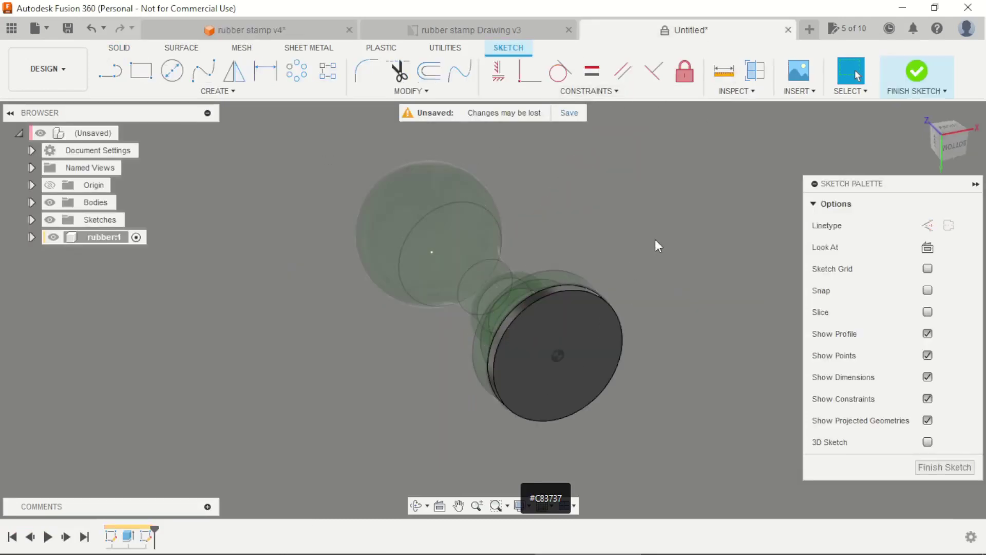
pyautogui.click(953, 152)
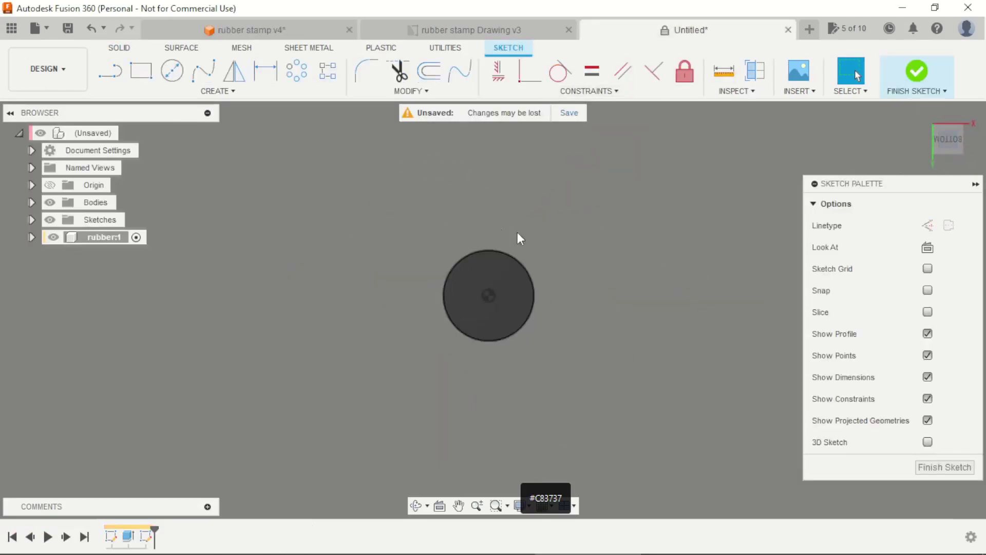
pyautogui.click(810, 92)
pyautogui.click(814, 150)
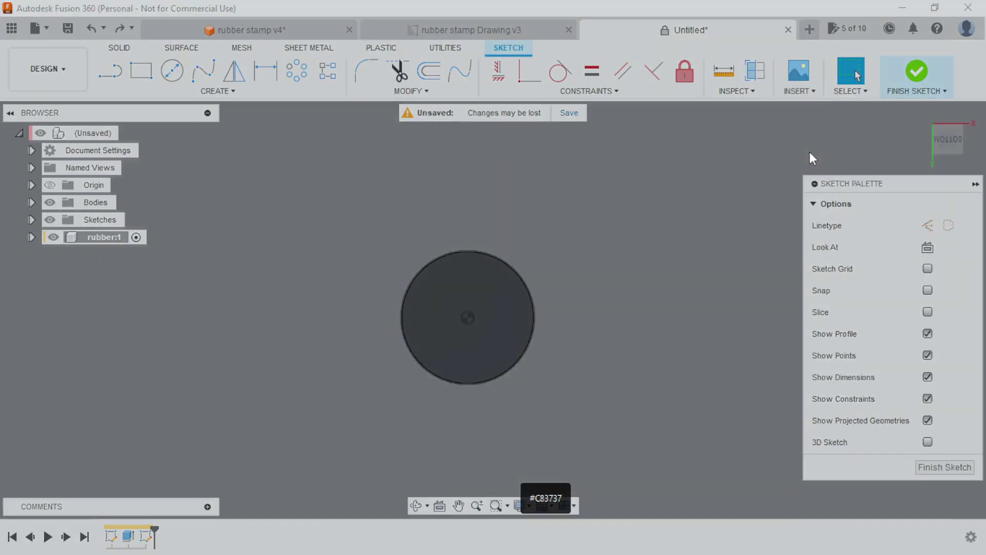
pyautogui.click(314, 430)
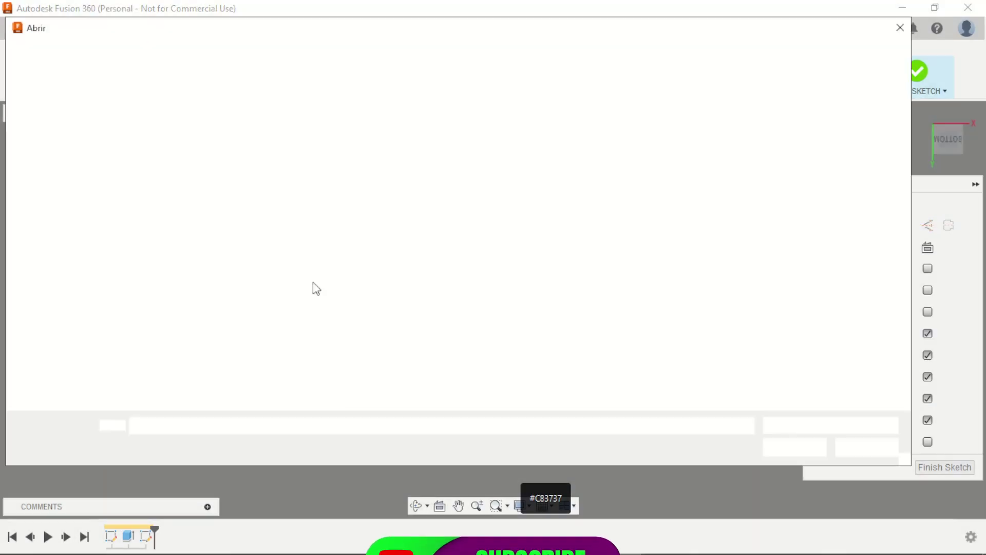
# Insert the stamp SVG file and mirror the logo horizontally
pyautogui.doubleClick(203, 143)
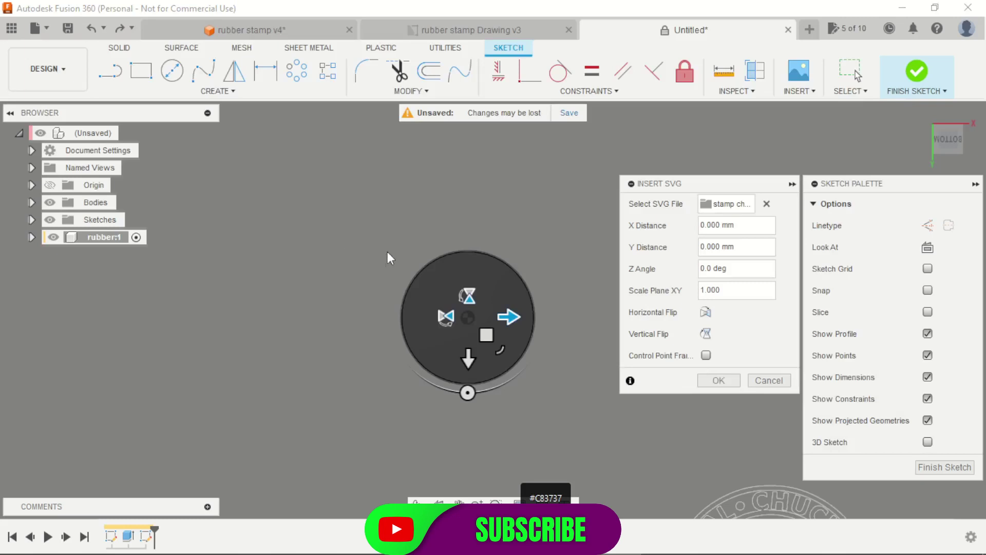
pyautogui.scroll(-5, 396, 281)
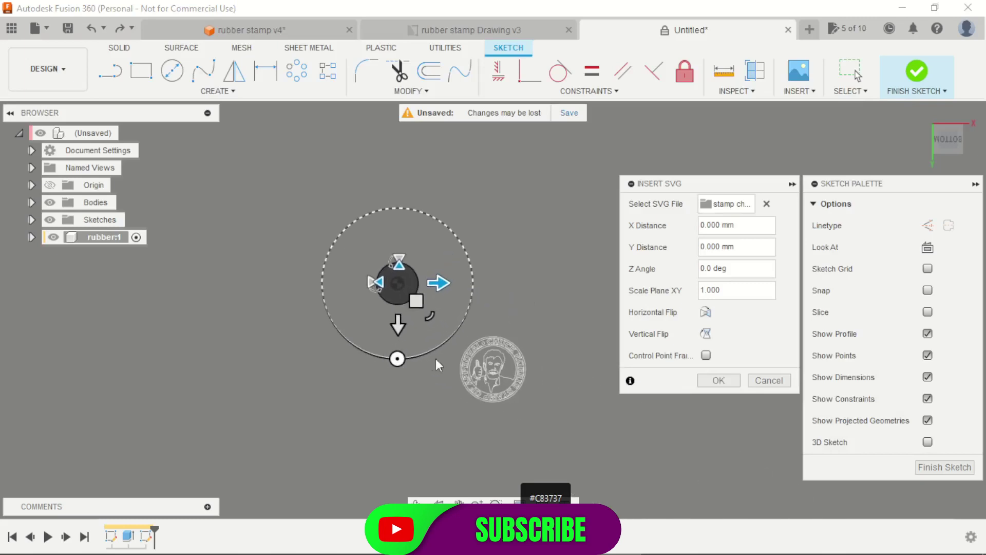
pyautogui.scroll(2, 542, 347)
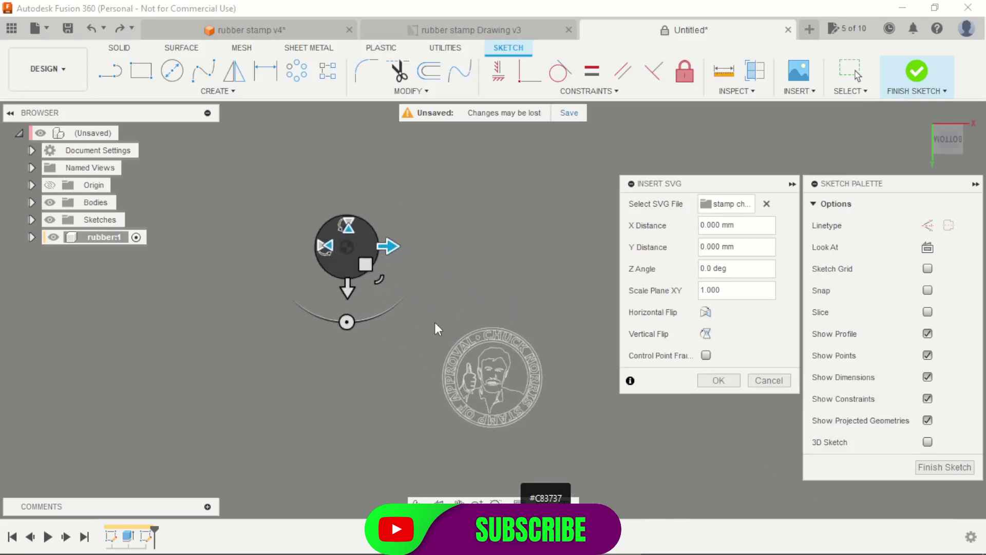
pyautogui.click(705, 312)
pyautogui.scroll(-2, 441, 290)
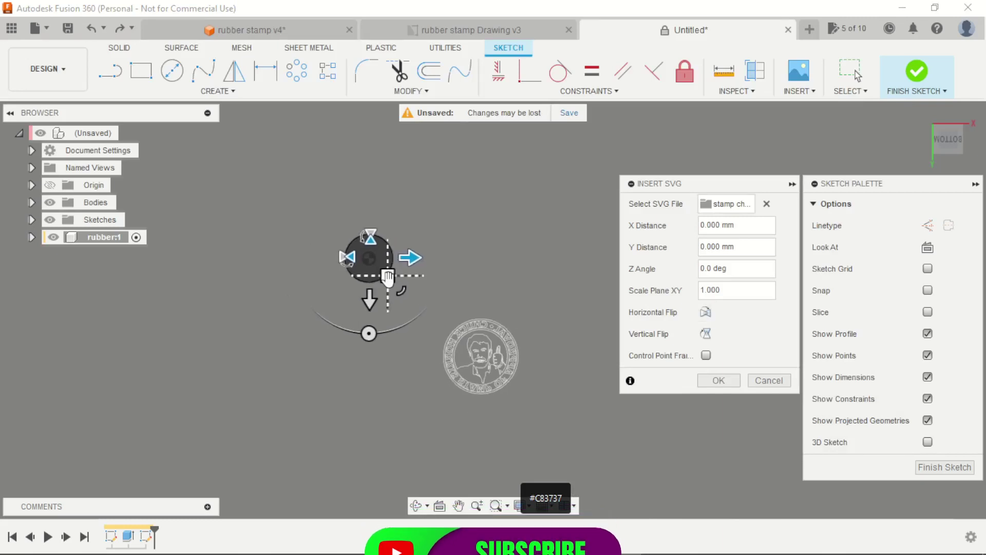
# Move the mirrored logo onto the dark rubber face and centre it on the disc
pyautogui.moveTo(388, 275); pyautogui.dragTo(269, 175)
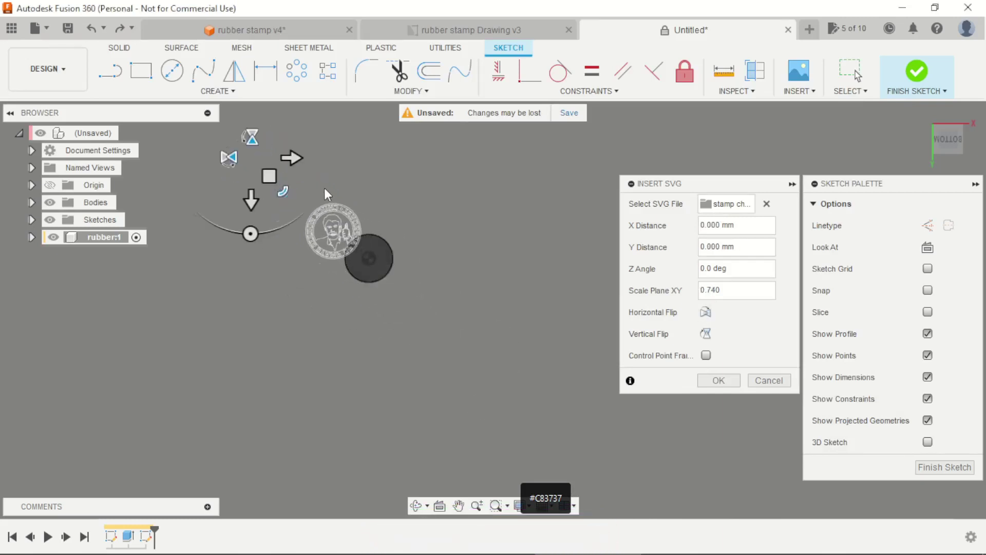
pyautogui.moveTo(228, 167); pyautogui.dragTo(300, 223)
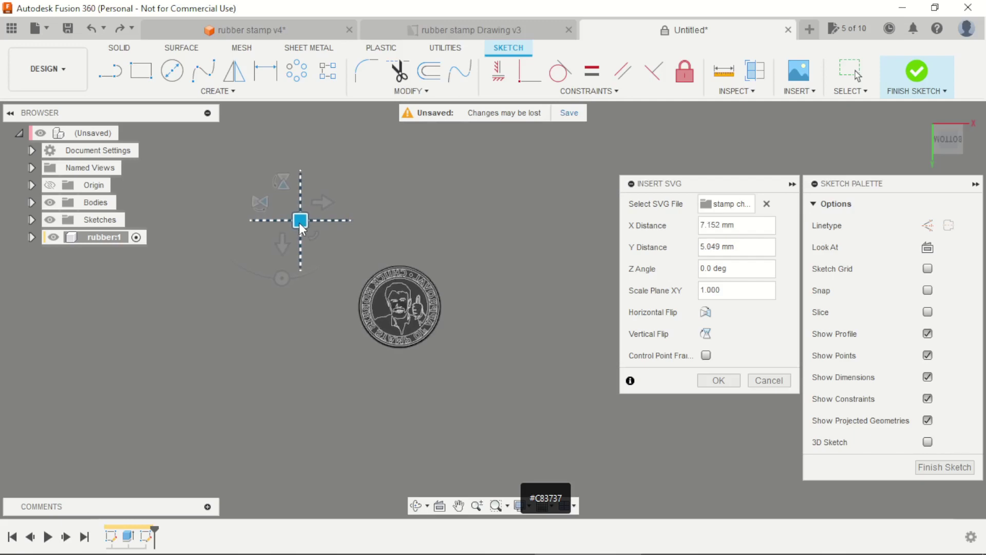
pyautogui.scroll(1, 390, 310)
pyautogui.scroll(2, 380, 295)
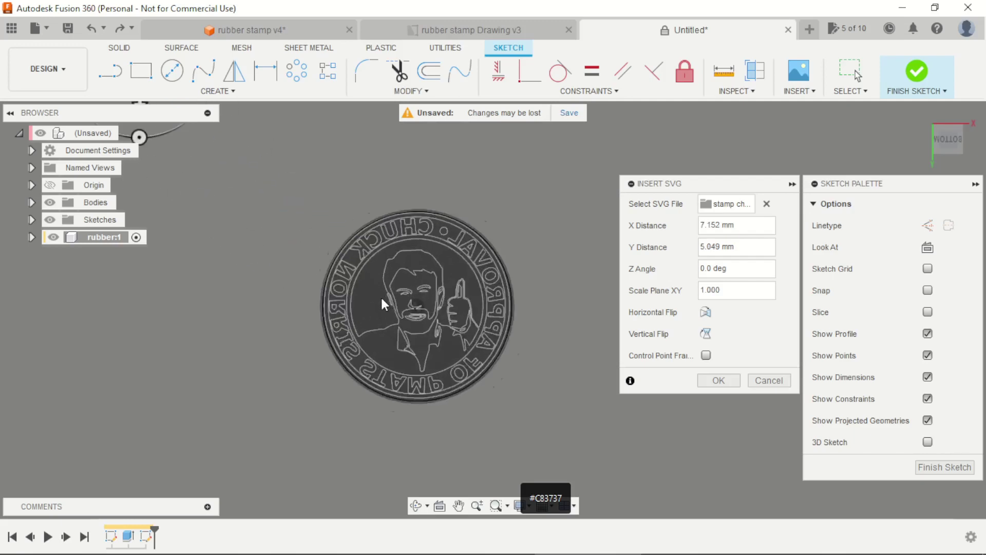
pyautogui.scroll(2, 381, 295)
pyautogui.scroll(1, 448, 180)
pyautogui.scroll(1, 438, 202)
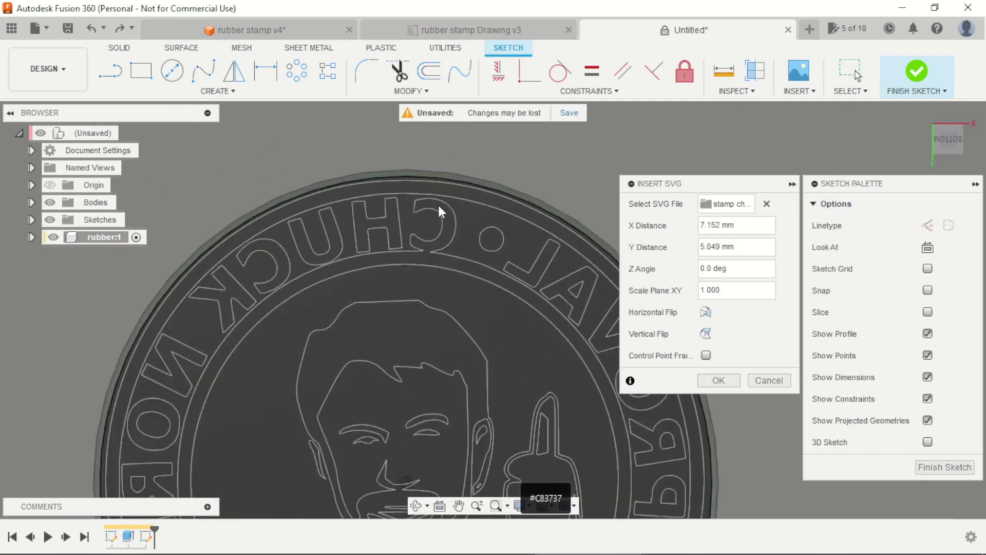
pyautogui.scroll(1, 440, 210)
pyautogui.scroll(-3, 439, 210)
pyautogui.scroll(-1, 439, 211)
pyautogui.scroll(-2, 455, 236)
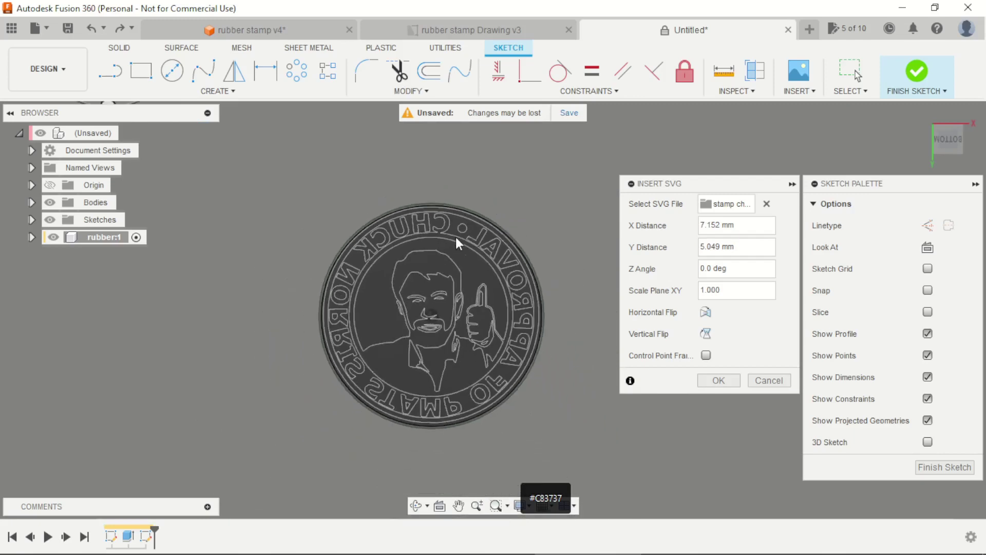
pyautogui.scroll(-1, 454, 263)
pyautogui.scroll(-1, 440, 310)
pyautogui.scroll(1, 387, 196)
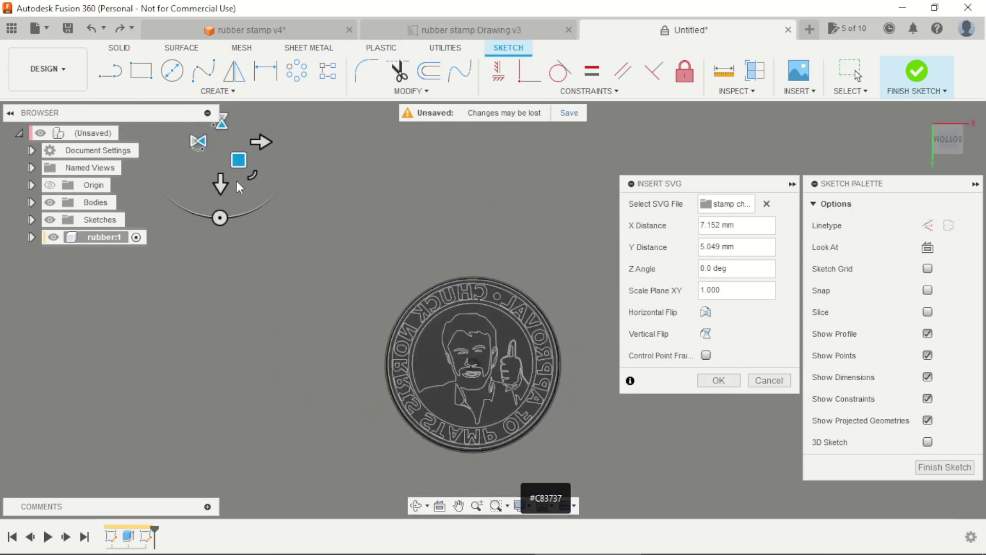
pyautogui.moveTo(221, 183); pyautogui.dragTo(226, 188)
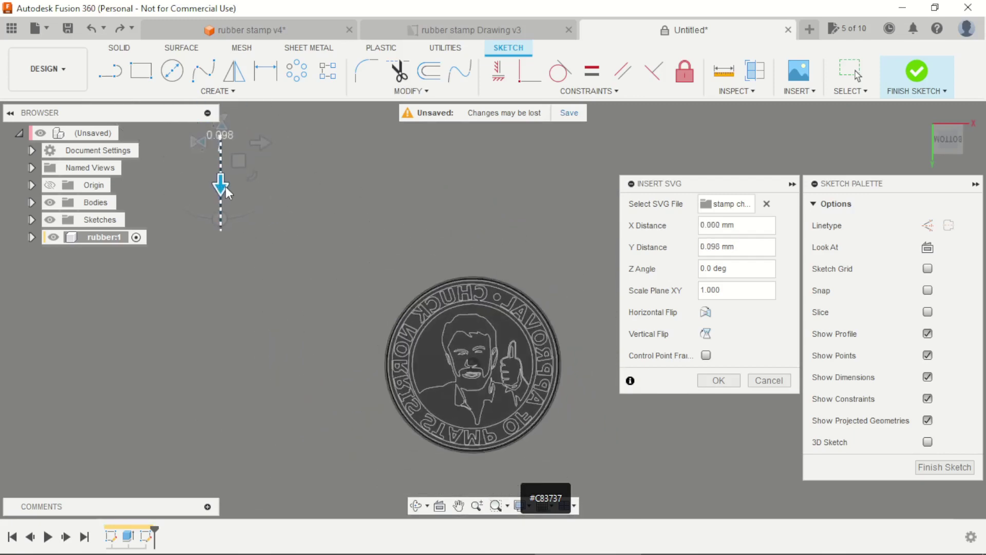
pyautogui.scroll(1, 414, 375)
pyautogui.scroll(2, 408, 369)
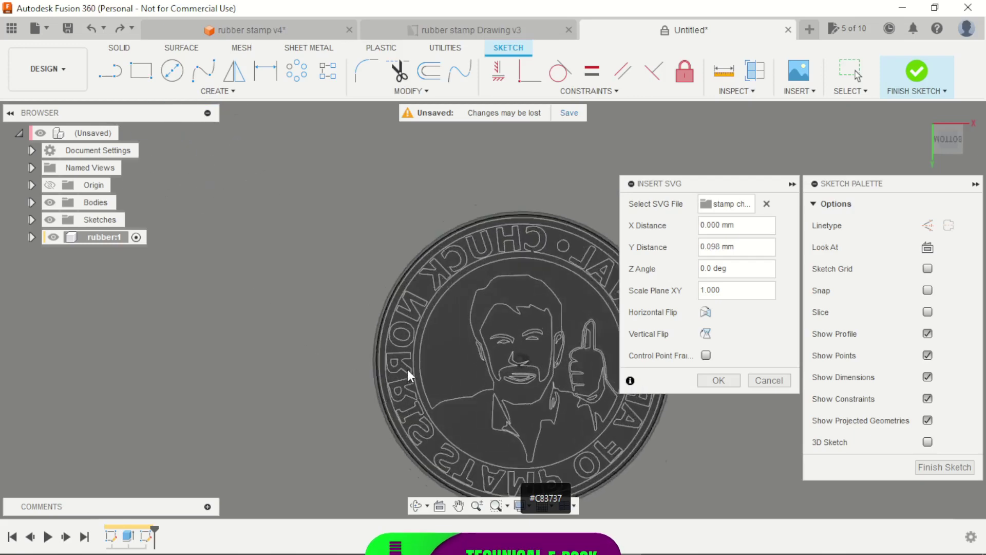
pyautogui.scroll(2, 386, 356)
pyautogui.scroll(-1, 386, 357)
pyautogui.scroll(-1, 420, 316)
pyautogui.scroll(1, 440, 331)
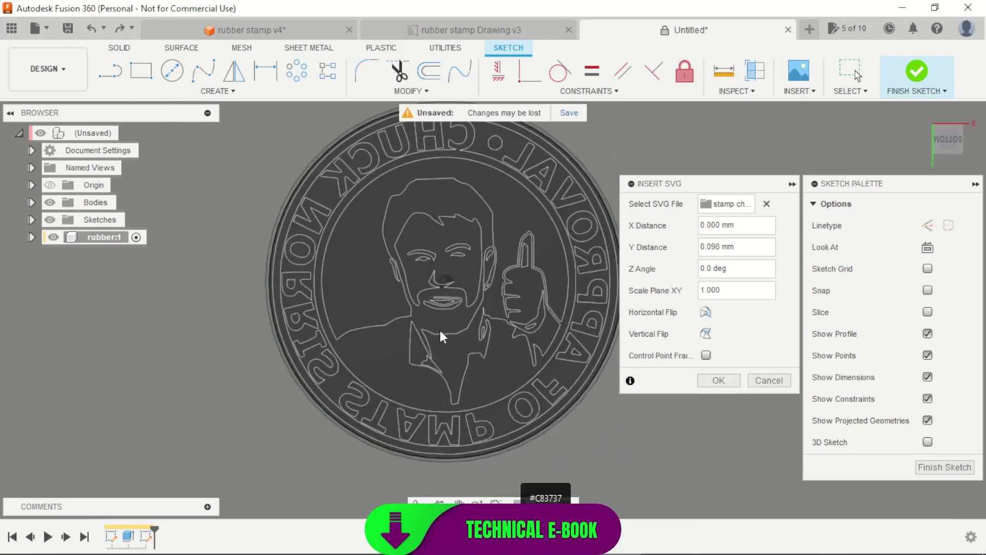
pyautogui.scroll(-1, 409, 362)
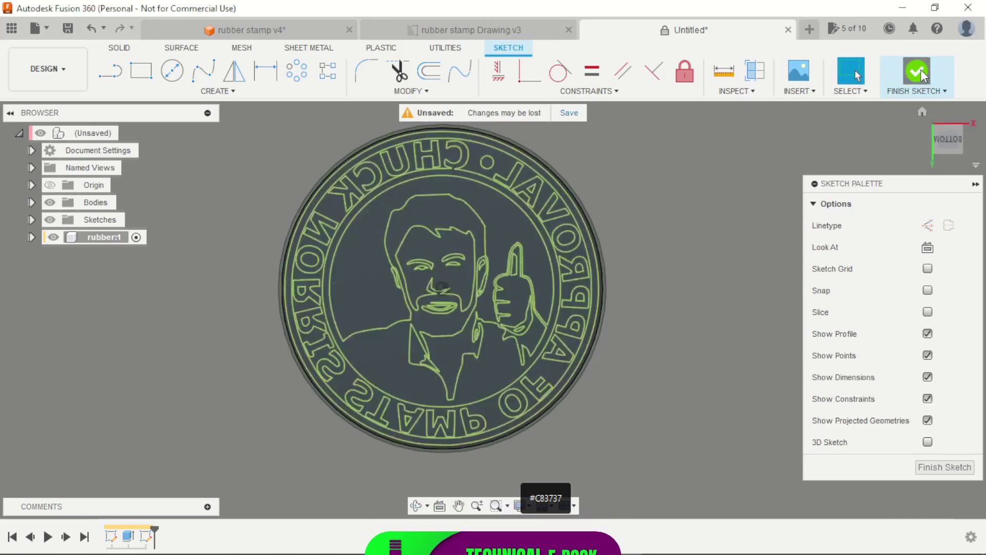
pyautogui.click(919, 72)
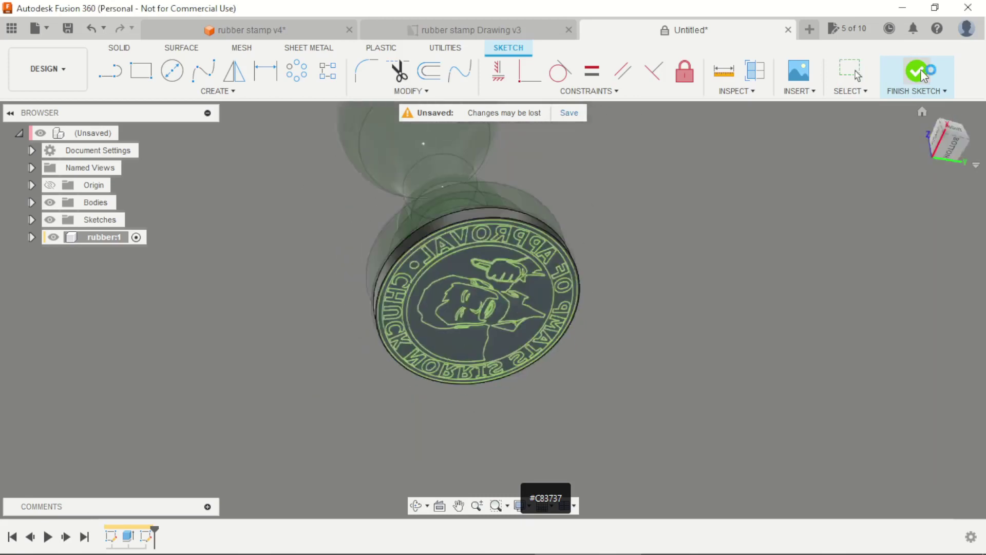
pyautogui.scroll(3, 378, 322)
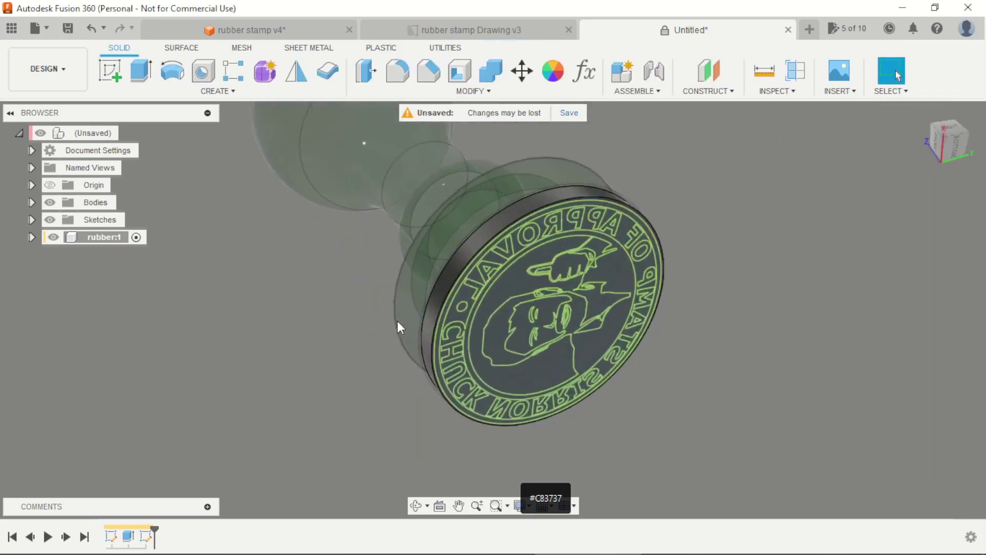
pyautogui.scroll(2, 398, 326)
pyautogui.scroll(-1, 304, 340)
pyautogui.click(401, 33)
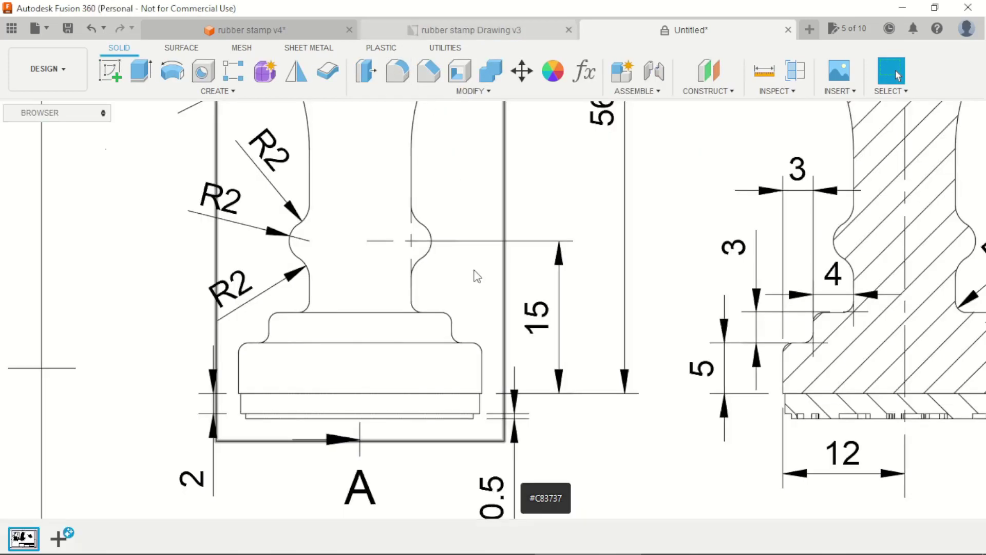
pyautogui.scroll(-3, 521, 316)
pyautogui.scroll(2, 529, 390)
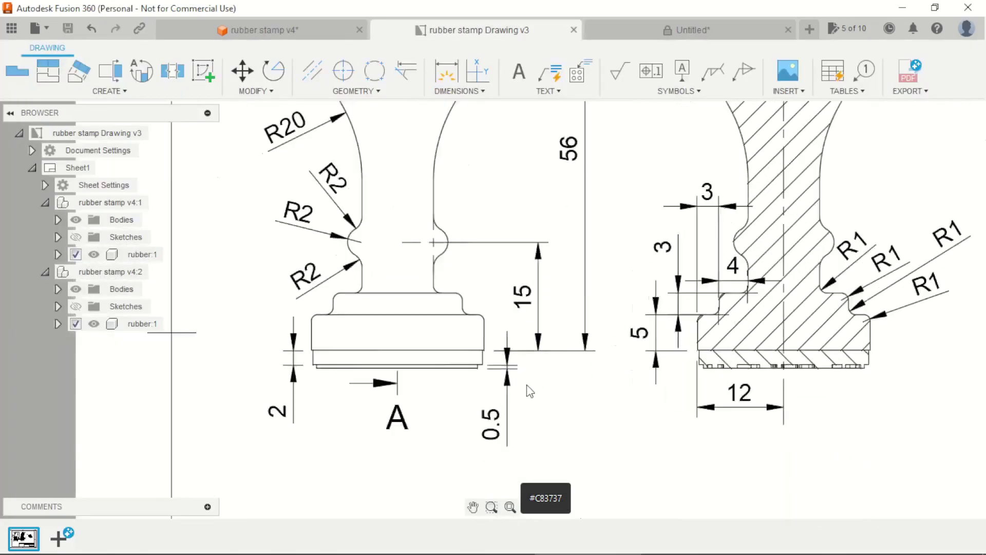
pyautogui.scroll(3, 432, 398)
pyautogui.scroll(-2, 460, 433)
pyautogui.scroll(2, 460, 433)
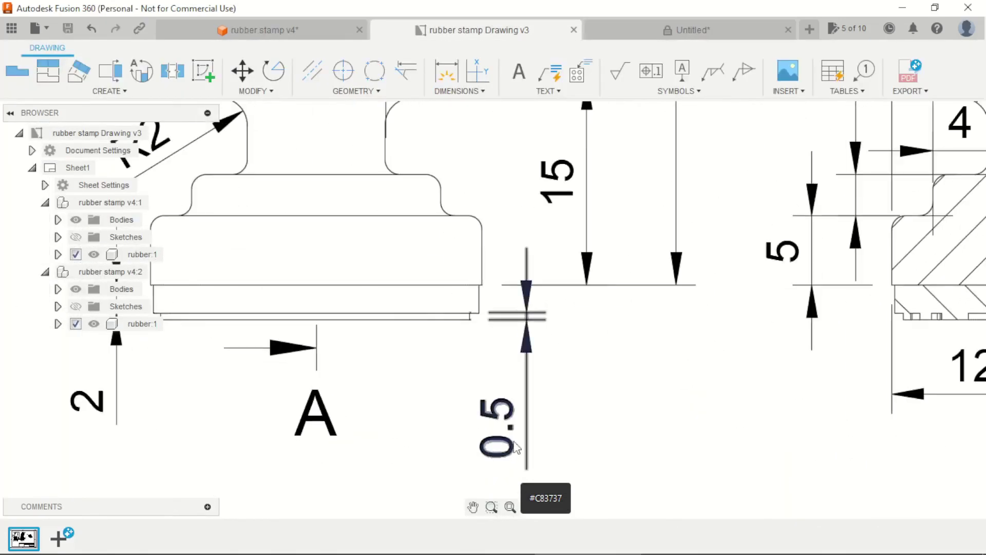
pyautogui.click(700, 32)
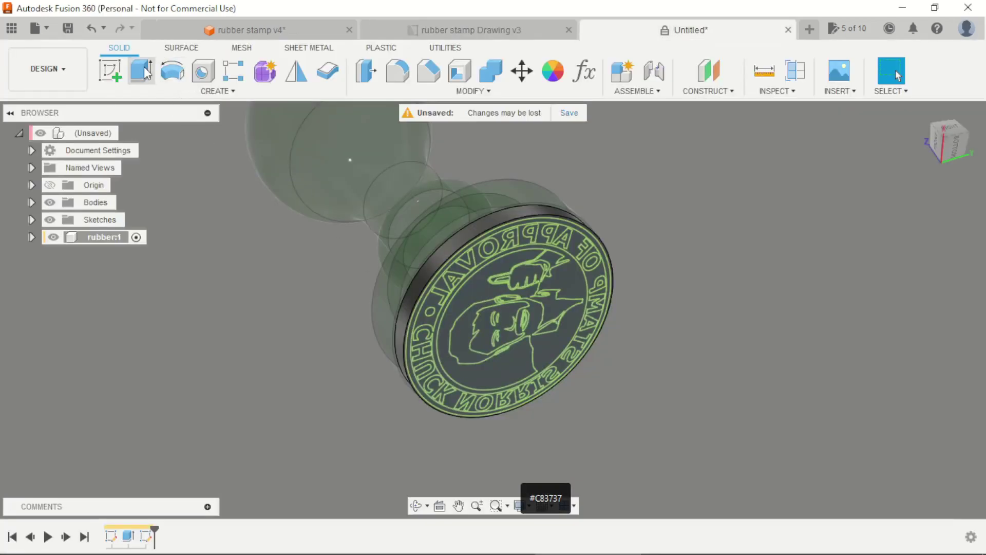
# Start an extrusion and select the logo's face, crescent, hook, eye and sliver regions
pyautogui.click(142, 71)
pyautogui.scroll(3, 463, 339)
pyautogui.scroll(2, 434, 316)
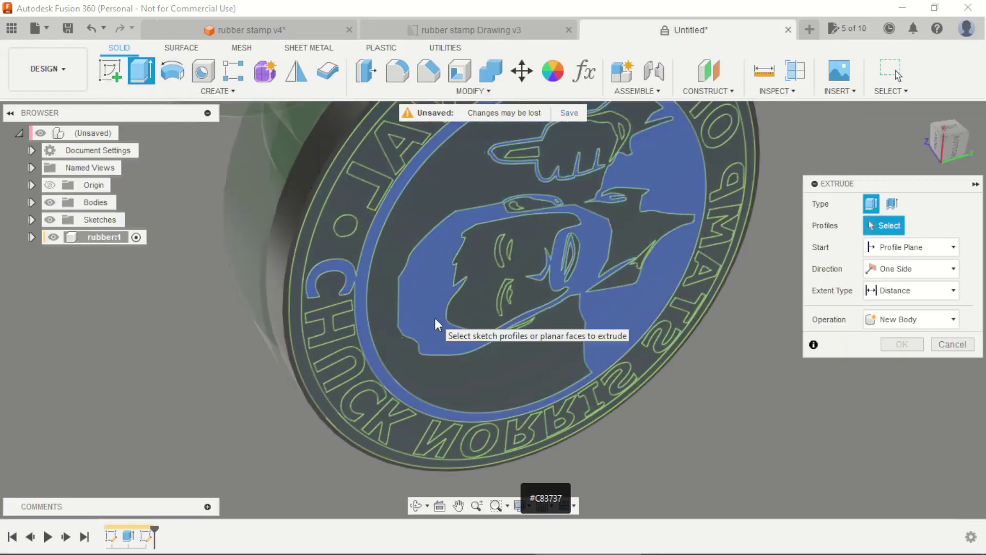
pyautogui.click(434, 316)
pyautogui.scroll(3, 527, 295)
pyautogui.scroll(2, 484, 284)
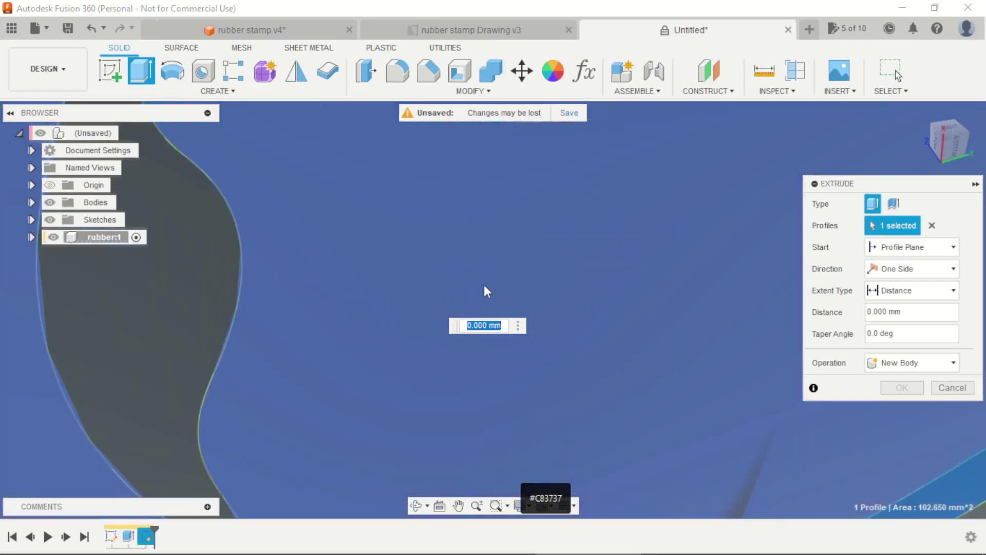
pyautogui.scroll(-2, 484, 292)
pyautogui.scroll(-2, 466, 288)
pyautogui.scroll(-1, 433, 285)
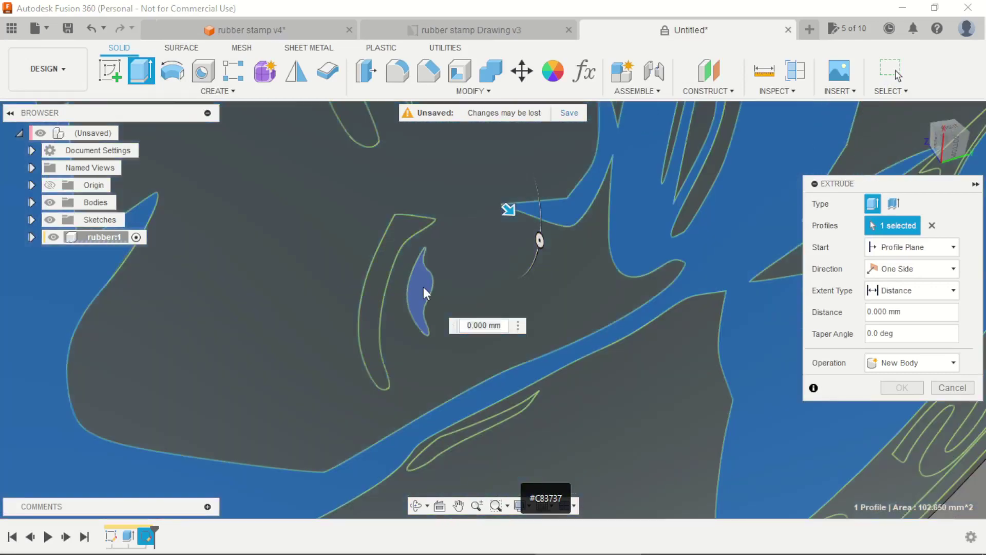
pyautogui.click(390, 251)
pyautogui.click(368, 138)
pyautogui.scroll(-3, 414, 258)
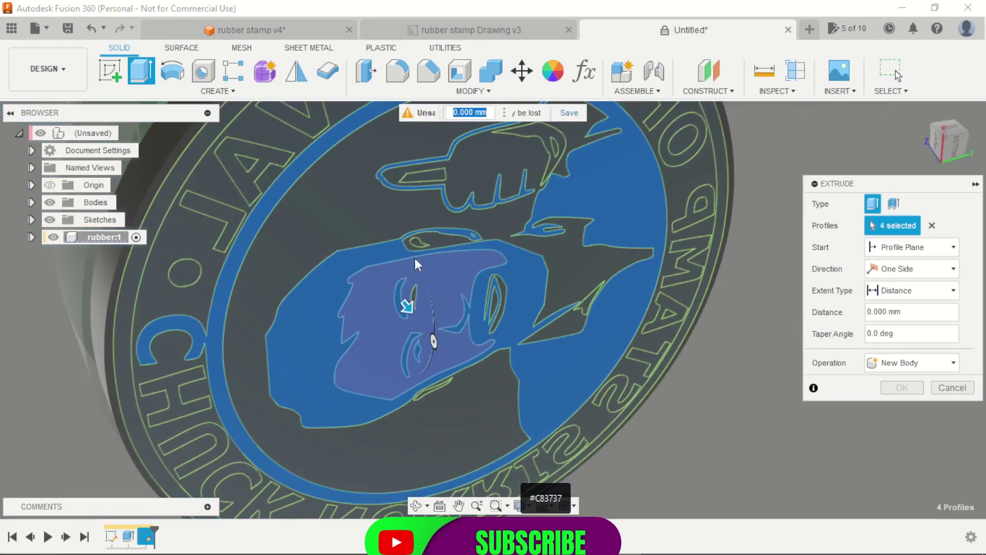
pyautogui.click(414, 258)
pyautogui.scroll(1, 418, 247)
pyautogui.scroll(1, 417, 239)
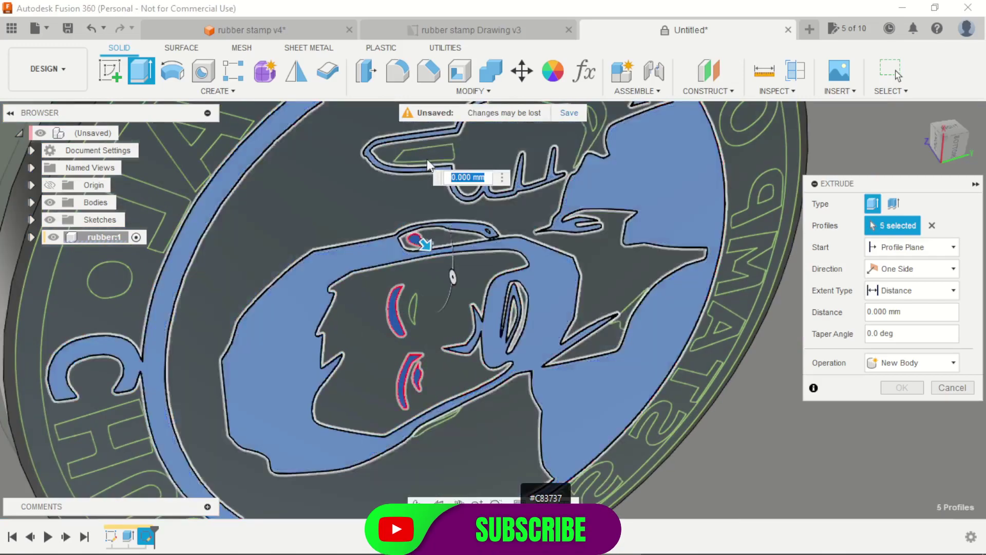
pyautogui.click(429, 154)
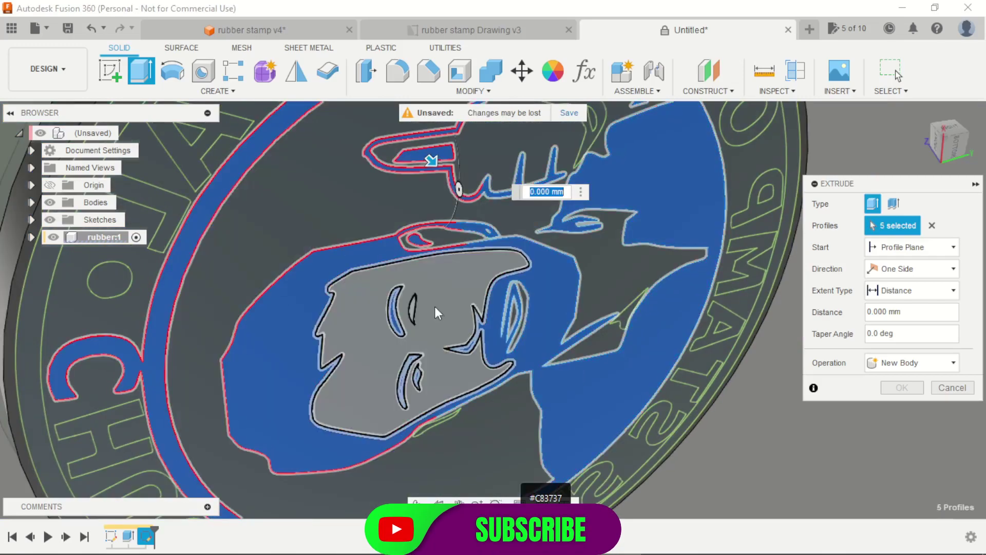
pyautogui.scroll(3, 435, 306)
pyautogui.click(391, 308)
pyautogui.scroll(-4, 396, 321)
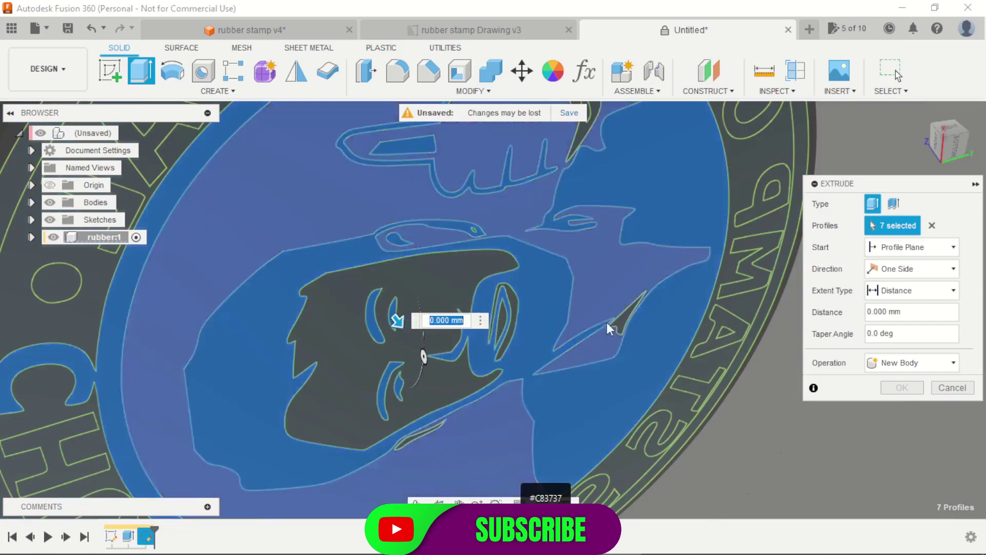
pyautogui.scroll(2, 617, 323)
pyautogui.click(628, 325)
pyautogui.scroll(-3, 525, 406)
pyautogui.scroll(5, 484, 406)
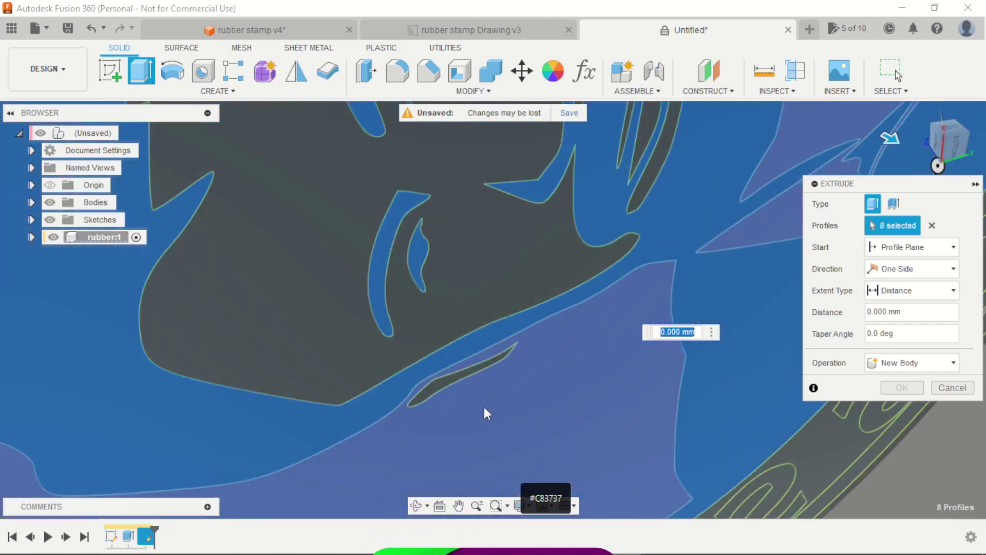
pyautogui.click(445, 381)
pyautogui.scroll(-5, 446, 384)
pyautogui.scroll(-2, 511, 331)
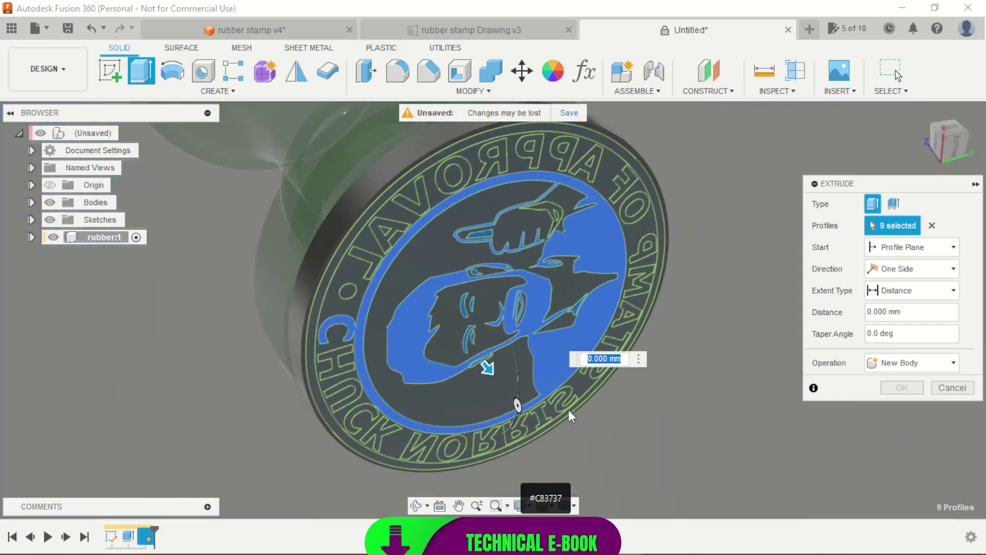
pyautogui.scroll(5, 570, 407)
# Face the stamp bottom and add letters A, P, P, R, O, V, A, L, the dot and F
pyautogui.click(949, 149)
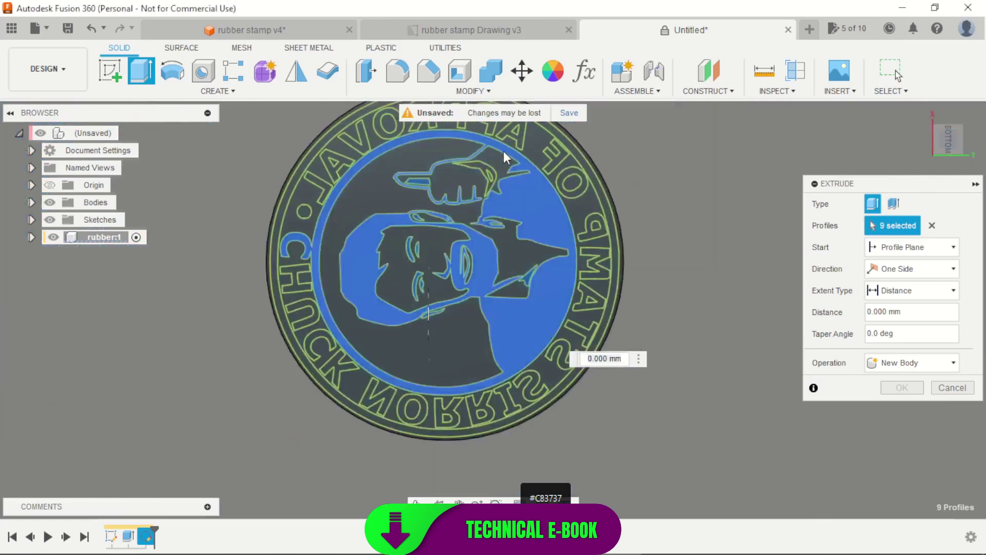
pyautogui.scroll(3, 503, 151)
pyautogui.scroll(3, 441, 204)
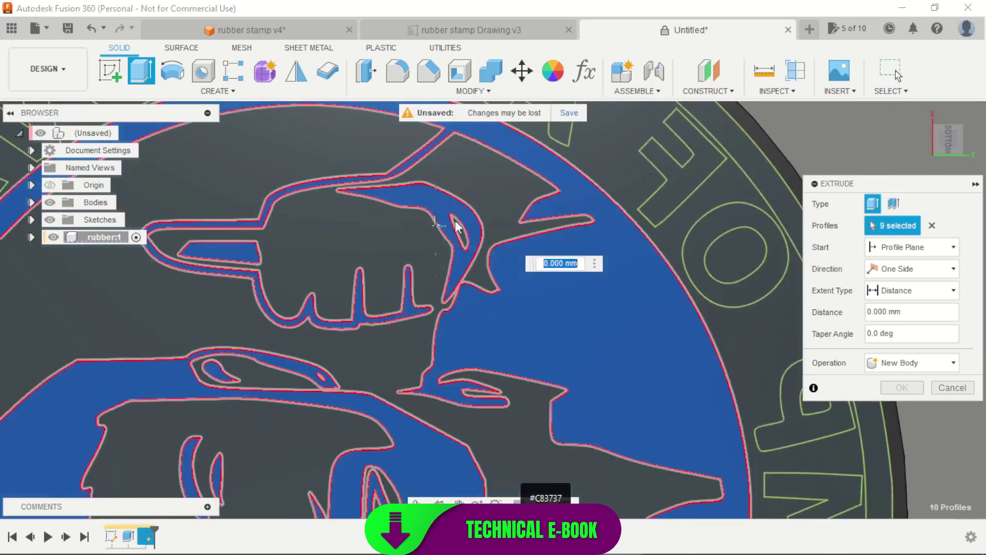
pyautogui.scroll(-5, 456, 226)
pyautogui.click(509, 195)
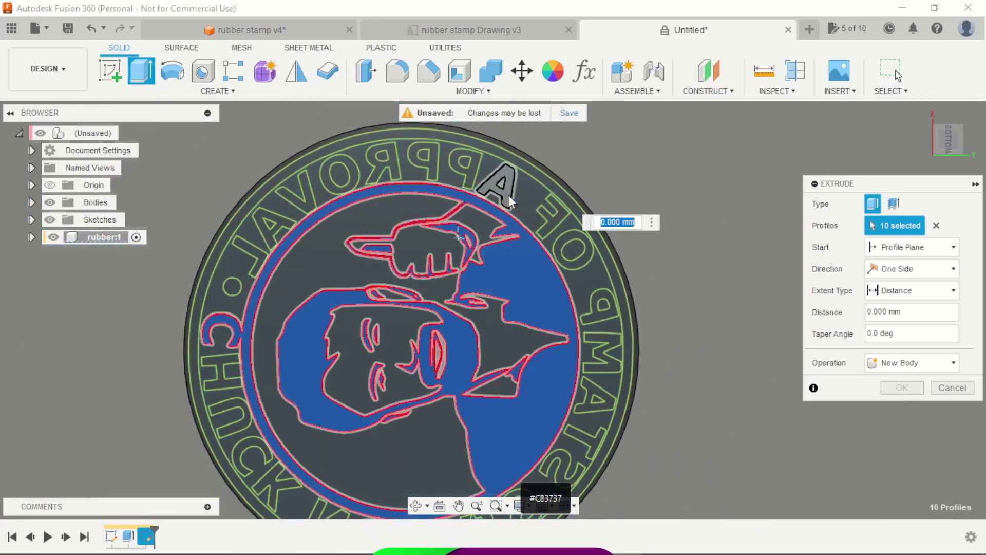
pyautogui.click(509, 195)
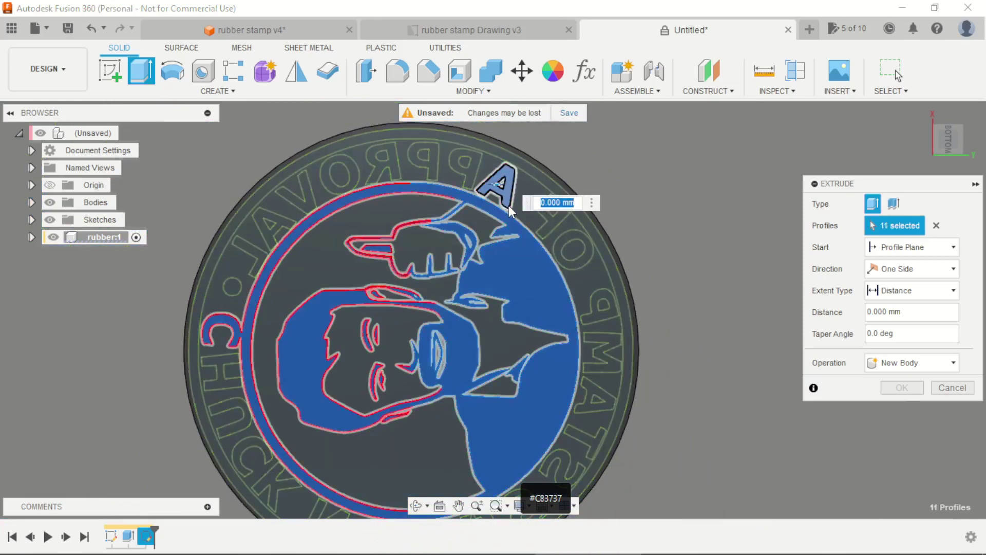
pyautogui.click(473, 164)
pyautogui.click(434, 158)
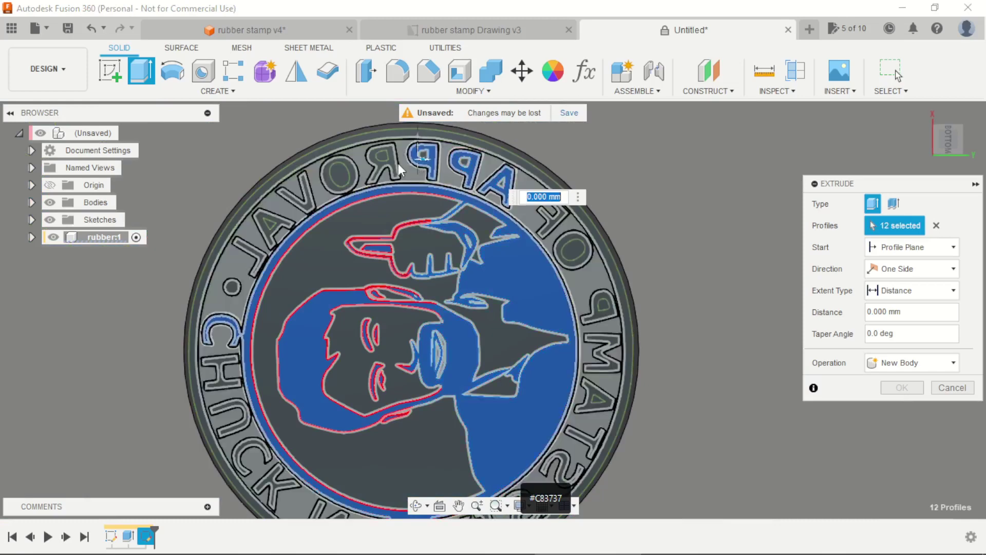
pyautogui.click(396, 164)
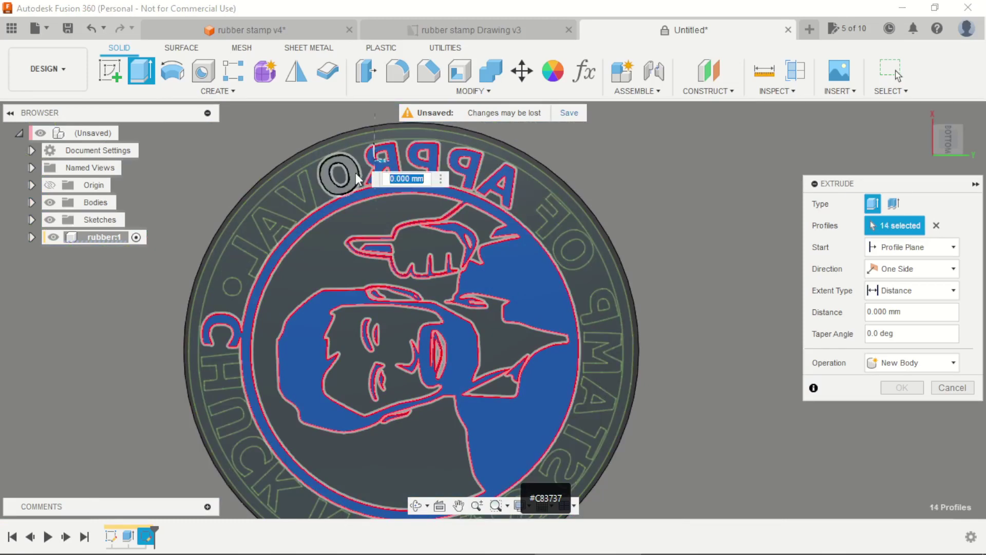
pyautogui.click(355, 173)
pyautogui.click(309, 206)
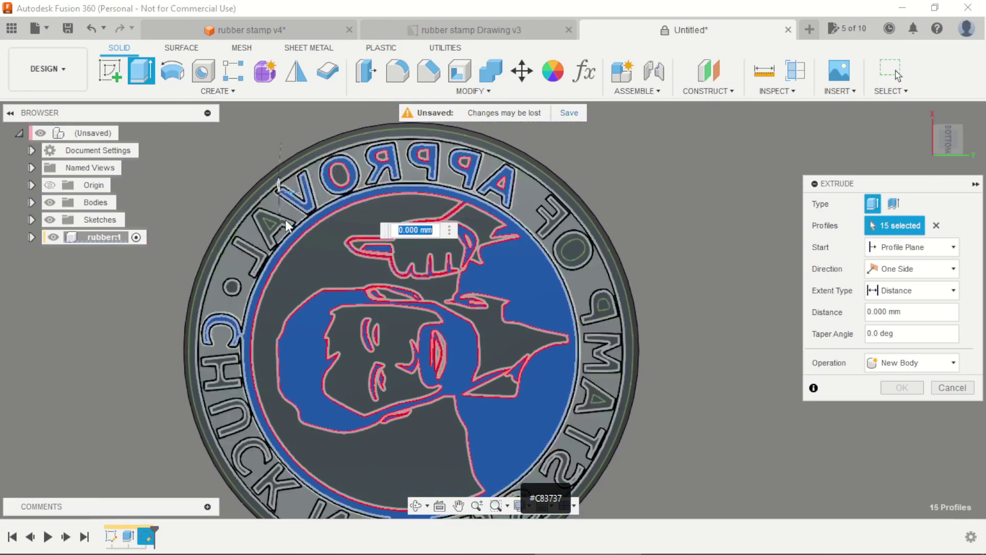
pyautogui.click(274, 232)
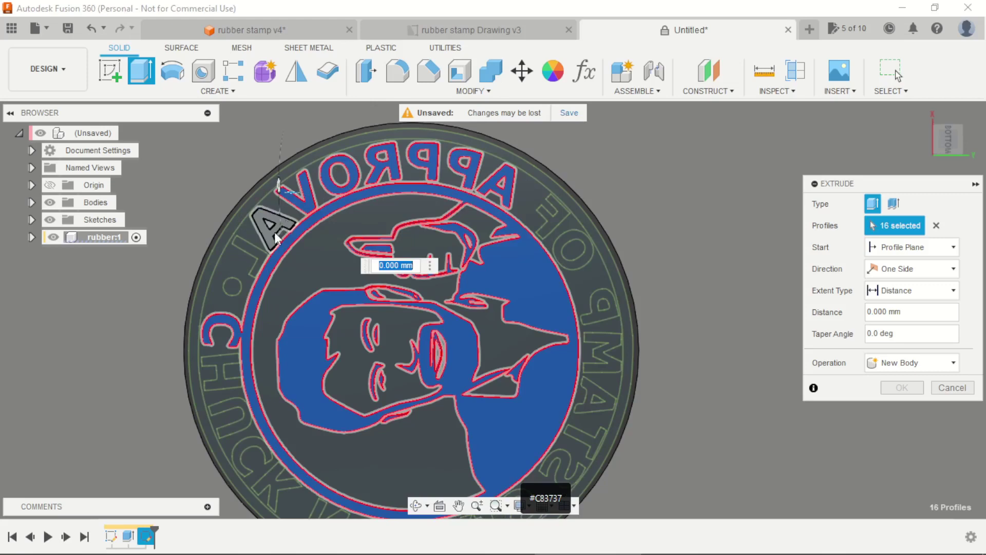
pyautogui.click(248, 252)
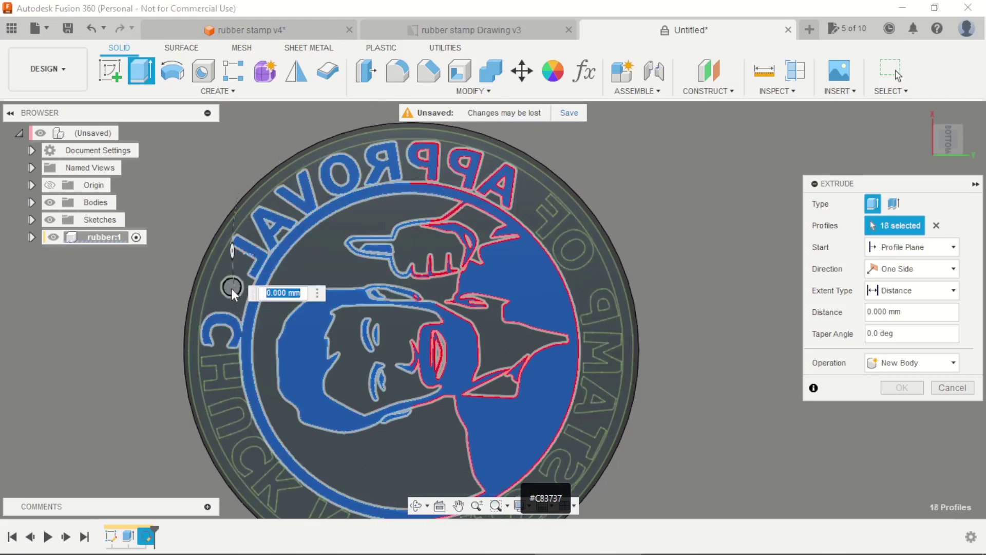
pyautogui.click(231, 288)
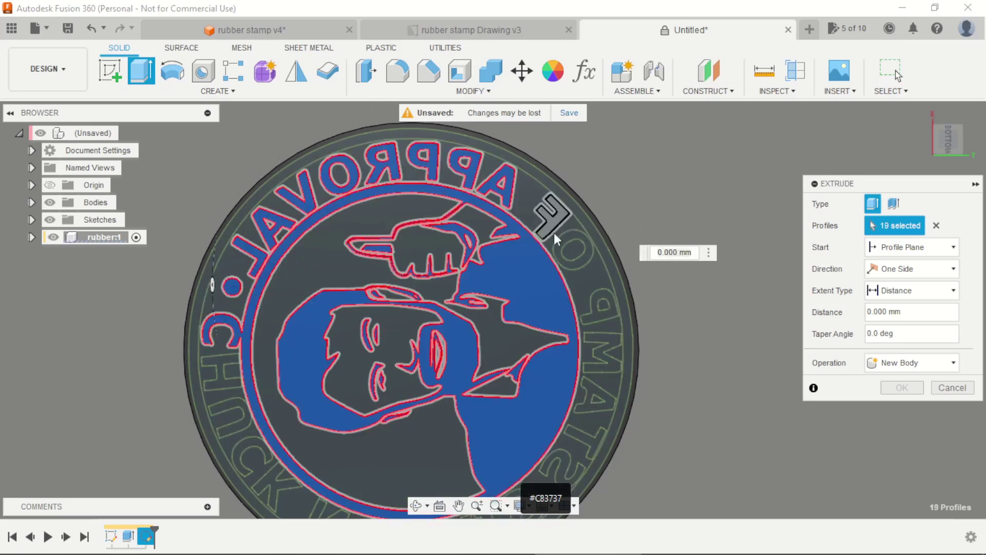
pyautogui.click(554, 234)
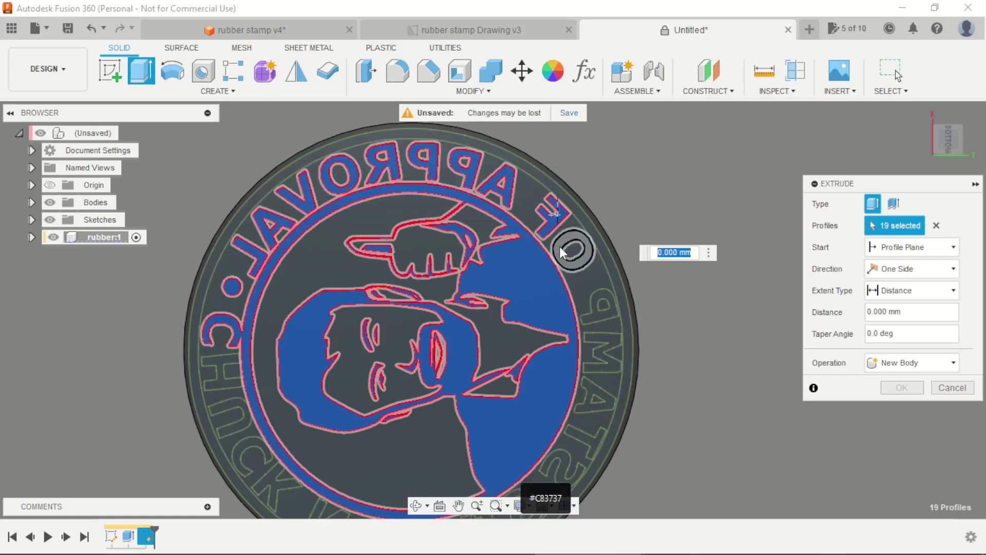
# Add the remaining STAMP and NORRIS letters, K, U, H and the outer ring, reaching 37 profiles
pyautogui.click(596, 315)
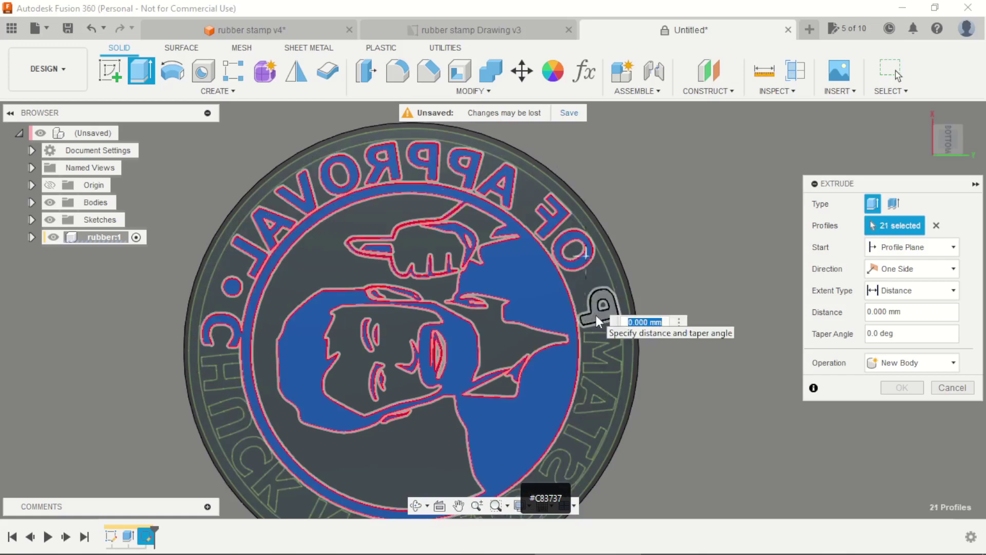
pyautogui.click(616, 340)
pyautogui.scroll(-3, 606, 329)
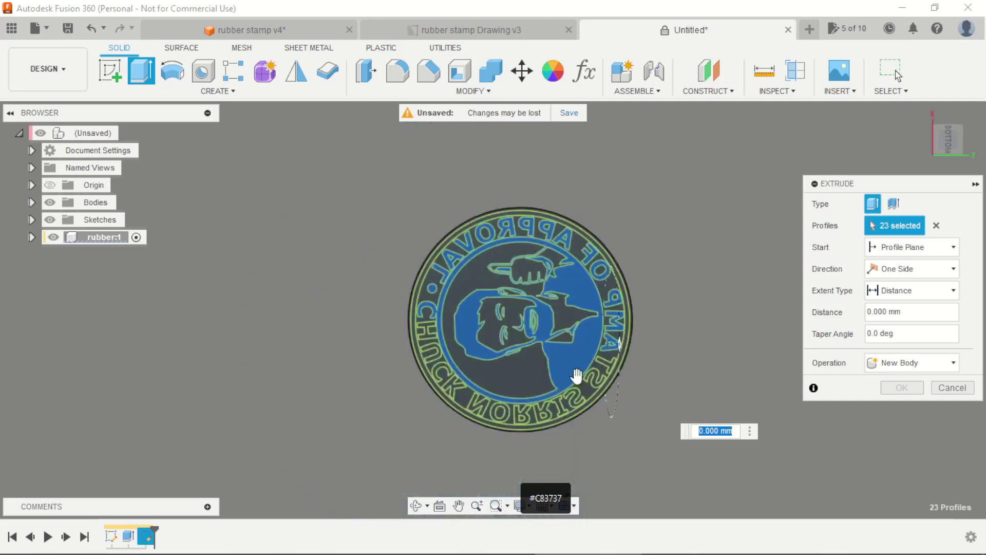
pyautogui.scroll(5, 615, 372)
pyautogui.click(606, 373)
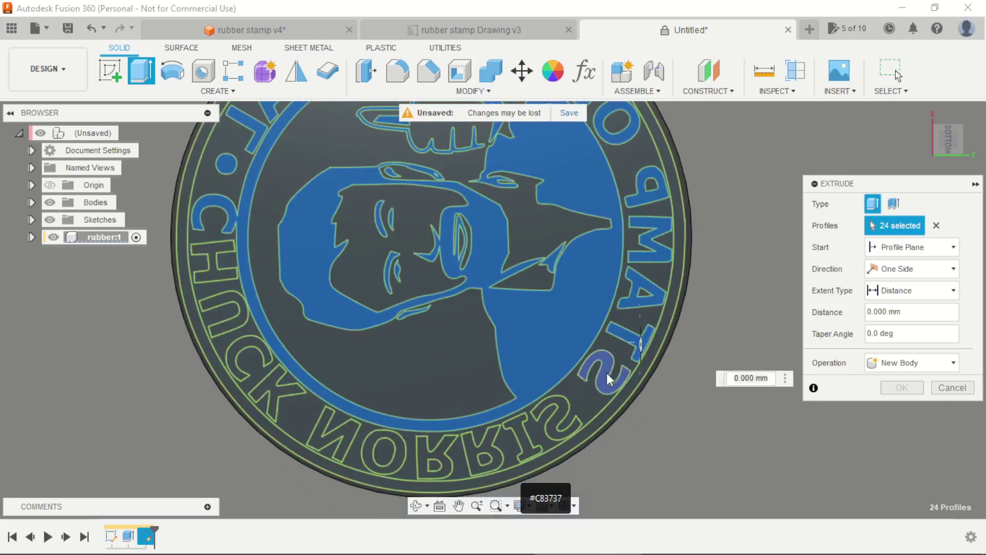
pyautogui.click(566, 409)
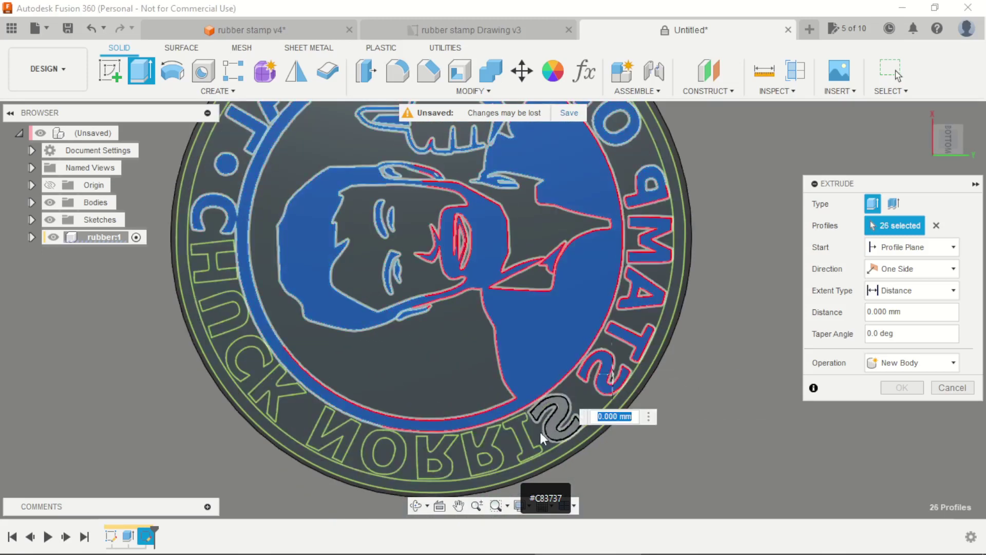
pyautogui.click(526, 438)
pyautogui.click(486, 448)
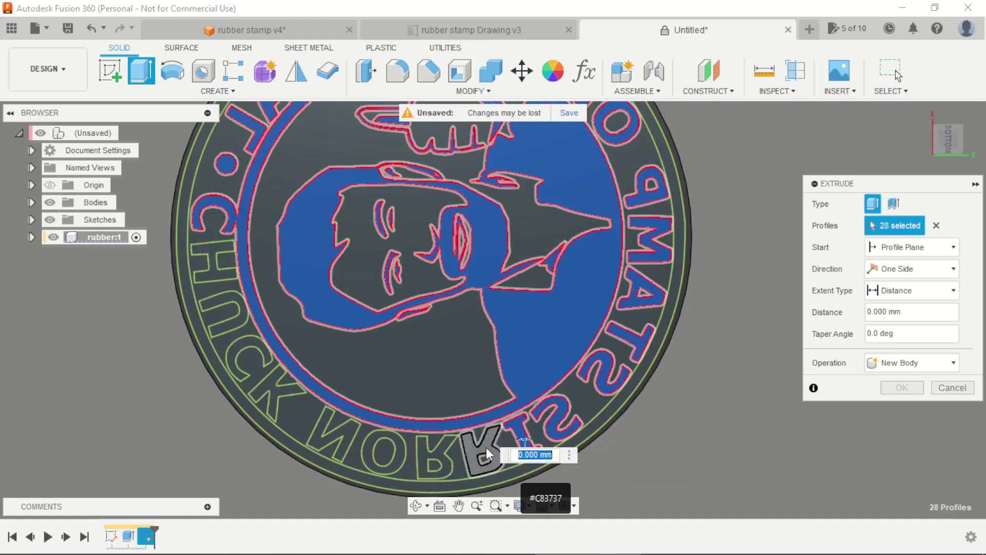
pyautogui.click(440, 452)
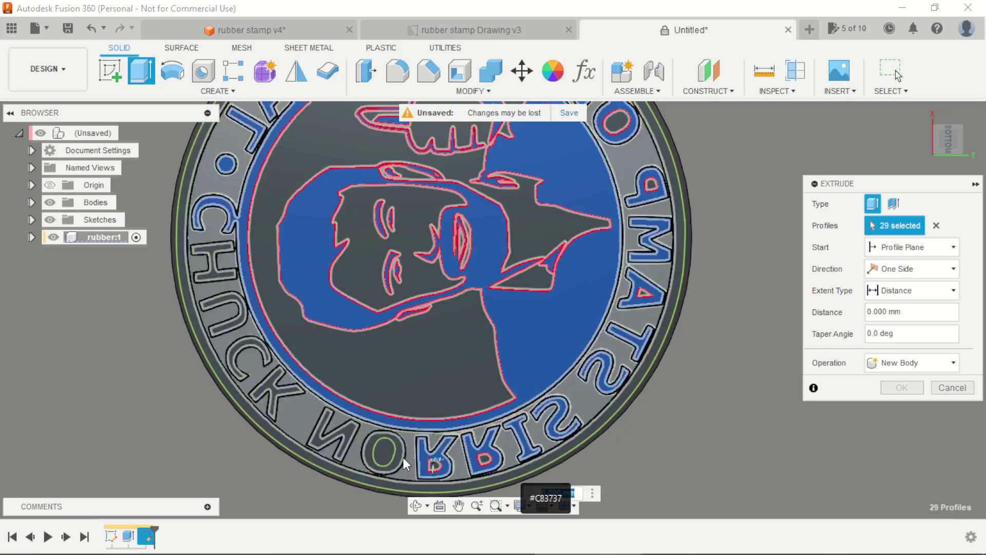
pyautogui.click(402, 457)
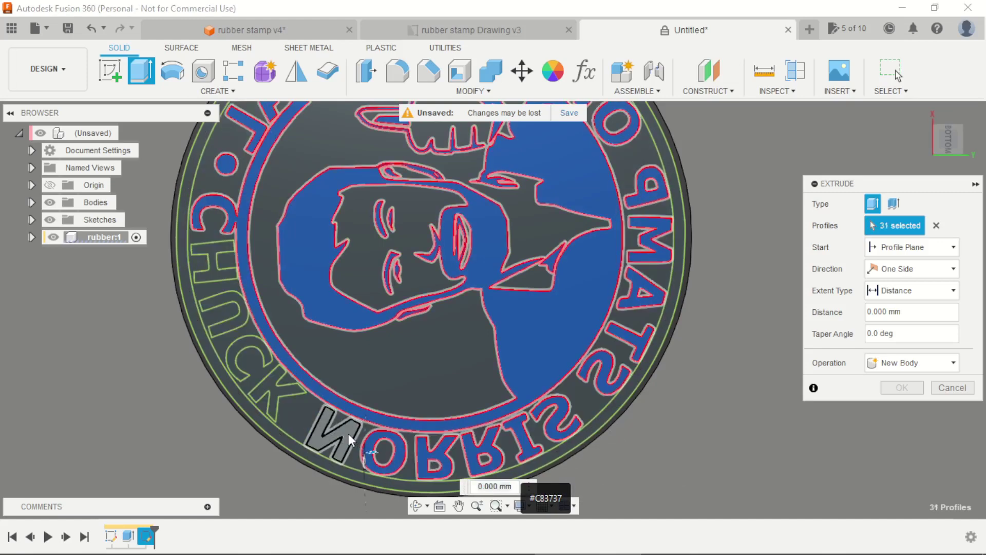
pyautogui.click(349, 433)
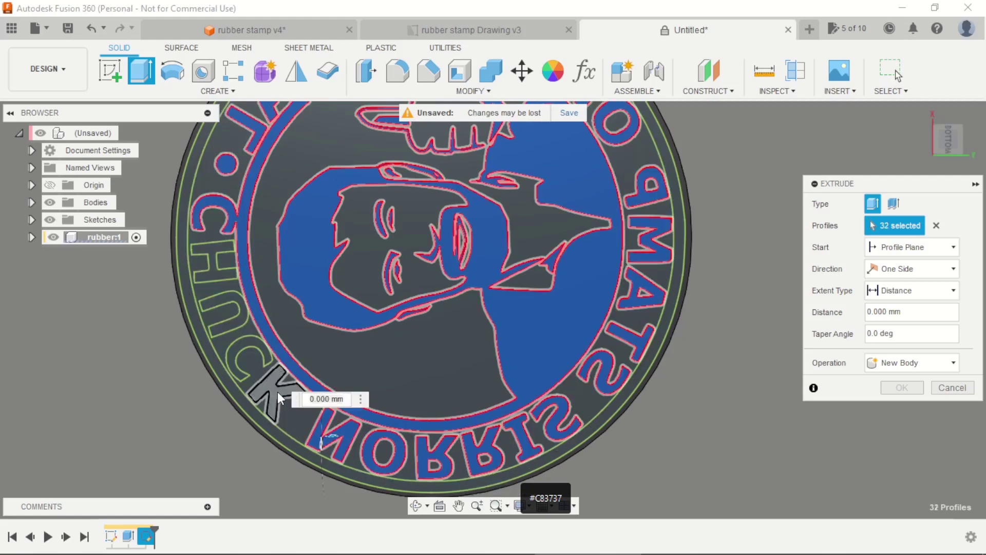
pyautogui.click(277, 391)
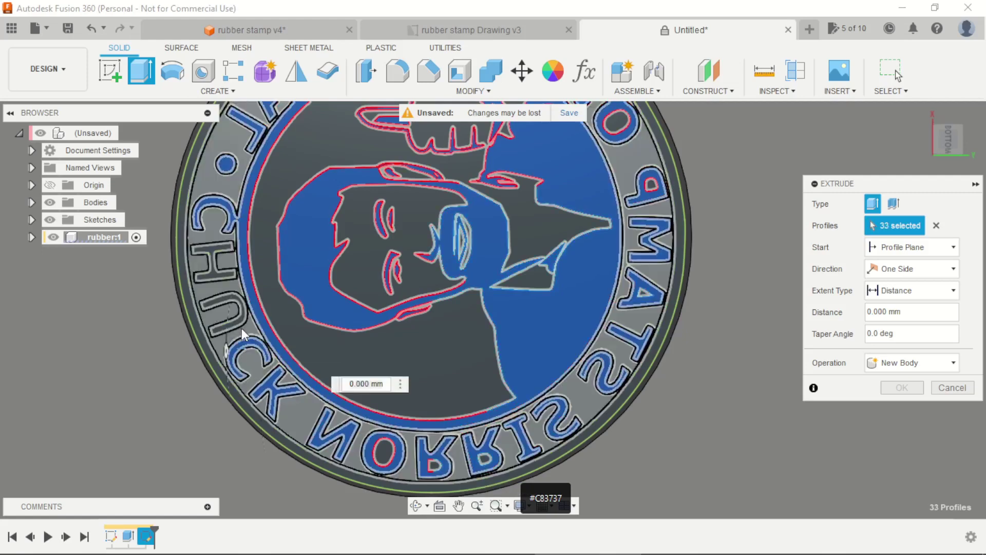
pyautogui.click(241, 320)
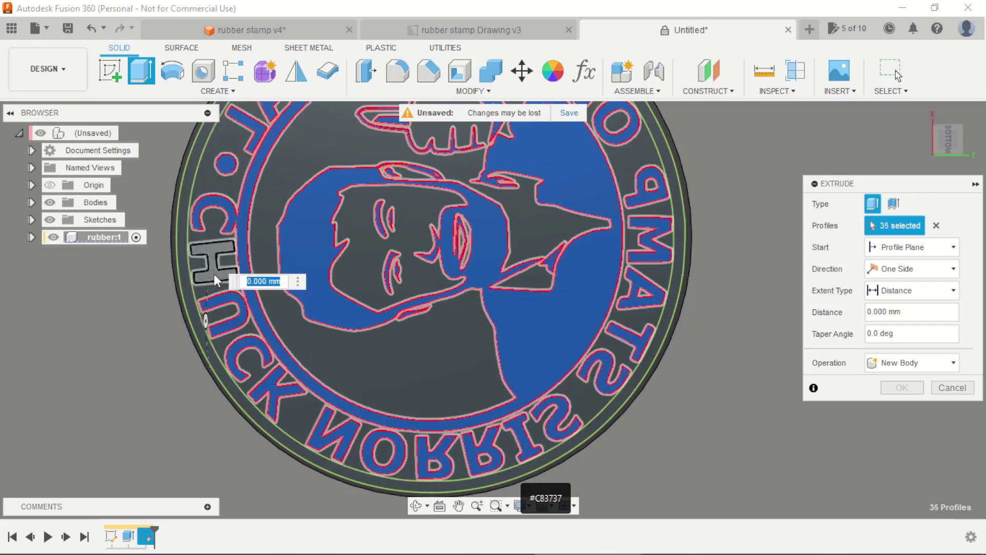
pyautogui.click(214, 279)
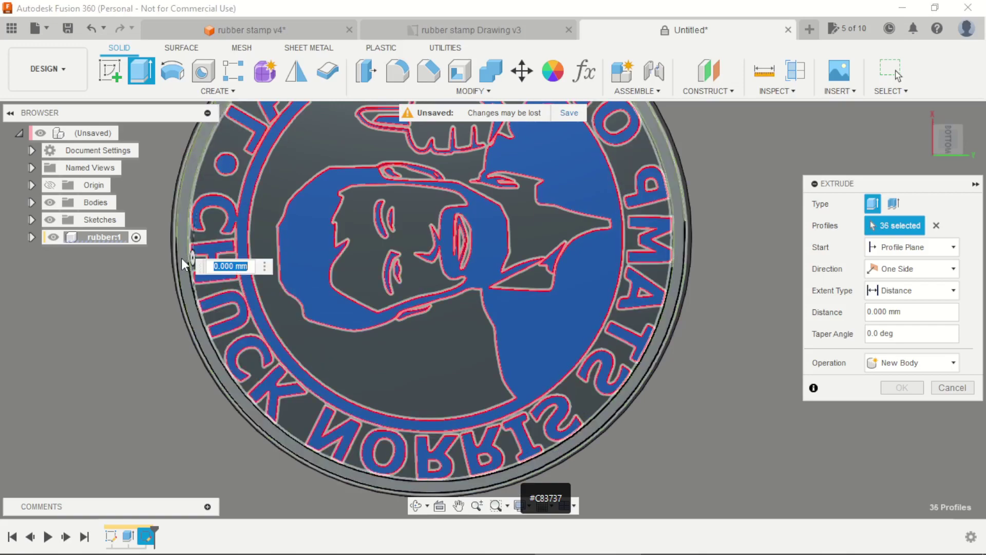
pyautogui.click(181, 258)
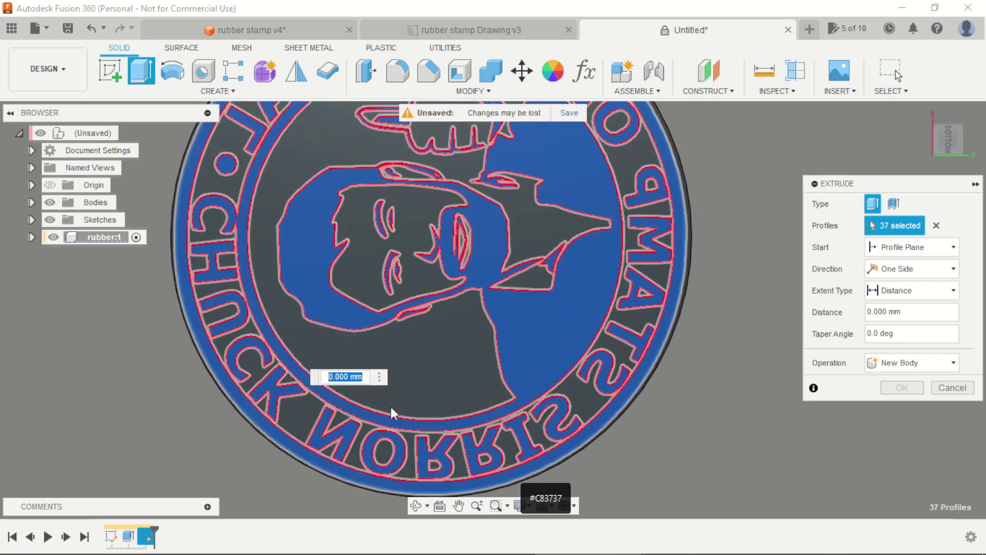
pyautogui.scroll(-3, 395, 391)
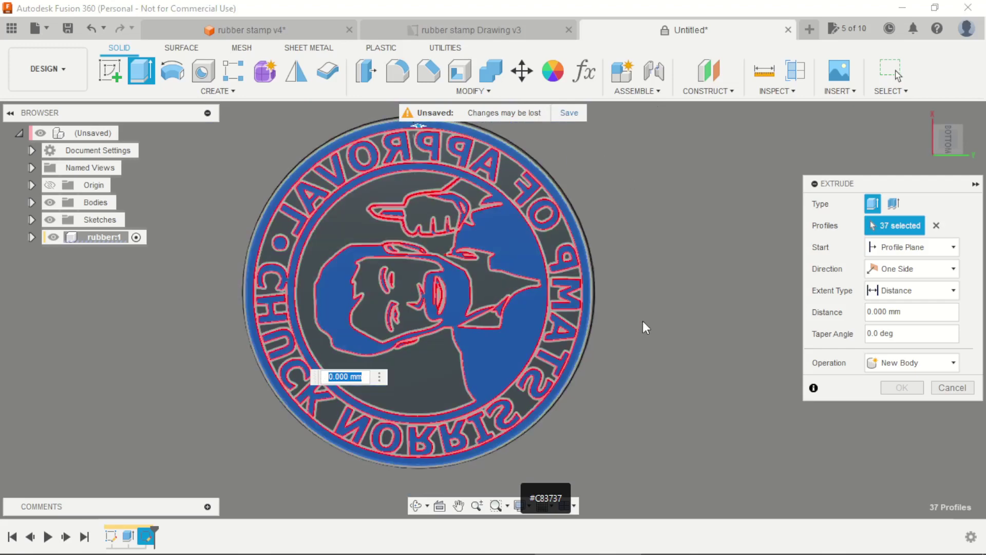
pyautogui.keyDown('shift'); pyautogui.moveTo(643, 321); pyautogui.dragTo(463, 265, button='middle'); pyautogui.keyUp('shift')
pyautogui.moveTo(639, 396)
pyautogui.keyDown('shift'); pyautogui.mouseDown(button='middle')
pyautogui.moveTo(658, 396)
pyautogui.moveTo(632, 341)
pyautogui.moveTo(648, 400)
pyautogui.moveTo(644, 317)
pyautogui.mouseUp(button='middle'); pyautogui.keyUp('shift')
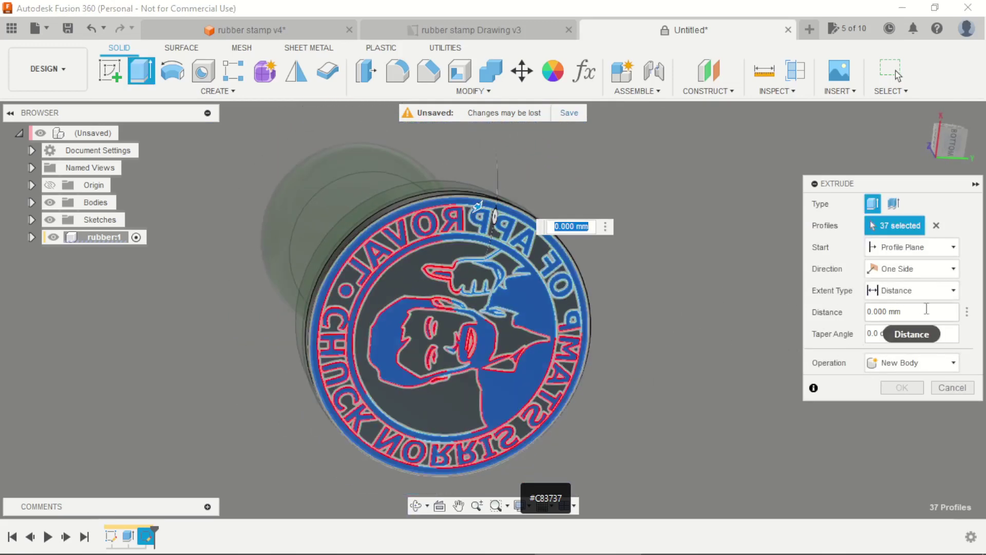
# Extrude the 37 logo profiles 0.5 mm and orbit to inspect the raised relief
pyautogui.moveTo(928, 308); pyautogui.dragTo(872, 312)
pyautogui.write('0.')
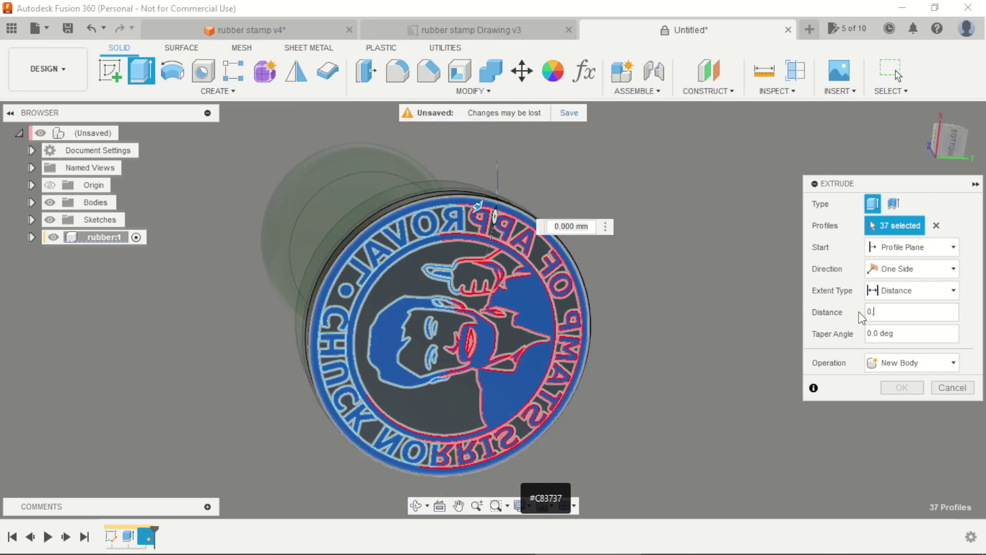
pyautogui.write('5')
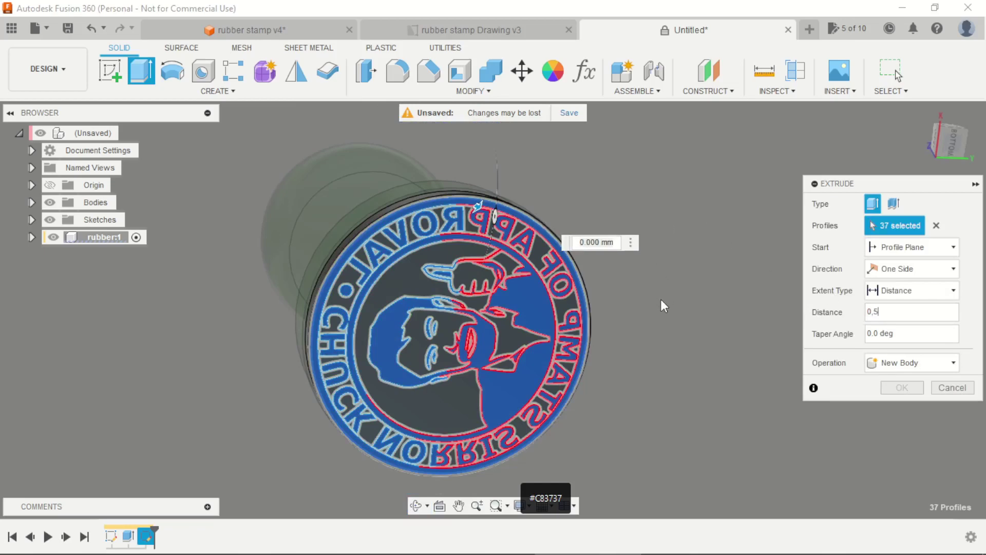
pyautogui.press('Return')
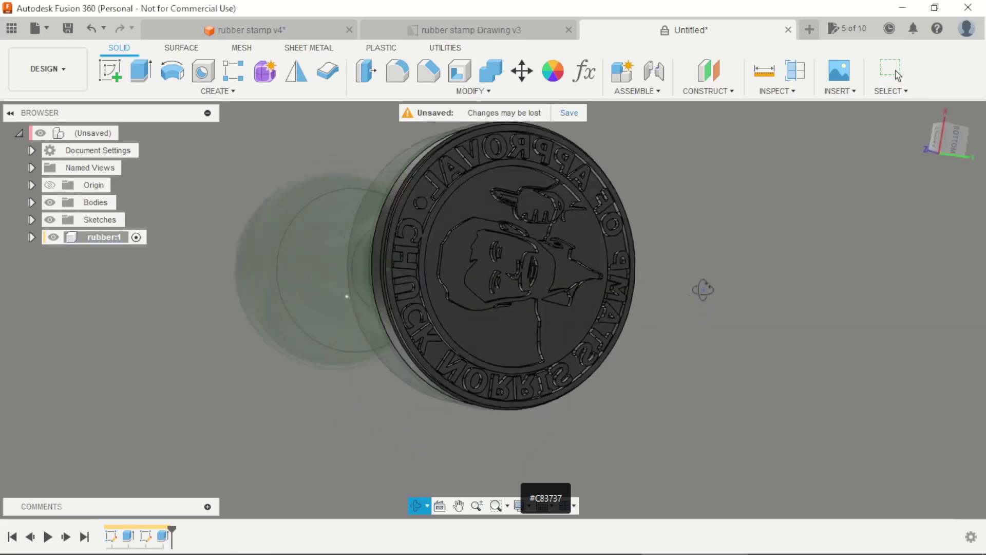
pyautogui.moveTo(702, 288)
pyautogui.keyDown('shift'); pyautogui.mouseDown(button='middle')
pyautogui.moveTo(672, 348)
pyautogui.moveTo(685, 315)
pyautogui.moveTo(733, 412)
pyautogui.moveTo(733, 383)
pyautogui.moveTo(735, 401)
pyautogui.mouseUp(button='middle'); pyautogui.keyUp('shift')
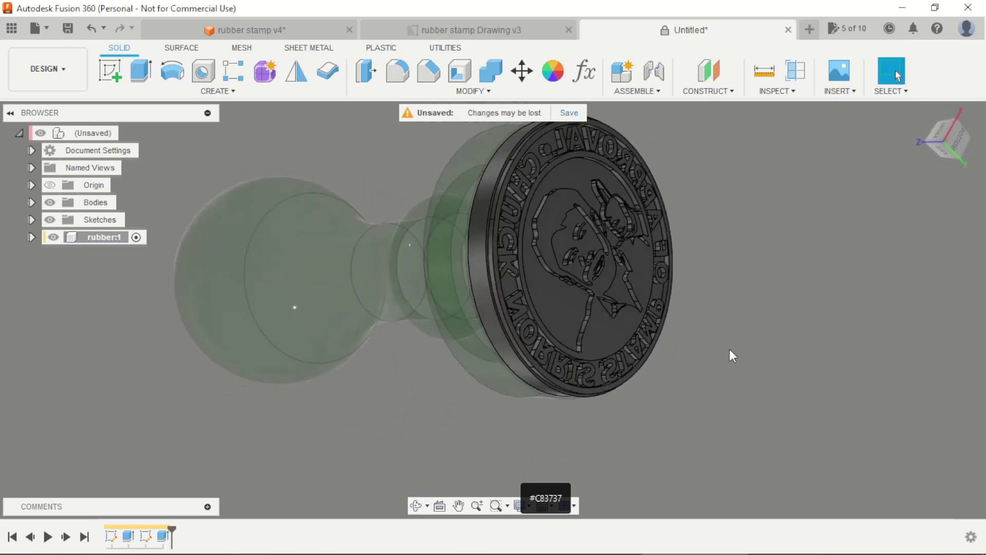
pyautogui.moveTo(732, 354)
pyautogui.keyDown('shift'); pyautogui.mouseDown(button='middle')
pyautogui.moveTo(751, 325)
pyautogui.moveTo(604, 353)
pyautogui.mouseUp(button='middle'); pyautogui.keyUp('shift')
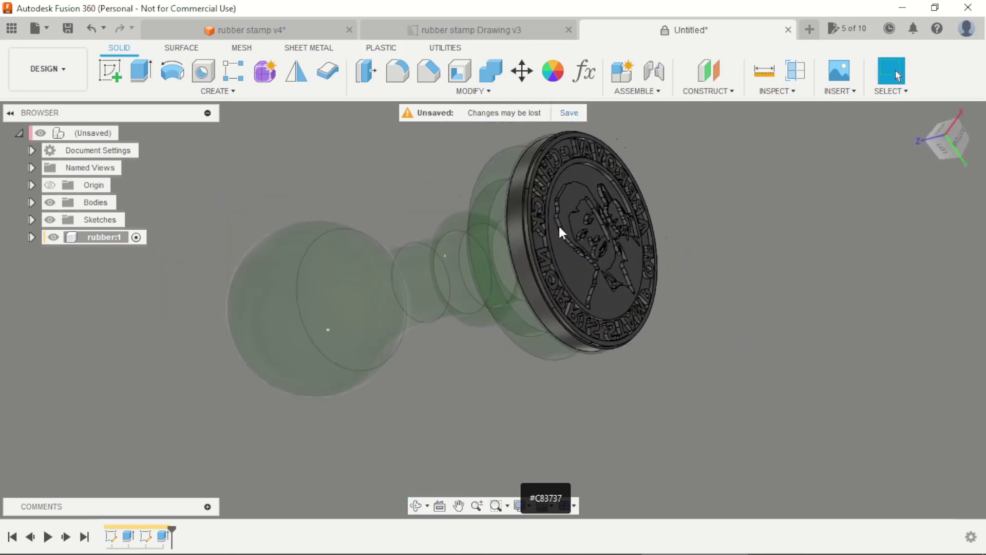
pyautogui.scroll(3, 559, 226)
pyautogui.moveTo(535, 248)
pyautogui.keyDown('shift'); pyautogui.mouseDown(button='middle')
pyautogui.moveTo(583, 257)
pyautogui.moveTo(462, 275)
pyautogui.mouseUp(button='middle'); pyautogui.keyUp('shift')
pyautogui.scroll(-3, 463, 276)
pyautogui.moveTo(524, 290)
pyautogui.keyDown('shift'); pyautogui.mouseDown(button='middle')
pyautogui.moveTo(640, 321)
pyautogui.moveTo(639, 278)
pyautogui.mouseUp(button='middle'); pyautogui.keyUp('shift')
pyautogui.press('Escape')
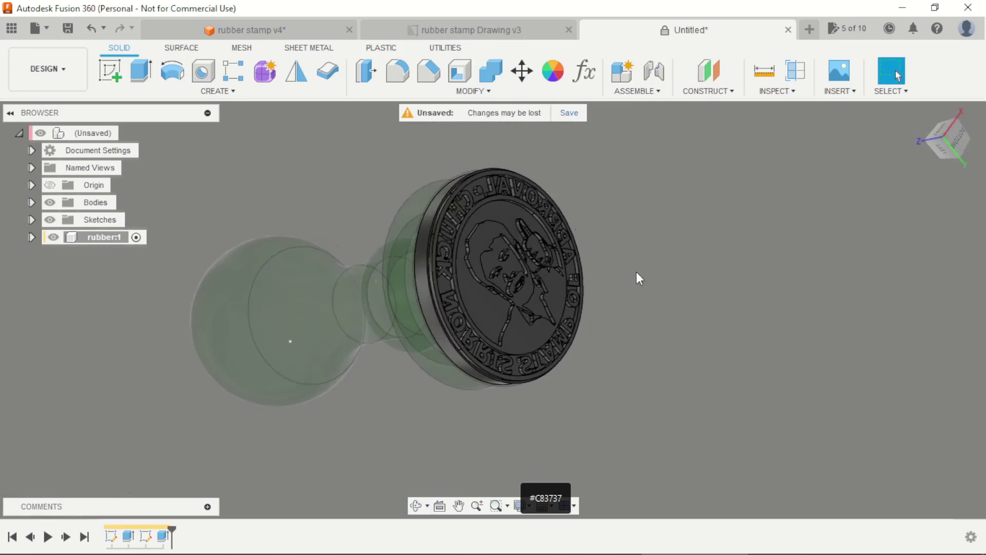
# Give the rubber disc a brighter blue glossy enamel, then stand the stamp upright
pyautogui.click(553, 72)
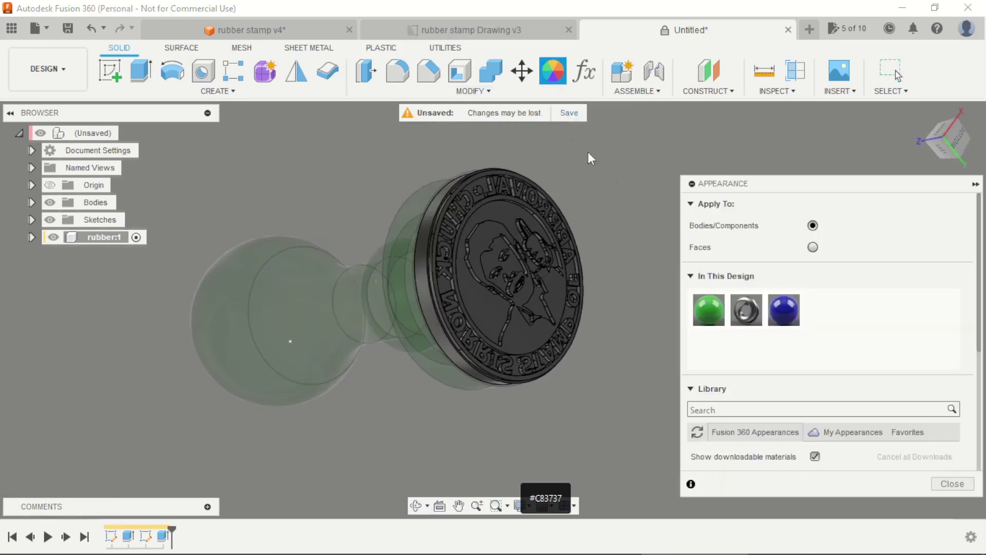
pyautogui.moveTo(787, 311); pyautogui.dragTo(556, 306)
pyautogui.doubleClick(781, 319)
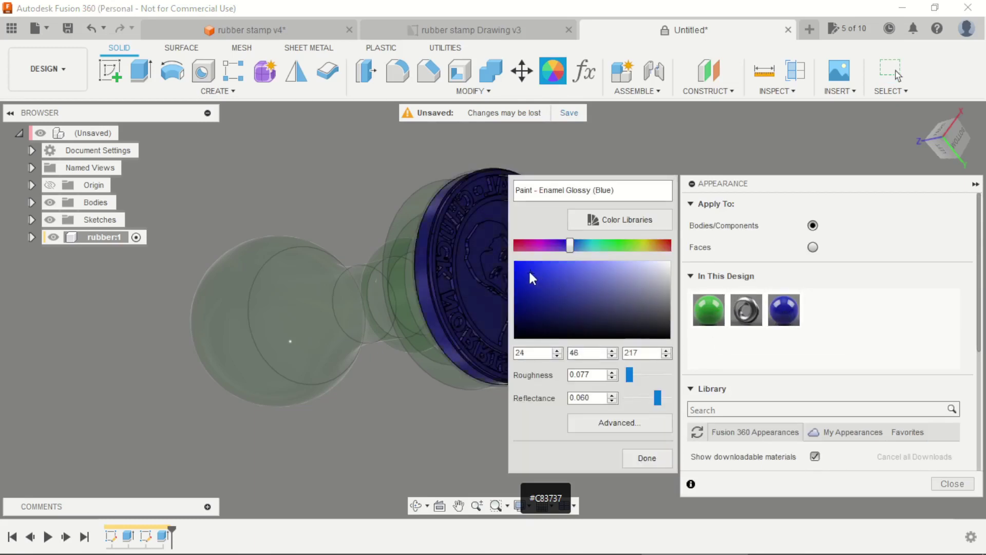
pyautogui.moveTo(530, 274); pyautogui.dragTo(521, 264)
pyautogui.click(648, 459)
pyautogui.press('Escape')
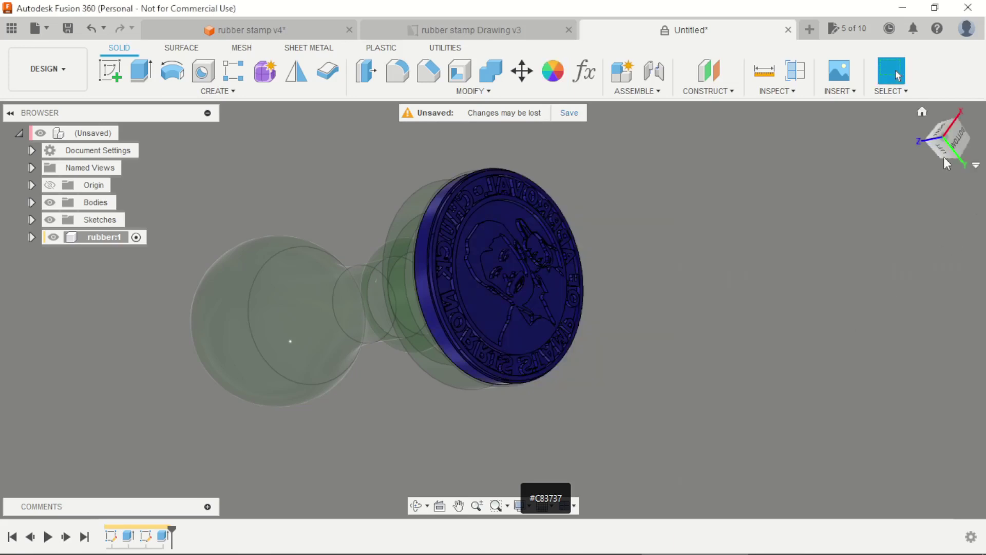
pyautogui.doubleClick(103, 133)
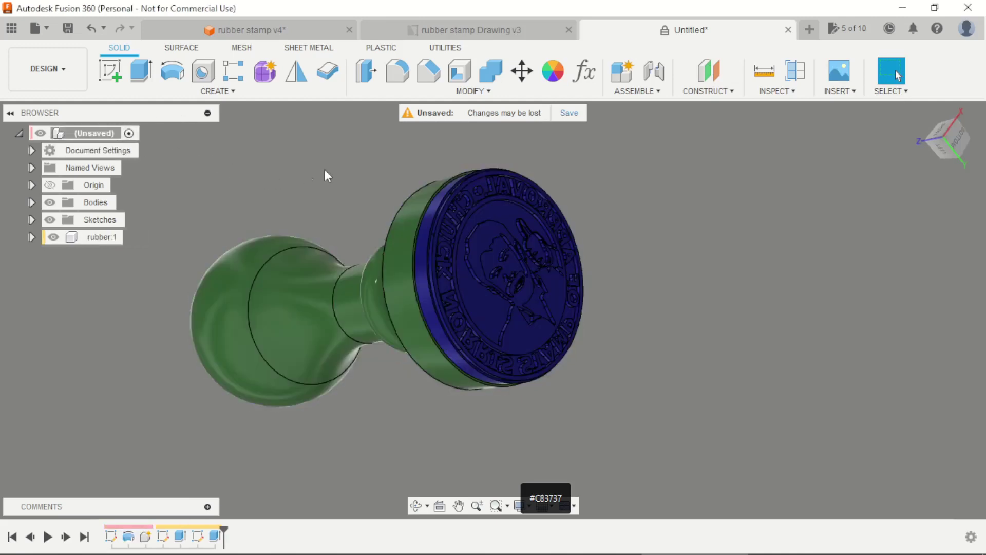
pyautogui.moveTo(325, 175)
pyautogui.keyDown('shift'); pyautogui.mouseDown(button='middle')
pyautogui.moveTo(700, 308)
pyautogui.moveTo(642, 387)
pyautogui.moveTo(508, 391)
pyautogui.moveTo(531, 411)
pyautogui.moveTo(484, 408)
pyautogui.moveTo(581, 334)
pyautogui.moveTo(602, 374)
pyautogui.moveTo(775, 295)
pyautogui.mouseUp(button='middle'); pyautogui.keyUp('shift')
# Apply the Mahogany - Glossy wood appearance to the stamp handle
pyautogui.press('a')
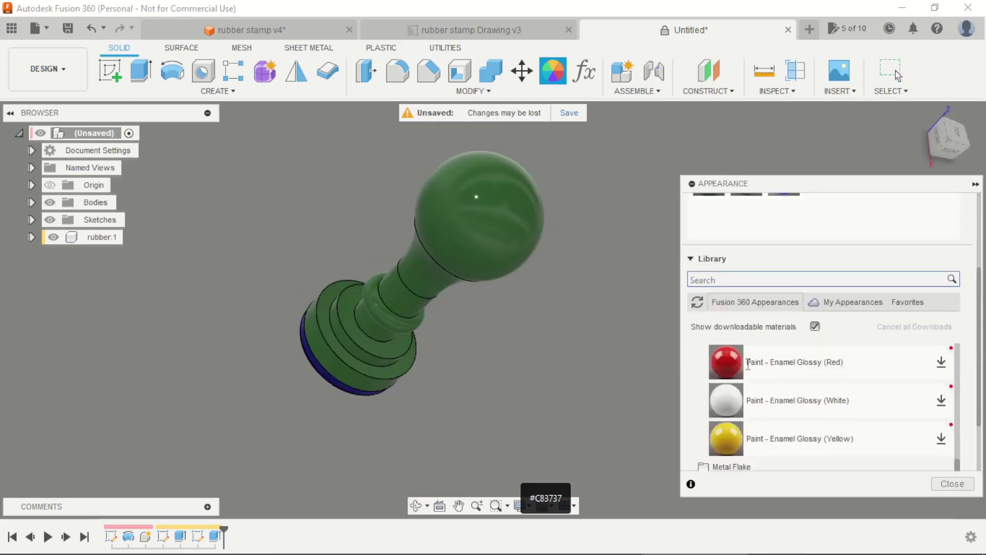
pyautogui.scroll(-3, 748, 363)
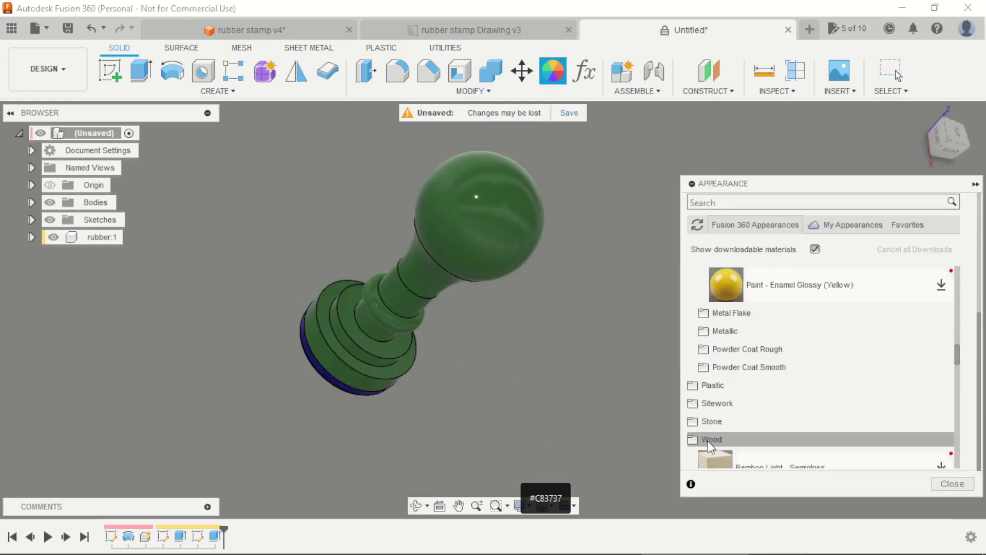
pyautogui.scroll(-3, 708, 440)
pyautogui.scroll(-3, 714, 437)
pyautogui.scroll(-3, 713, 437)
pyautogui.scroll(-3, 713, 437)
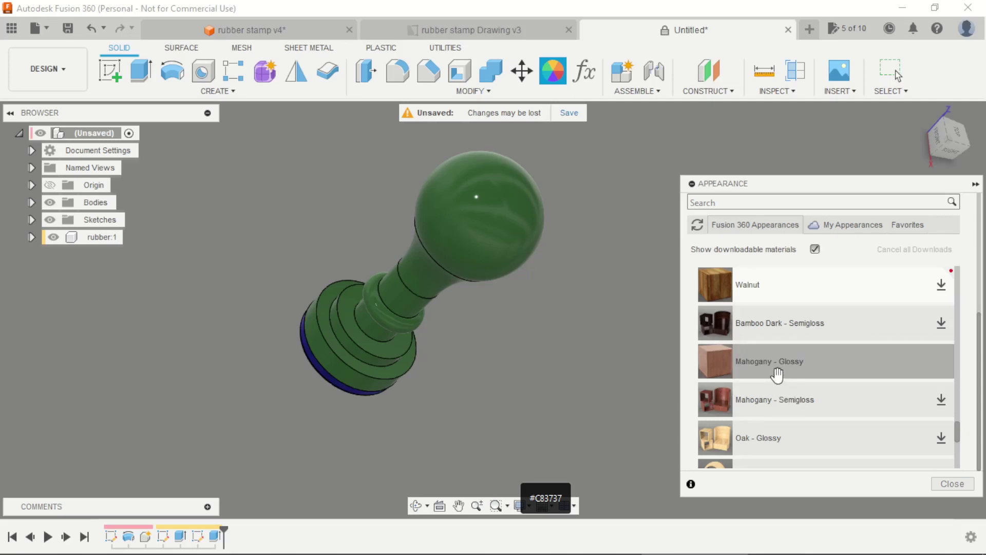
pyautogui.scroll(3, 775, 369)
pyautogui.scroll(2, 775, 369)
pyautogui.scroll(2, 774, 369)
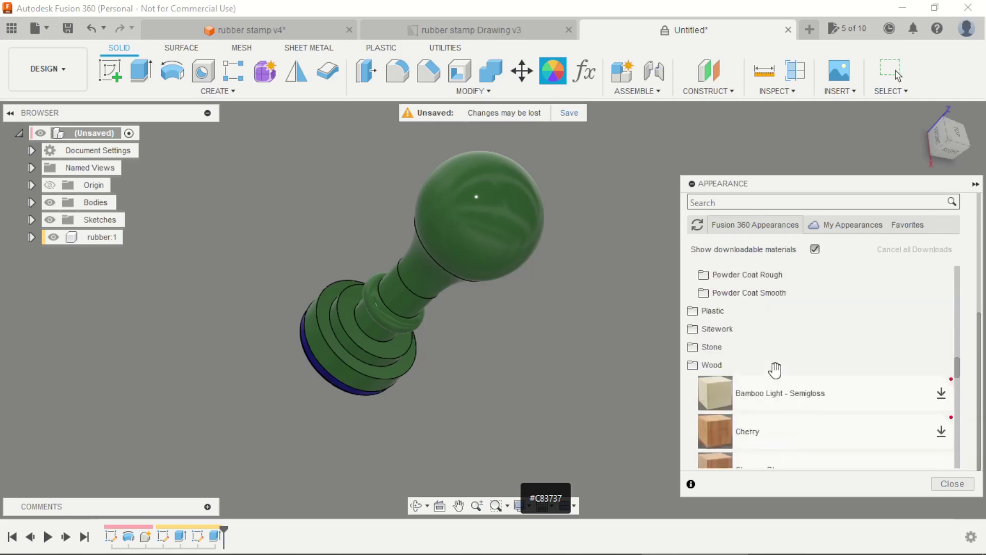
pyautogui.scroll(-1, 774, 369)
pyautogui.scroll(-3, 775, 369)
pyautogui.scroll(-3, 775, 369)
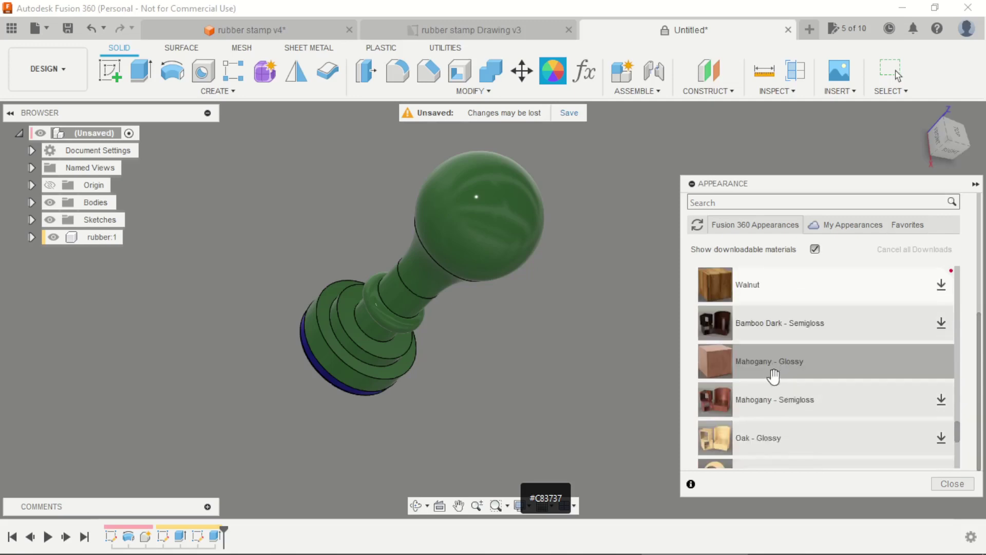
pyautogui.scroll(-3, 774, 376)
pyautogui.scroll(3, 774, 377)
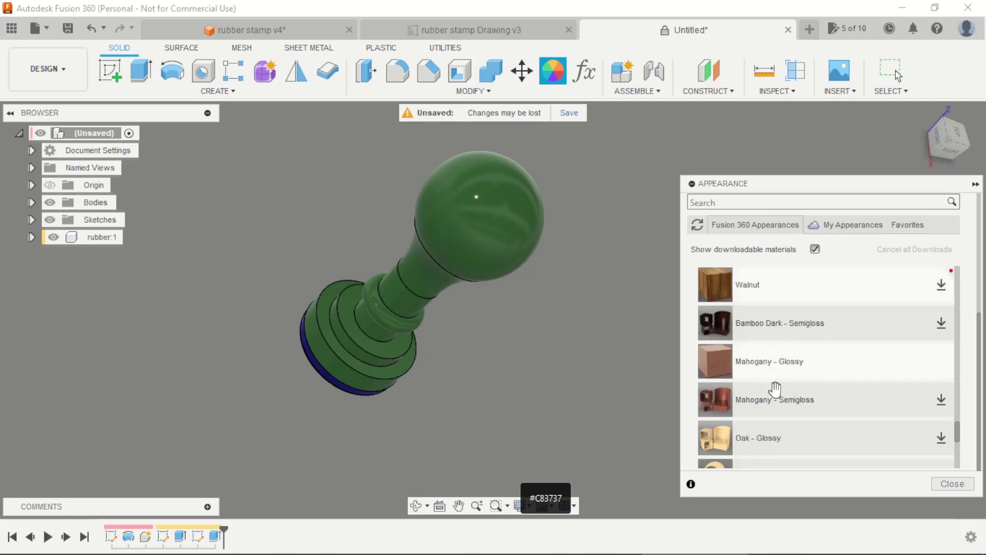
pyautogui.moveTo(648, 344)
pyautogui.mouseDown()
pyautogui.moveTo(547, 304)
pyautogui.moveTo(555, 314)
pyautogui.mouseUp()
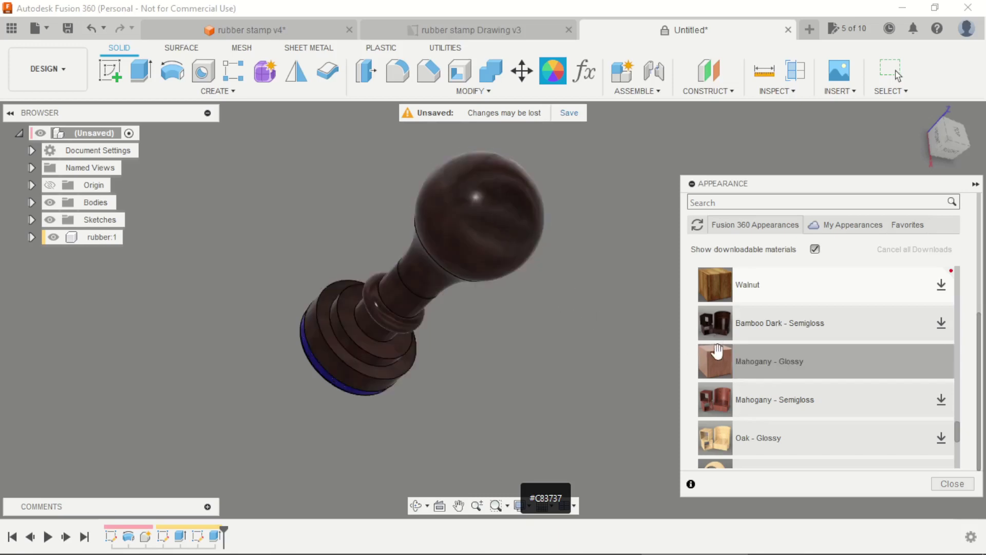
# Close the appearance library and zoom to inspect the wood-finished handle
pyautogui.press('Escape')
pyautogui.scroll(3, 334, 244)
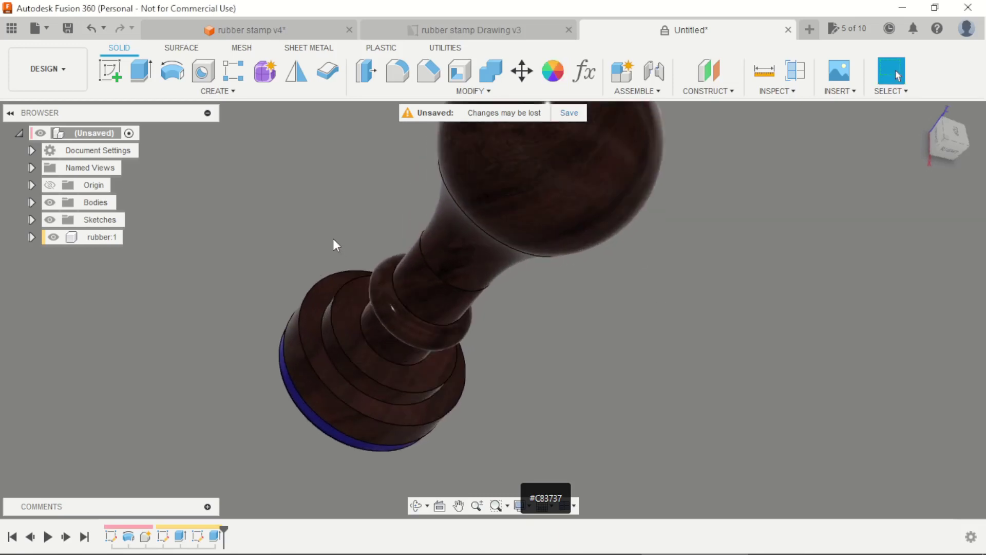
pyautogui.scroll(-2, 413, 276)
pyautogui.scroll(2, 332, 205)
pyautogui.scroll(1, 332, 205)
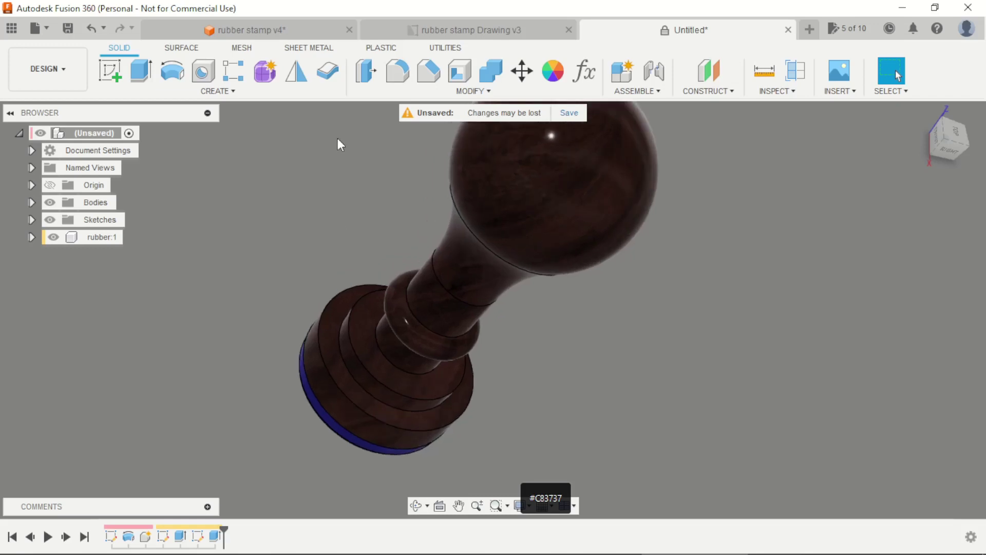
pyautogui.scroll(-2, 316, 197)
pyautogui.scroll(-2, 316, 215)
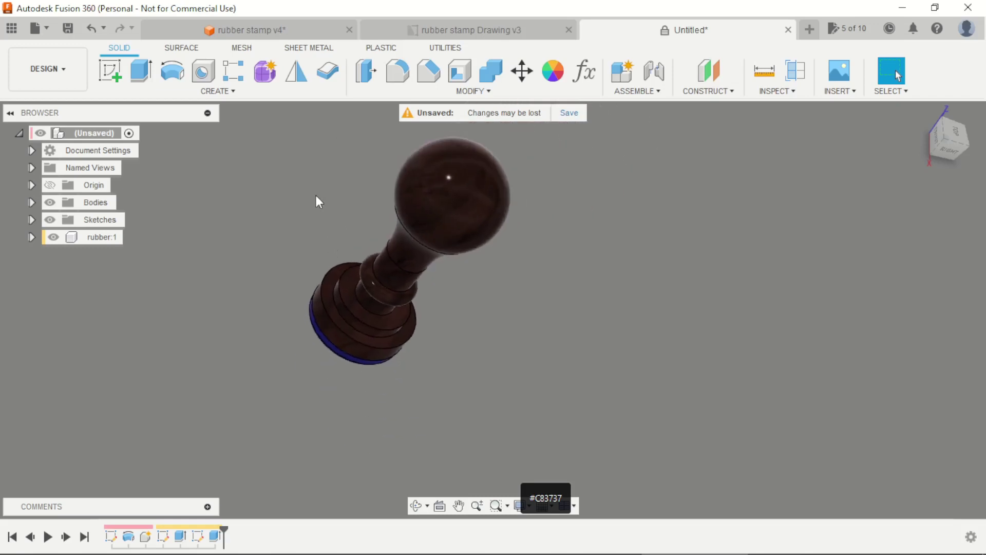
pyautogui.scroll(2, 316, 195)
pyautogui.scroll(-2, 316, 185)
pyautogui.scroll(3, 316, 179)
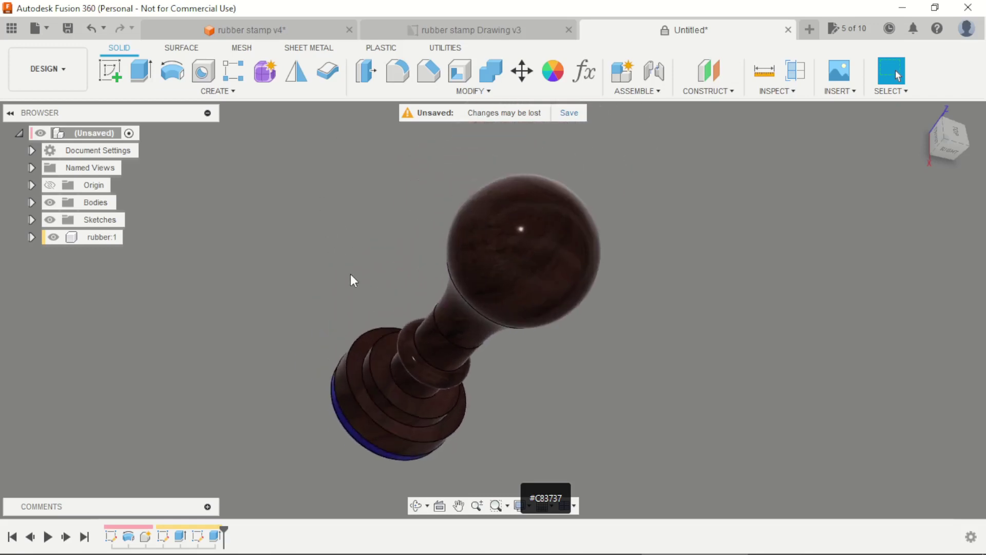
# Fillet the four stepped base edges of the stamp with a 1 mm radius
pyautogui.press('f')
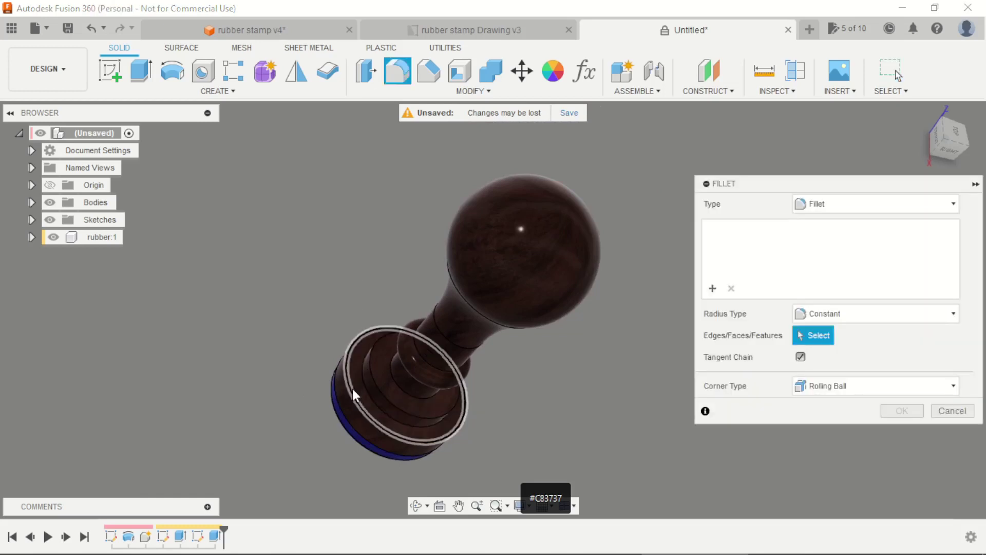
pyautogui.click(352, 388)
pyautogui.click(365, 386)
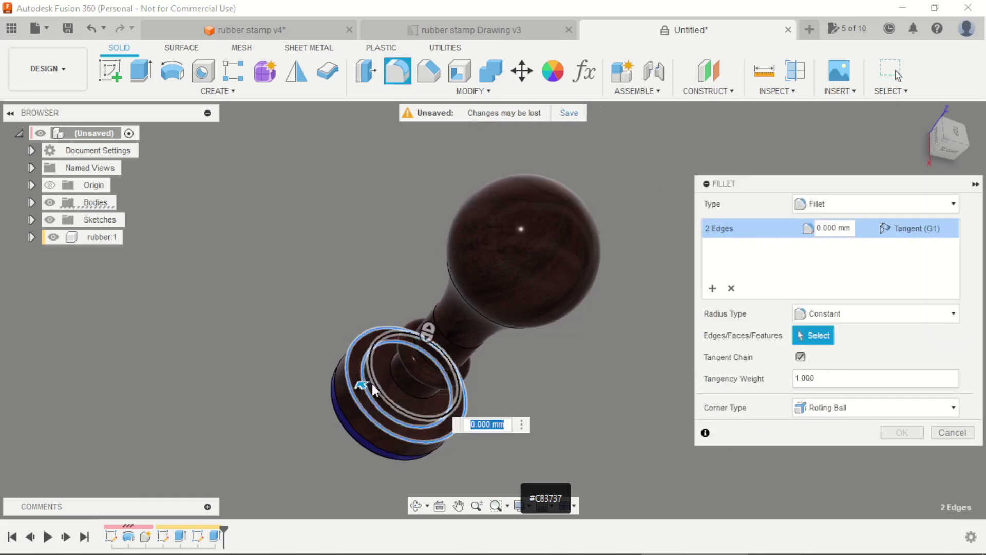
pyautogui.click(374, 384)
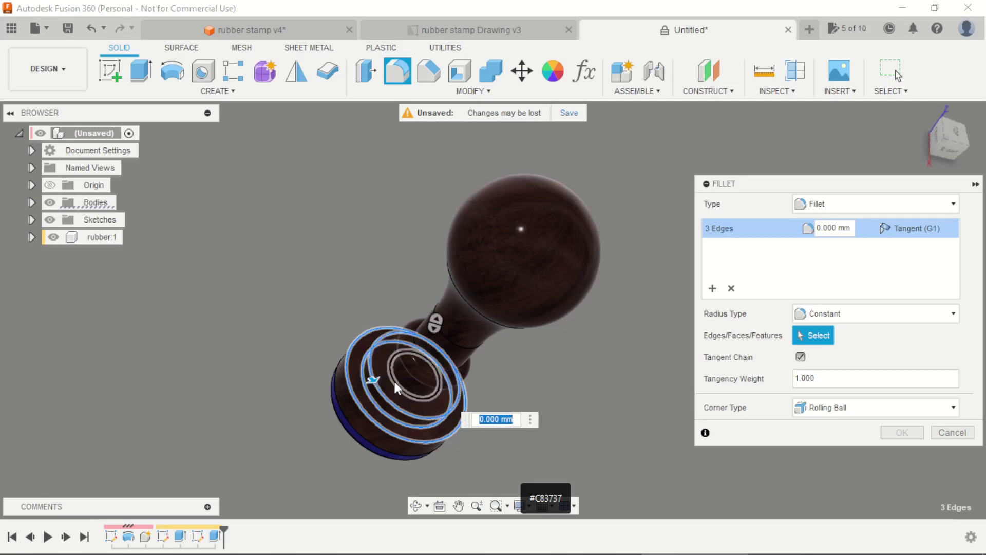
pyautogui.click(396, 381)
pyautogui.write('1')
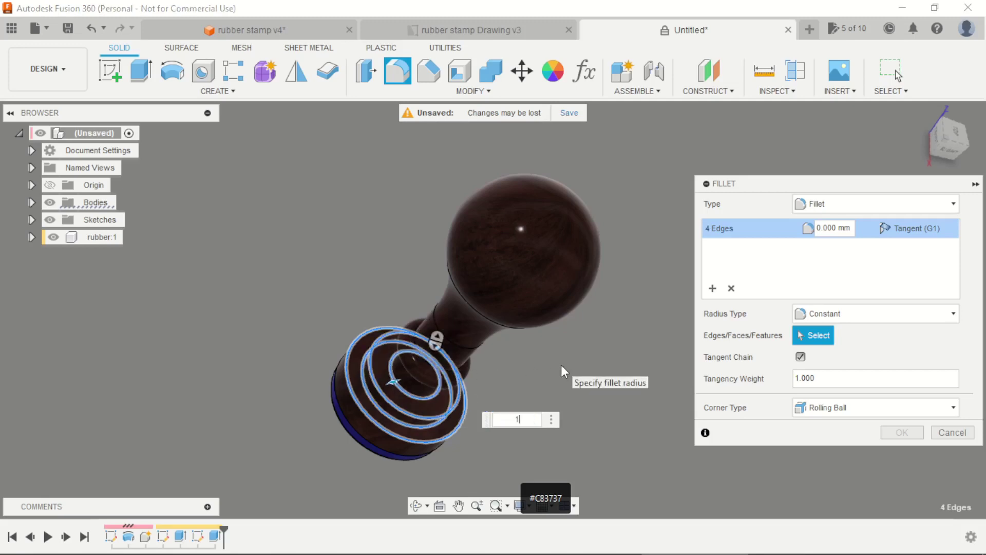
pyautogui.press('Return')
# Round the upper and lower neck ring edges with a 2 mm fillet
pyautogui.moveTo(562, 365)
pyautogui.keyDown('shift'); pyautogui.mouseDown(button='middle')
pyautogui.moveTo(528, 359)
pyautogui.moveTo(530, 317)
pyautogui.moveTo(528, 341)
pyautogui.moveTo(450, 405)
pyautogui.mouseUp(button='middle'); pyautogui.keyUp('shift')
pyautogui.scroll(3, 450, 409)
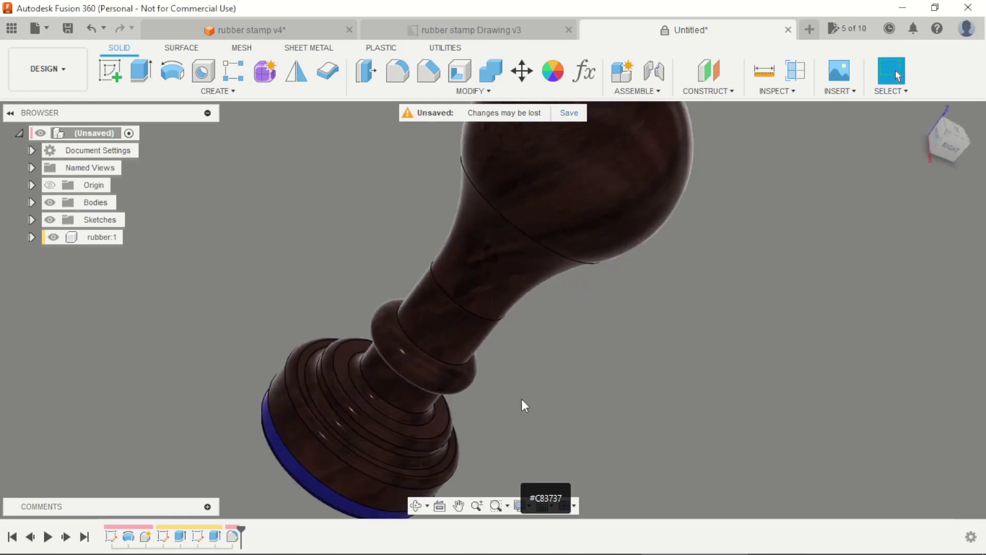
pyautogui.press('f')
pyautogui.click(406, 336)
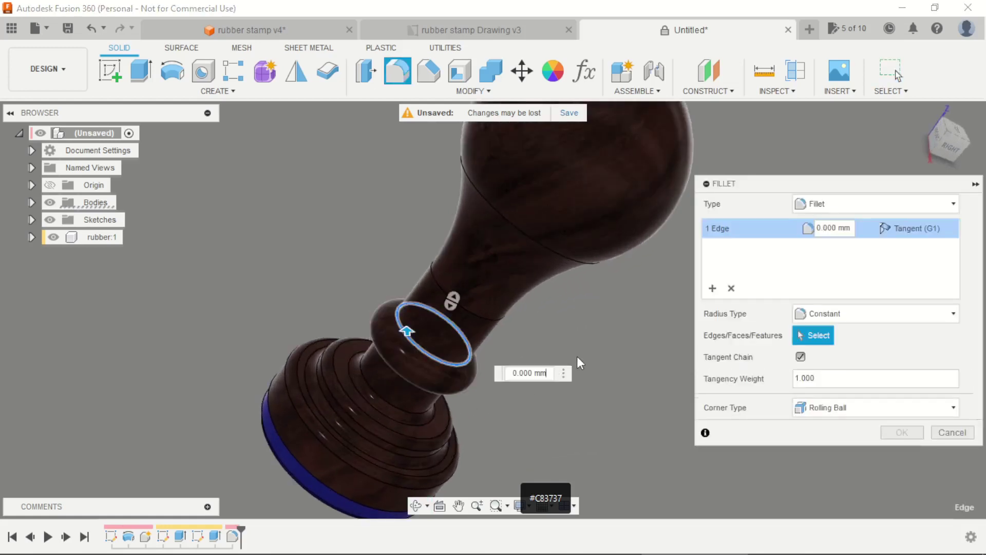
pyautogui.moveTo(578, 356)
pyautogui.keyDown('shift'); pyautogui.mouseDown(button='middle')
pyautogui.moveTo(529, 329)
pyautogui.moveTo(528, 363)
pyautogui.moveTo(462, 365)
pyautogui.mouseUp(button='middle'); pyautogui.keyUp('shift')
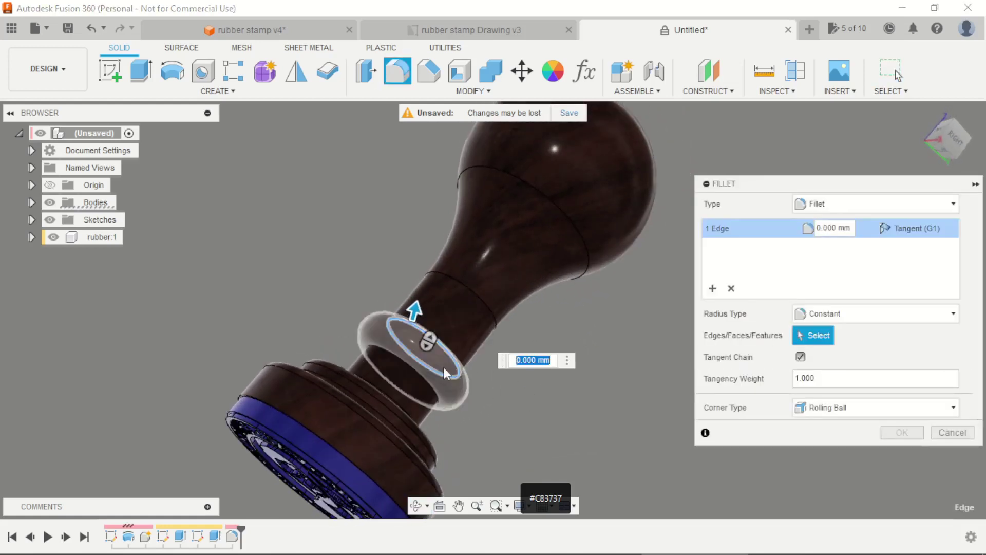
pyautogui.click(415, 371)
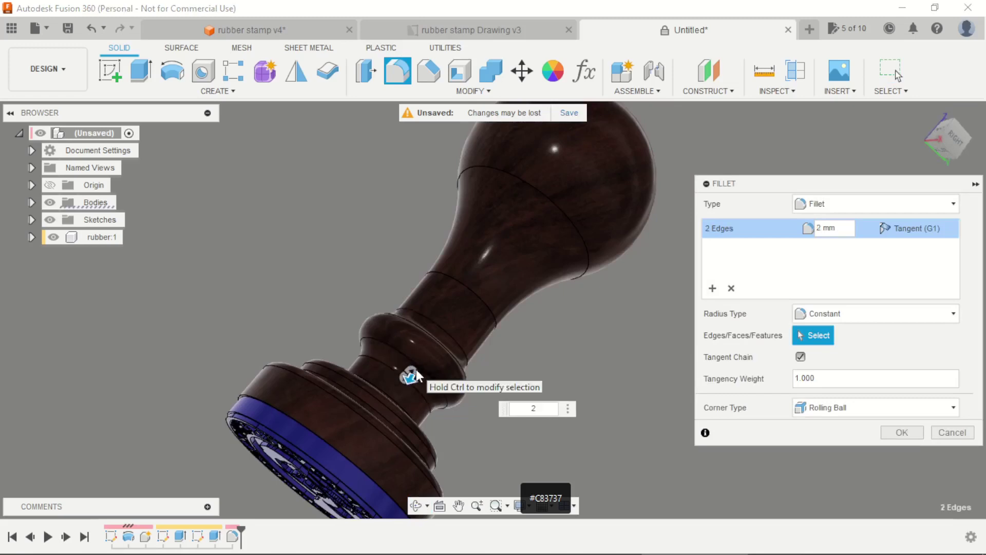
pyautogui.press('Return')
pyautogui.scroll(-3, 550, 282)
pyautogui.scroll(-2, 589, 371)
pyautogui.keyDown('shift'); pyautogui.moveTo(590, 371); pyautogui.dragTo(550, 411, button='middle'); pyautogui.keyUp('shift')
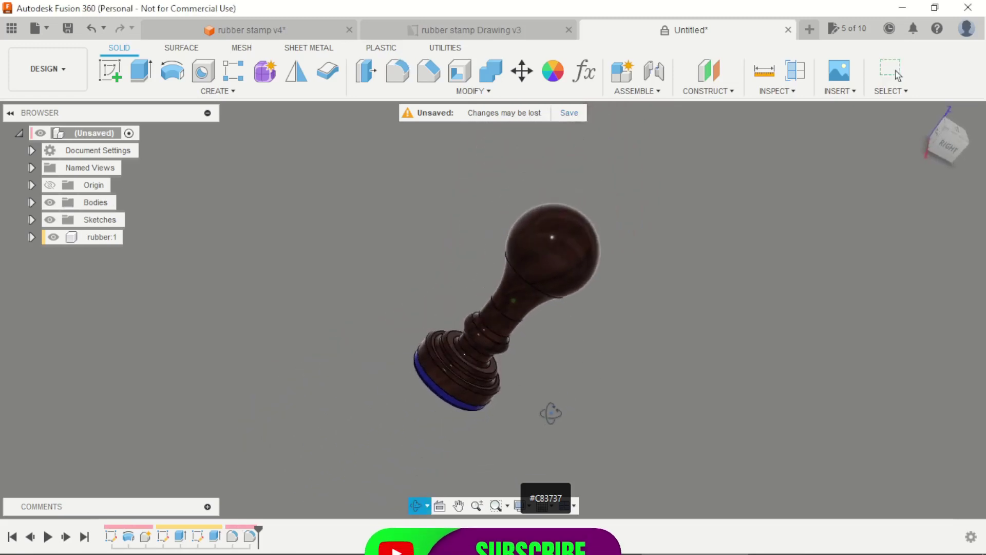
pyautogui.scroll(2, 522, 415)
pyautogui.scroll(2, 535, 379)
pyautogui.moveTo(535, 378)
pyautogui.keyDown('shift'); pyautogui.mouseDown(button='middle')
pyautogui.moveTo(534, 366)
pyautogui.moveTo(529, 392)
pyautogui.moveTo(548, 408)
pyautogui.moveTo(557, 344)
pyautogui.moveTo(557, 380)
pyautogui.moveTo(594, 389)
pyautogui.moveTo(701, 324)
pyautogui.mouseUp(button='middle'); pyautogui.keyUp('shift')
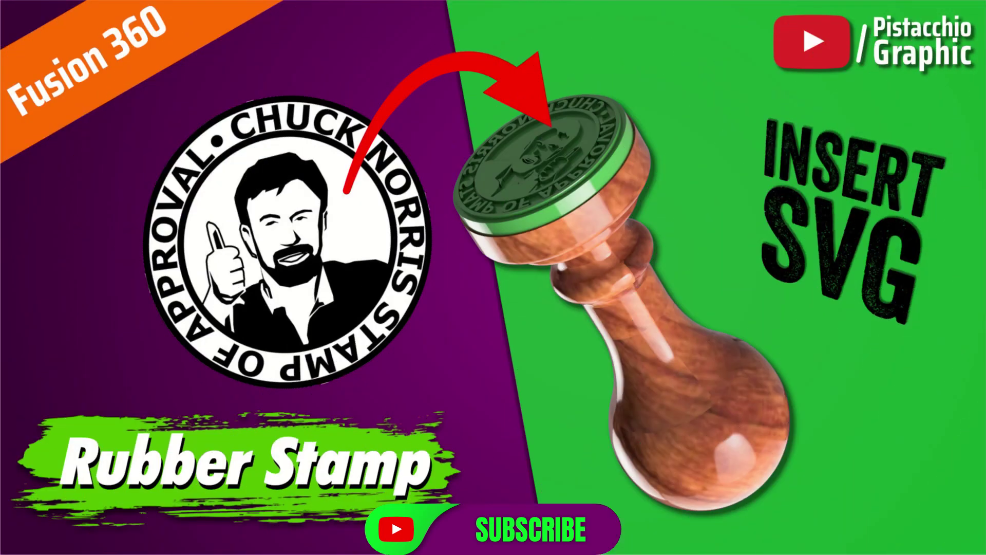